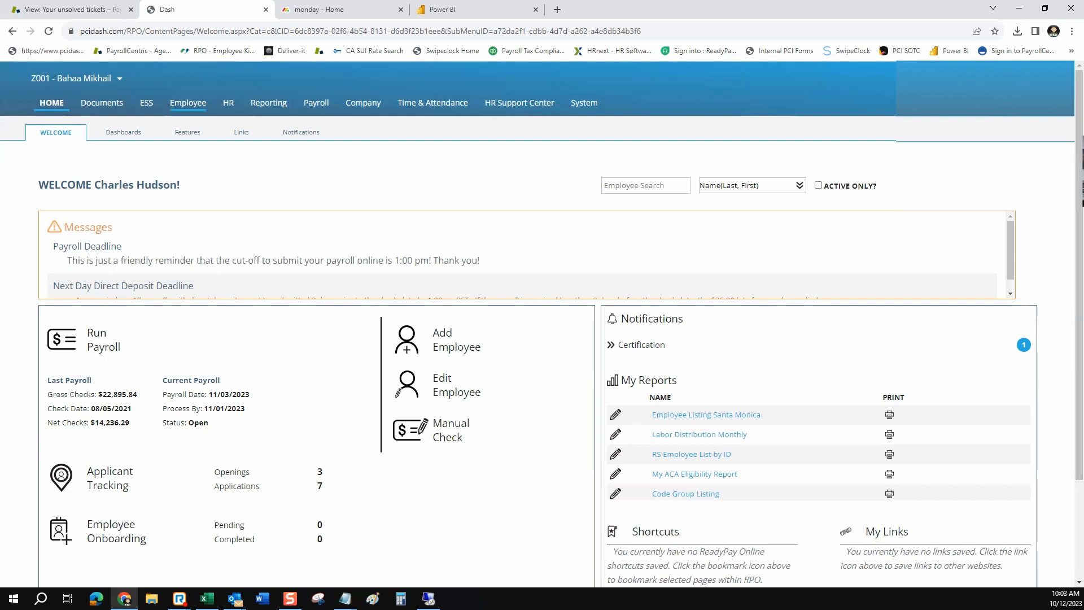
Open Add Employee and review the W2, 1099NEC, 1099M and OTHER tax form options
click(188, 102)
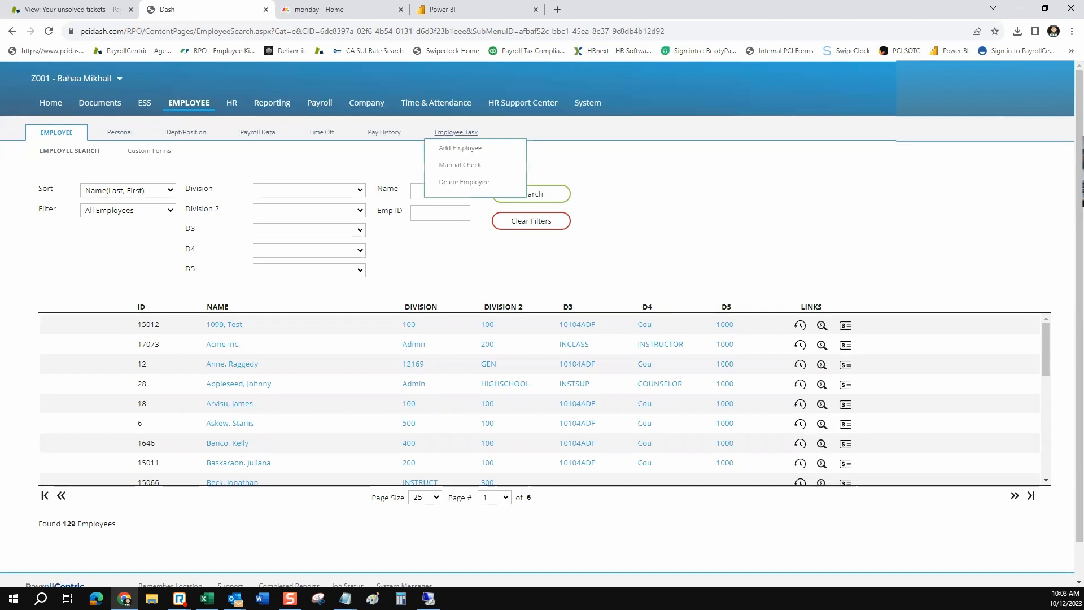
click(460, 147)
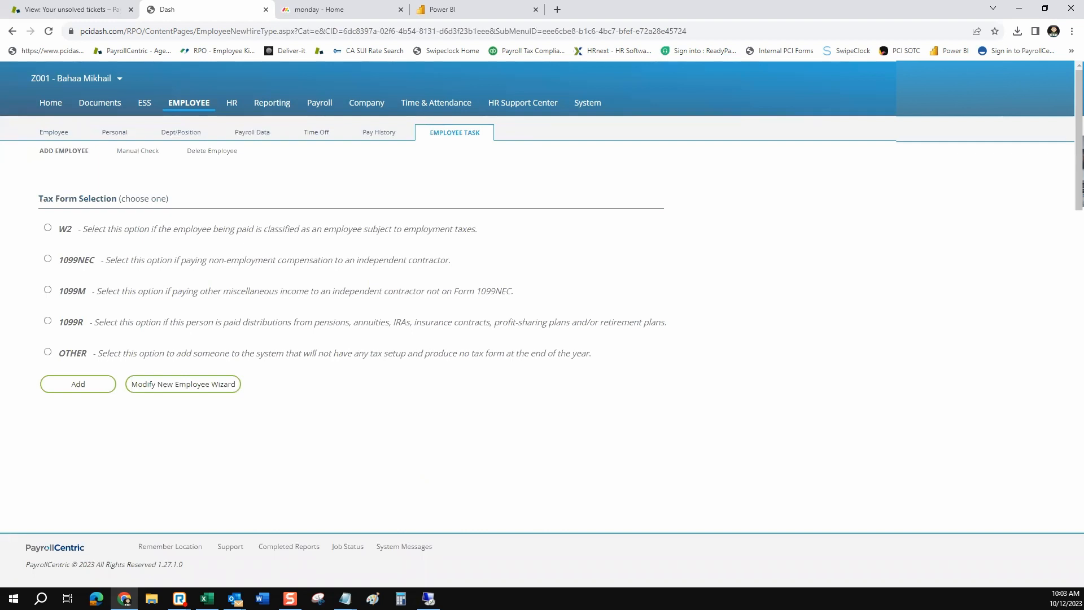
drag(58, 229, 101, 261)
click(78, 230)
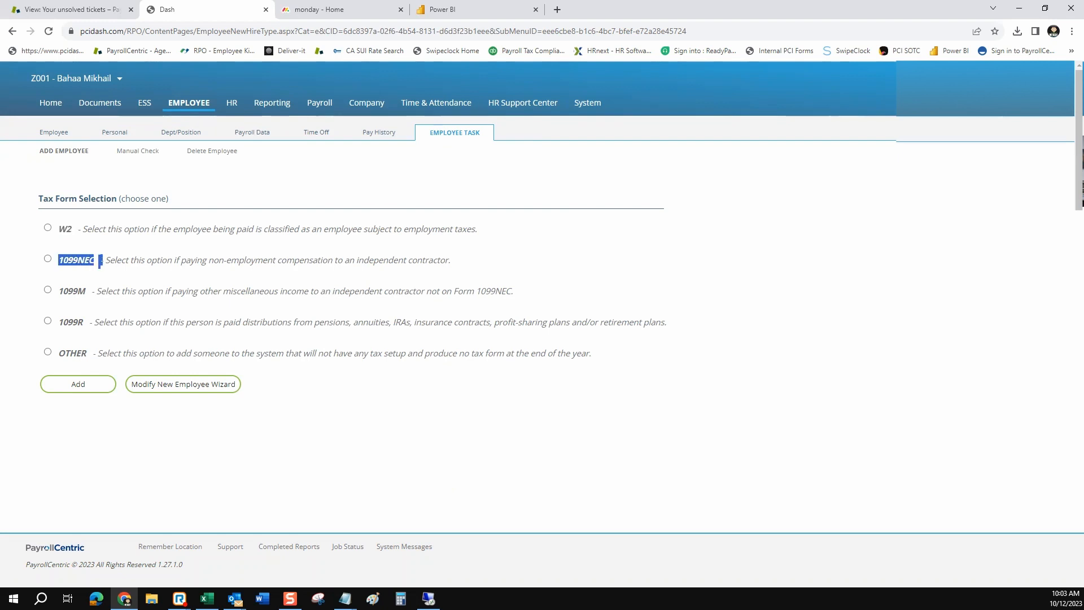
drag(58, 353, 593, 354)
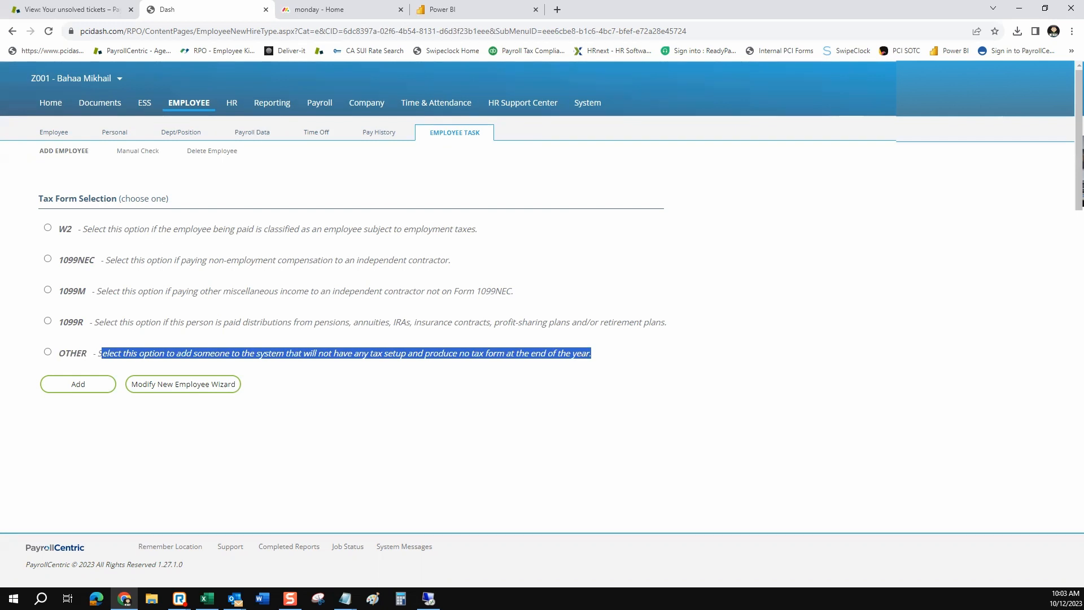
drag(62, 260, 100, 261)
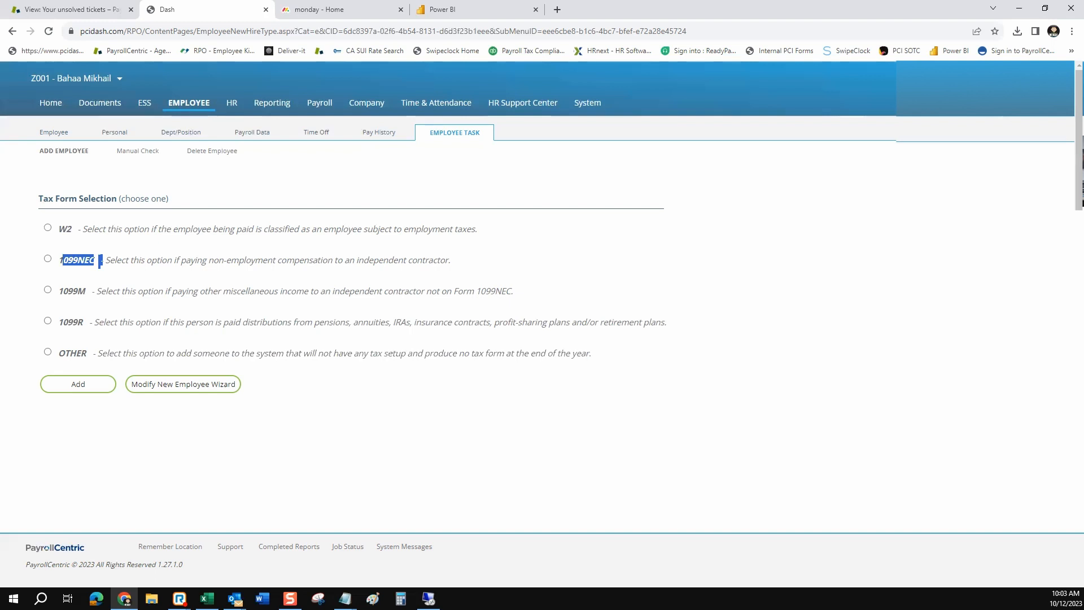
drag(59, 291, 127, 322)
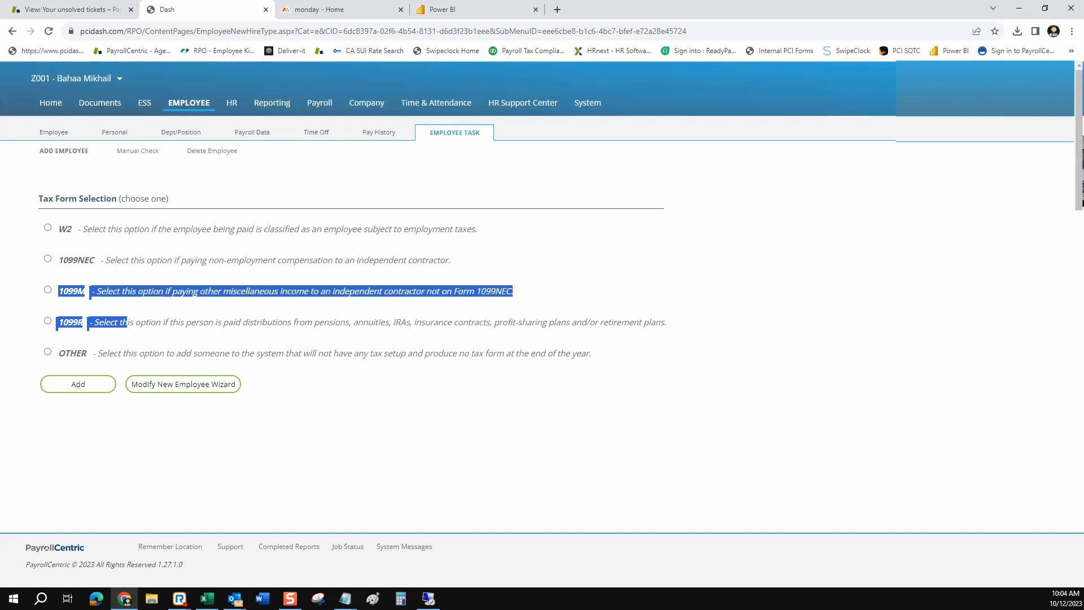
Choose the W2 tax form and add the employee, reaching demographics with Employee Id 17118
click(128, 322)
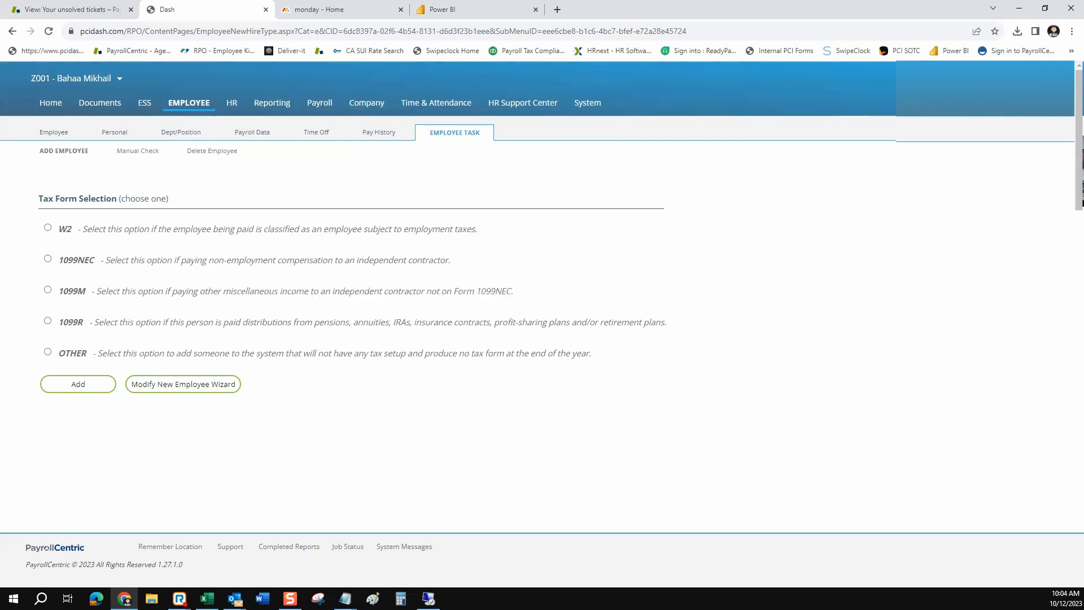
drag(110, 260, 68, 260)
click(100, 263)
click(47, 227)
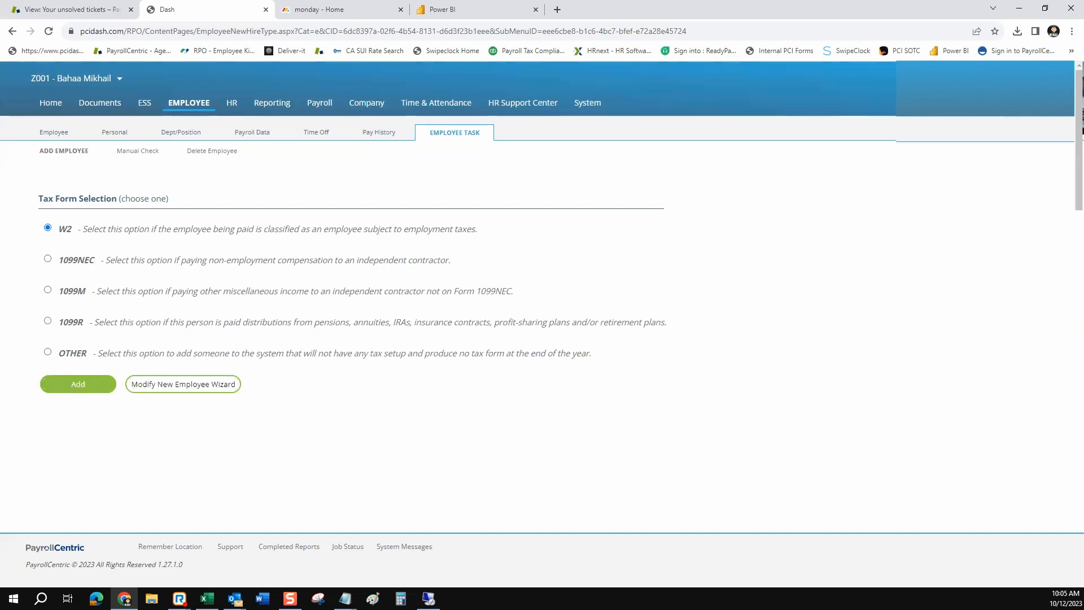
click(78, 383)
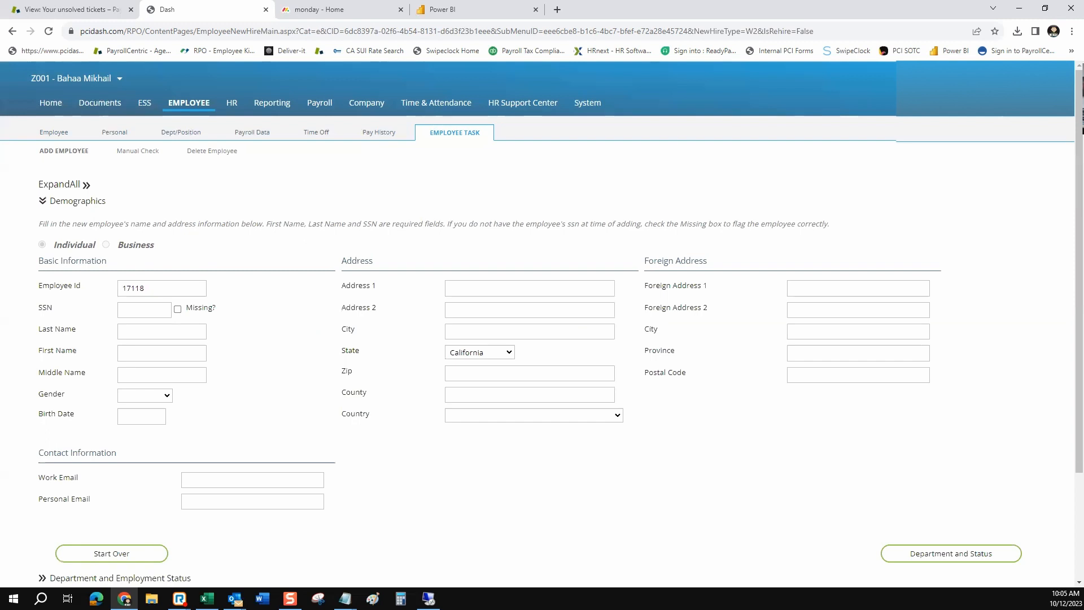
click(161, 332)
click(529, 288)
scroll(542, 324, down, 1)
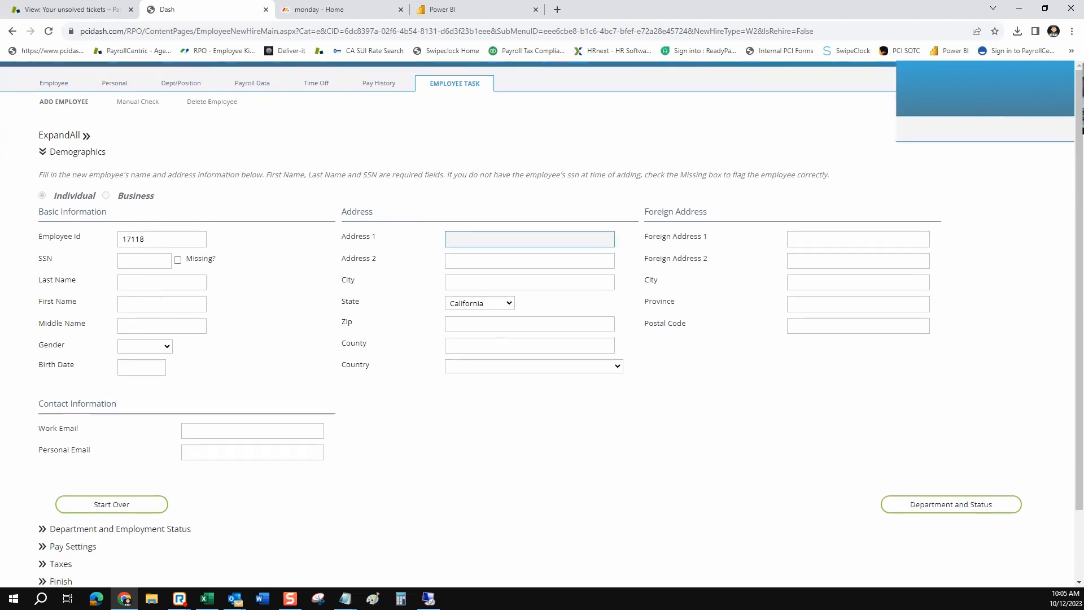
drag(117, 396, 44, 396)
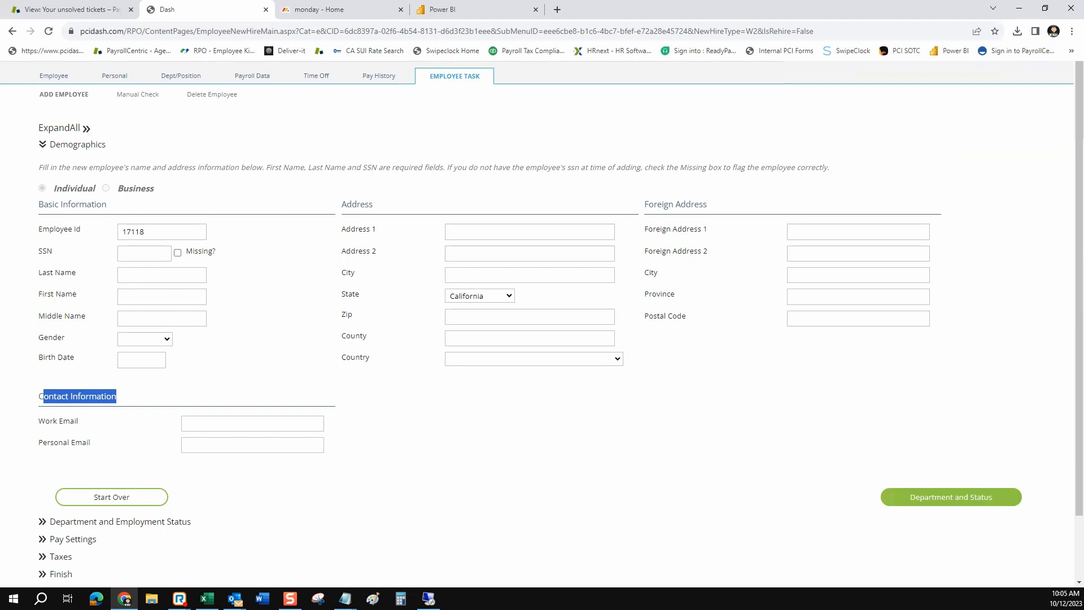
Continue to Department and Status, keeping Division as INSTRUCT - Instructional
click(951, 496)
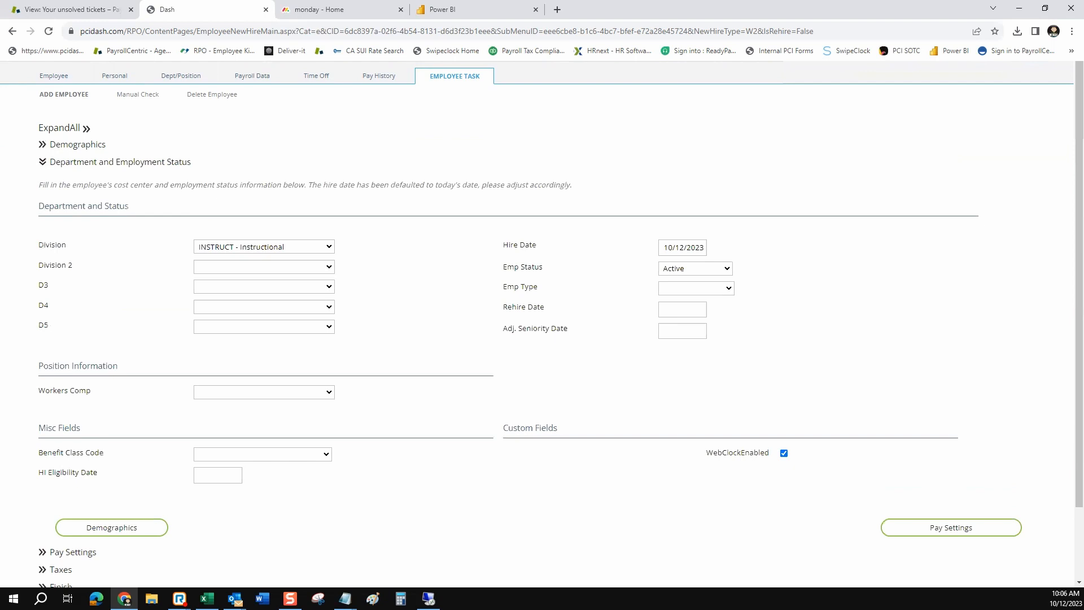
drag(129, 205, 54, 205)
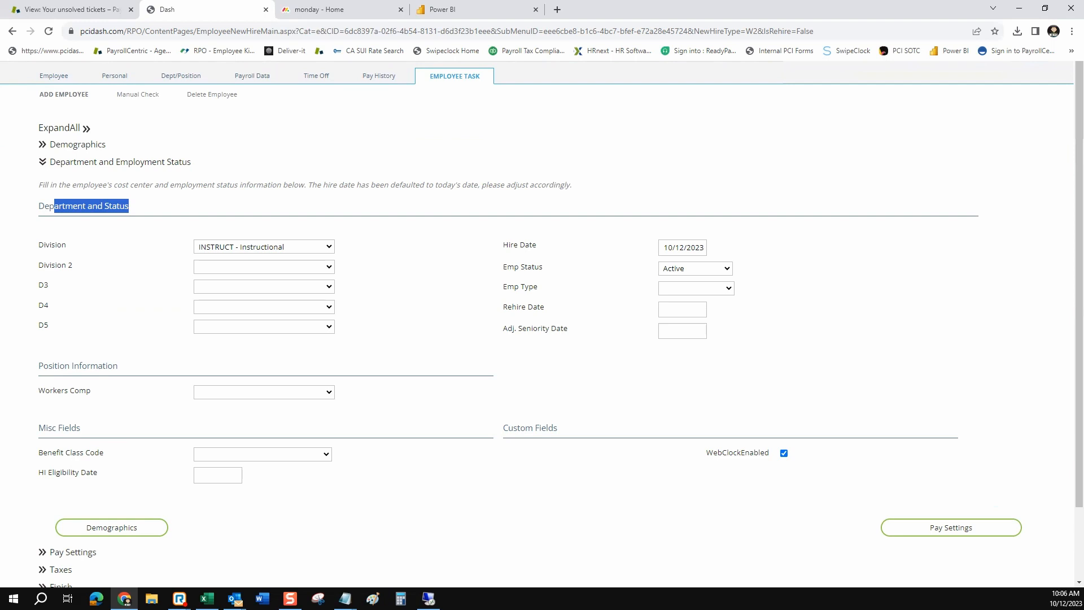
drag(49, 325, 38, 243)
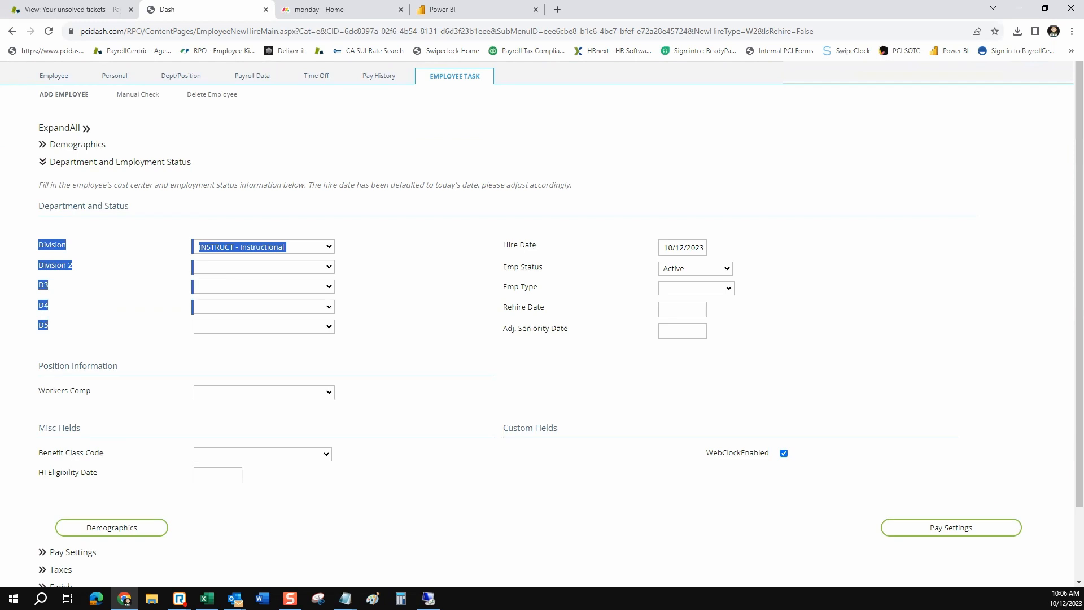
click(328, 247)
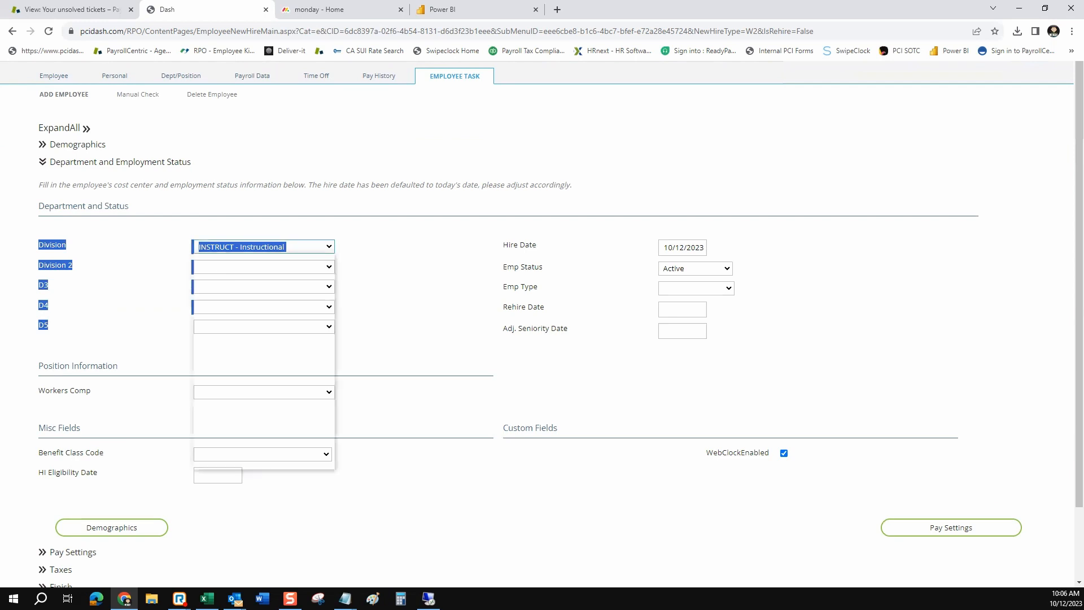
click(402, 285)
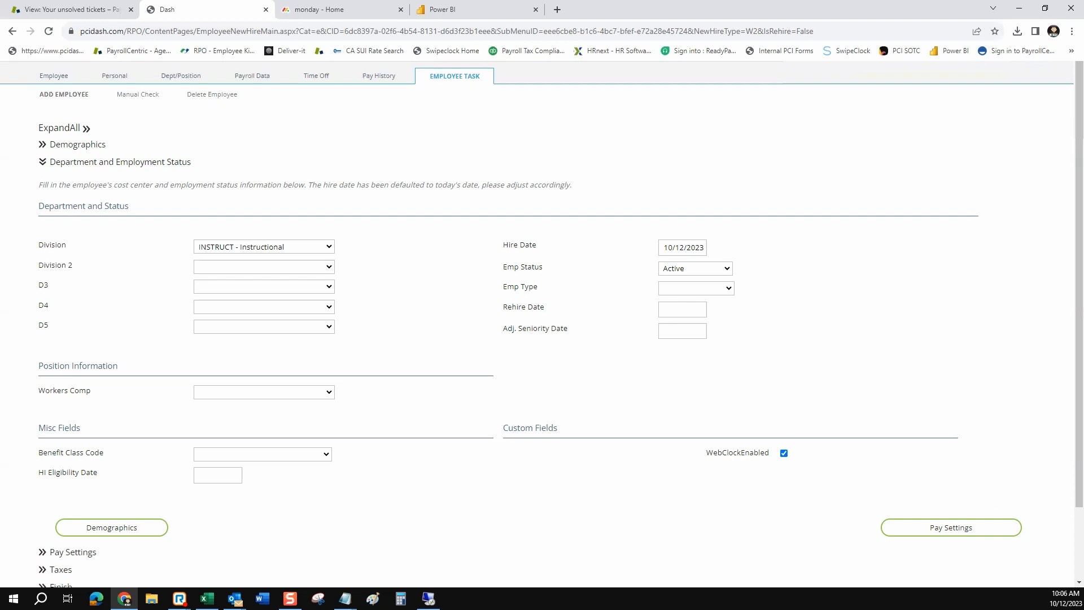
Keep the 10/12/2023 hire date and bring up the Emp Type choices
click(686, 247)
click(758, 320)
drag(539, 287, 506, 287)
click(696, 288)
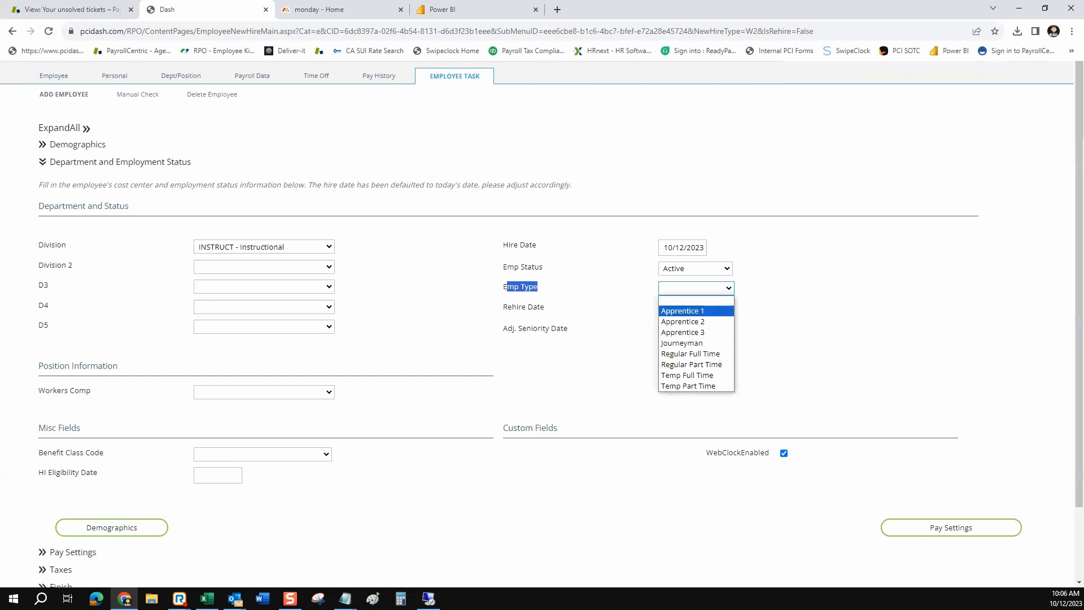
key(Down)
key(Down)
key(Down)
key(Down)
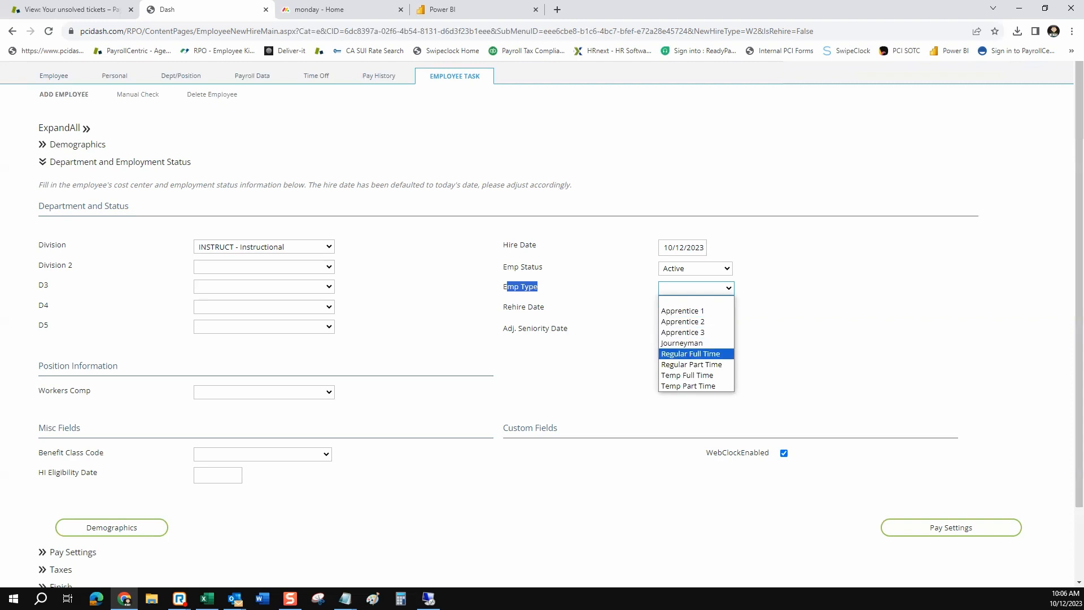
key(Down)
key(Down)
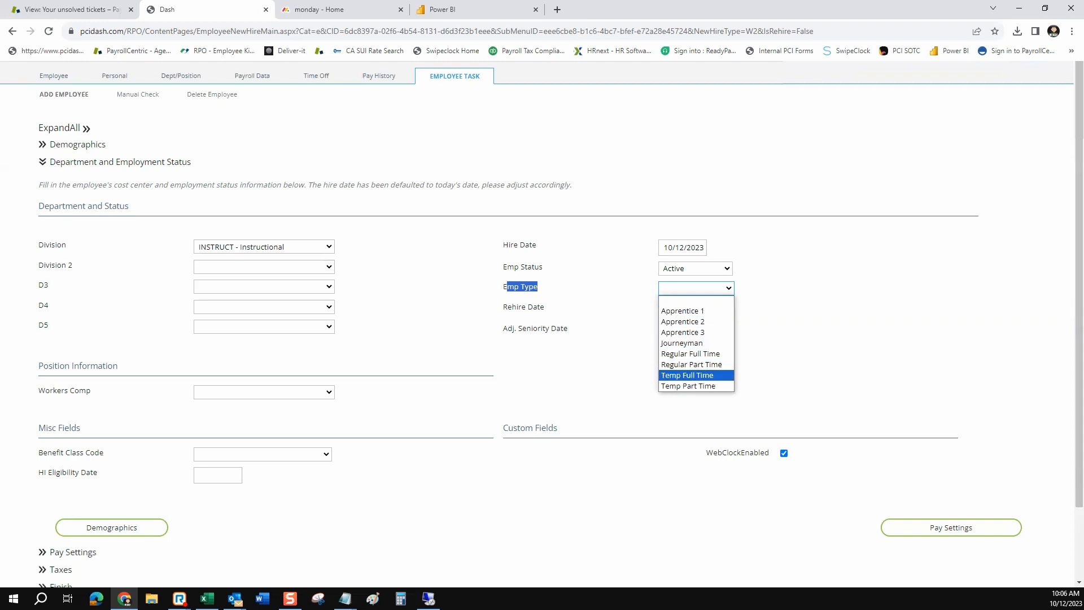
key(Down)
key(Escape)
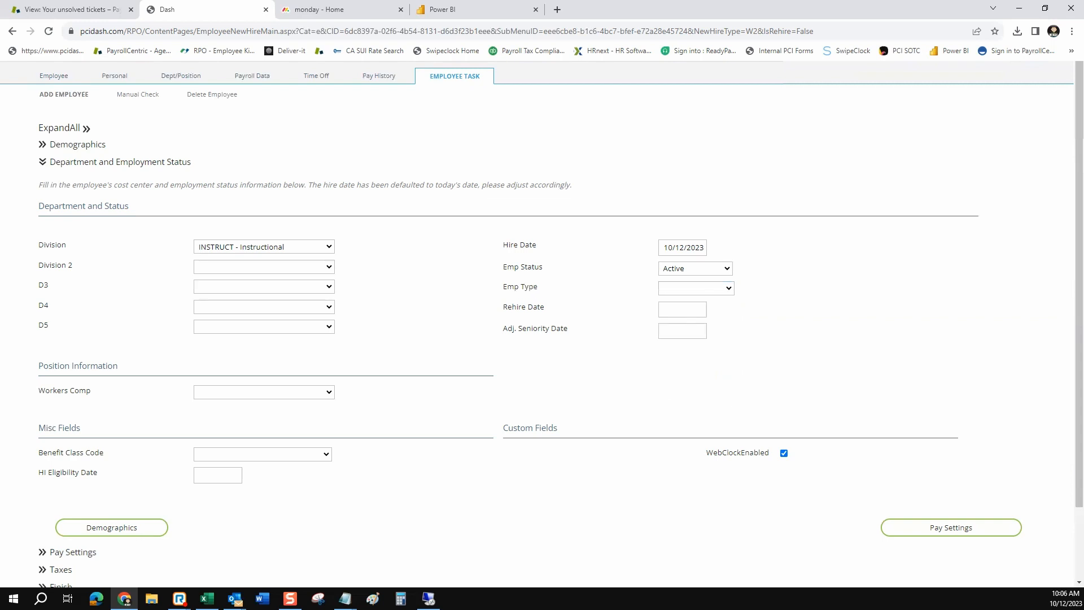
key(alt+Down)
key(j)
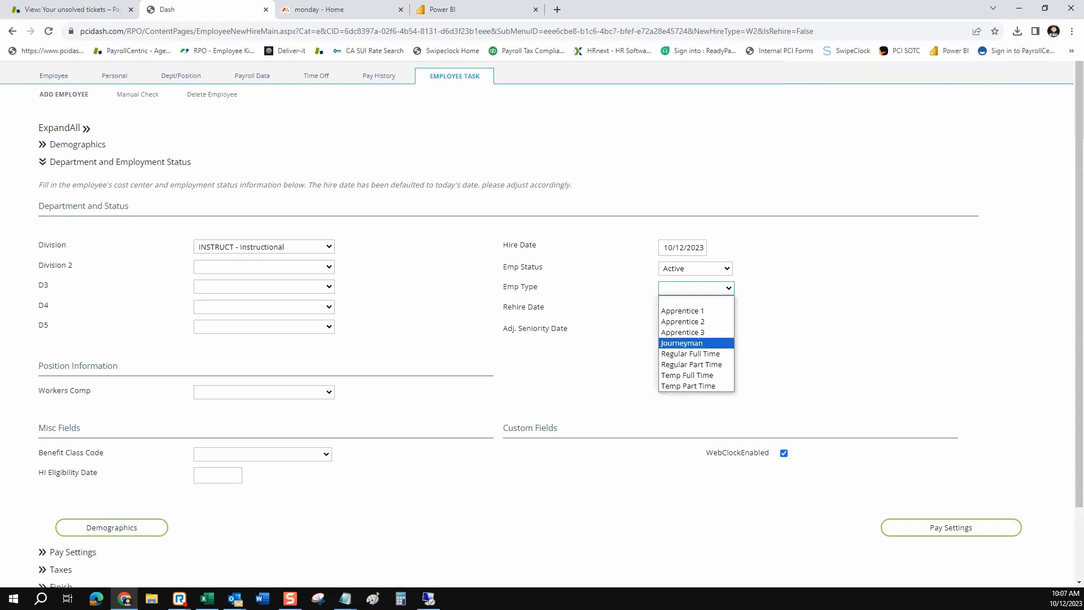
key(Up)
key(Up)
key(Escape)
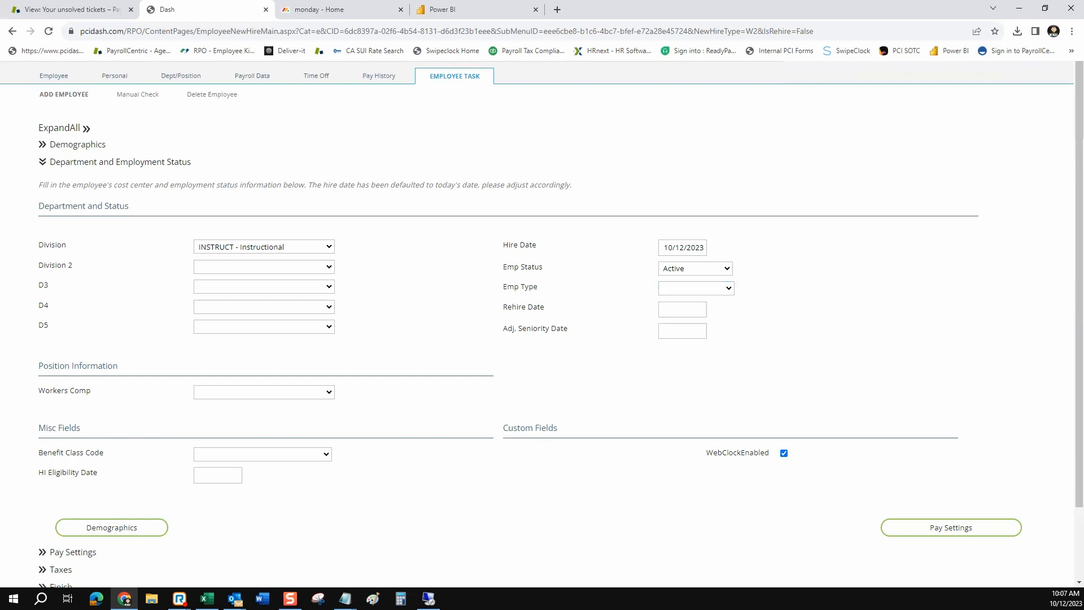
click(264, 392)
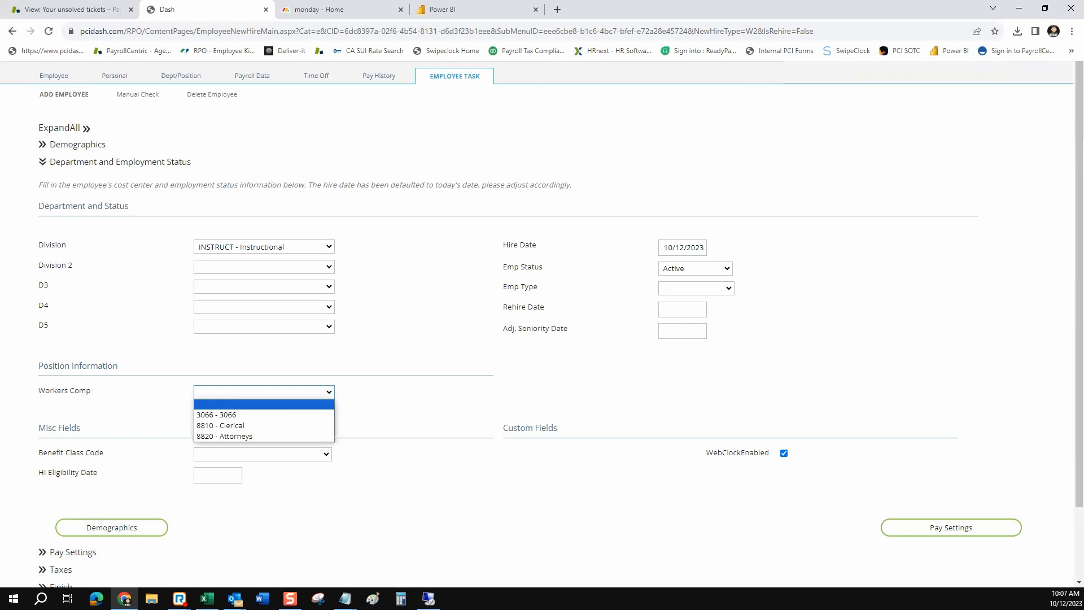
key(Escape)
scroll(542, 324, down, 2)
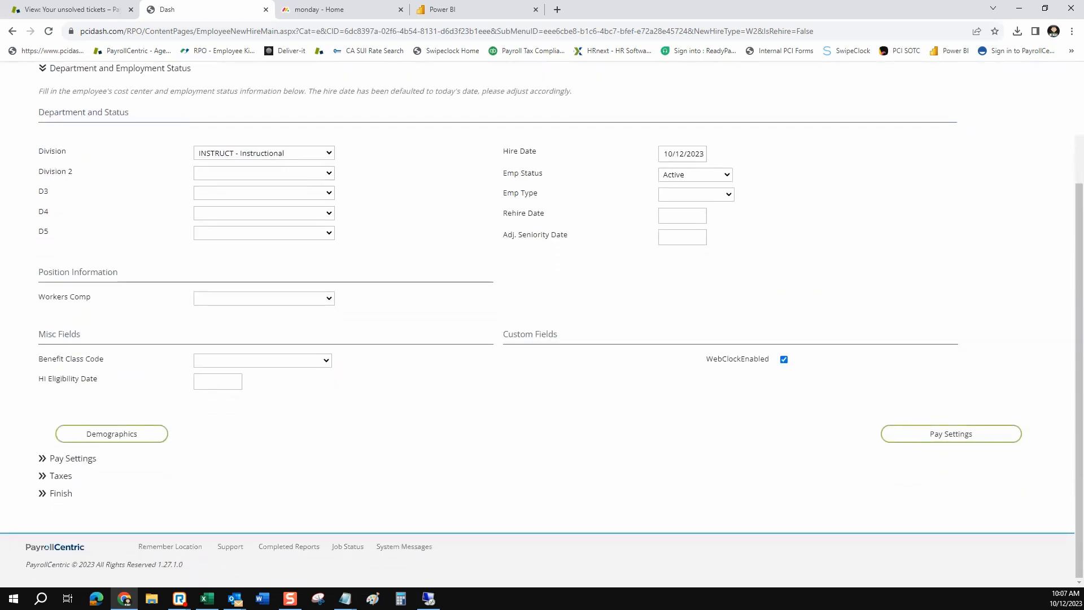
drag(705, 359, 769, 359)
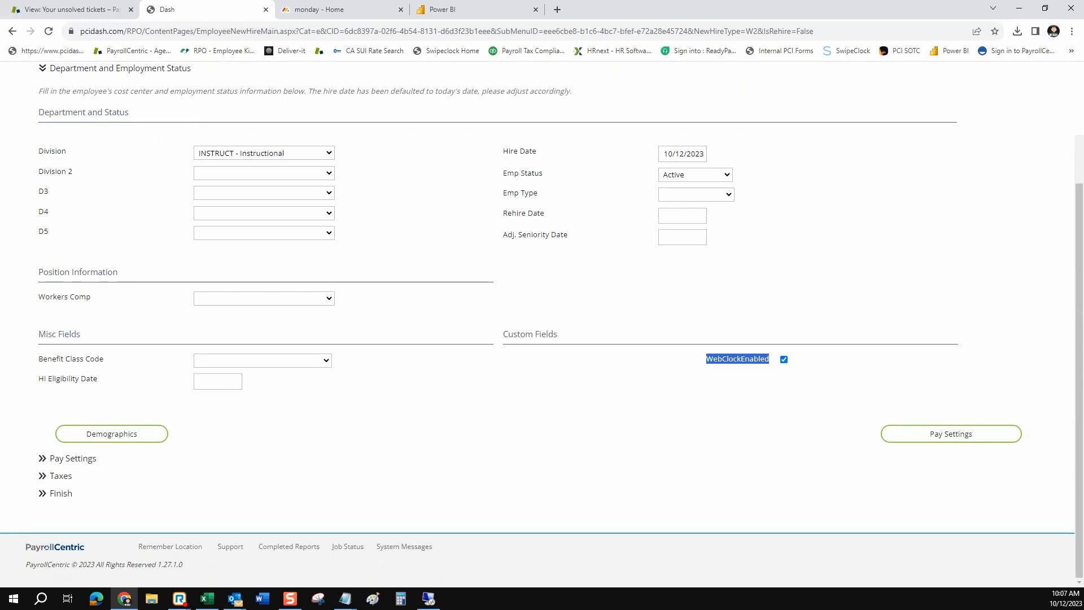
click(759, 377)
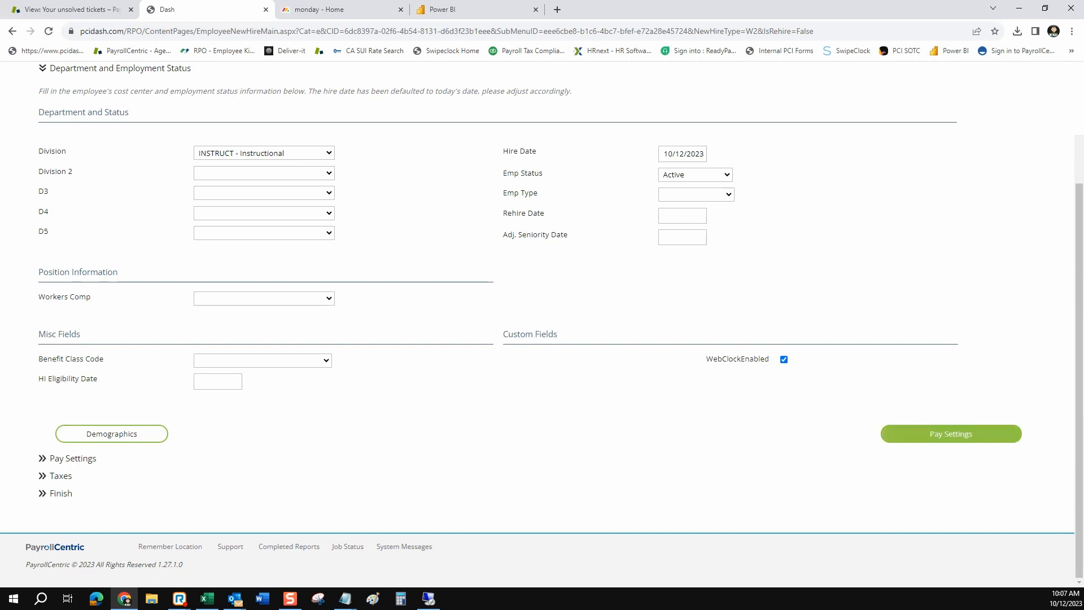
Continue to Pay Settings and review the Pay Type, Hourly Rate and Salary/Pay Period fields
click(950, 434)
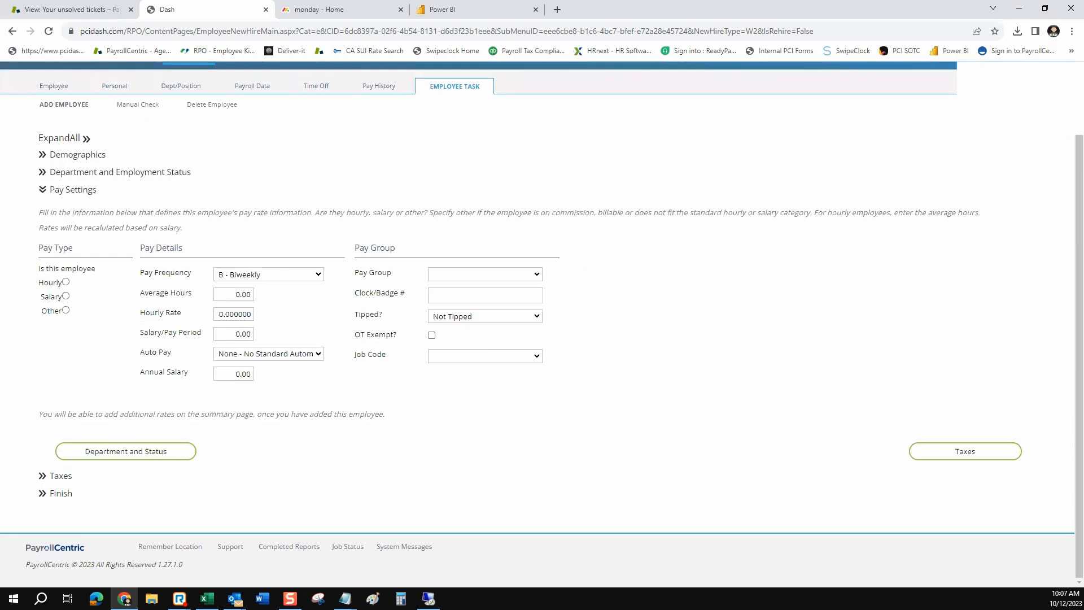
drag(74, 248, 38, 249)
drag(184, 248, 564, 250)
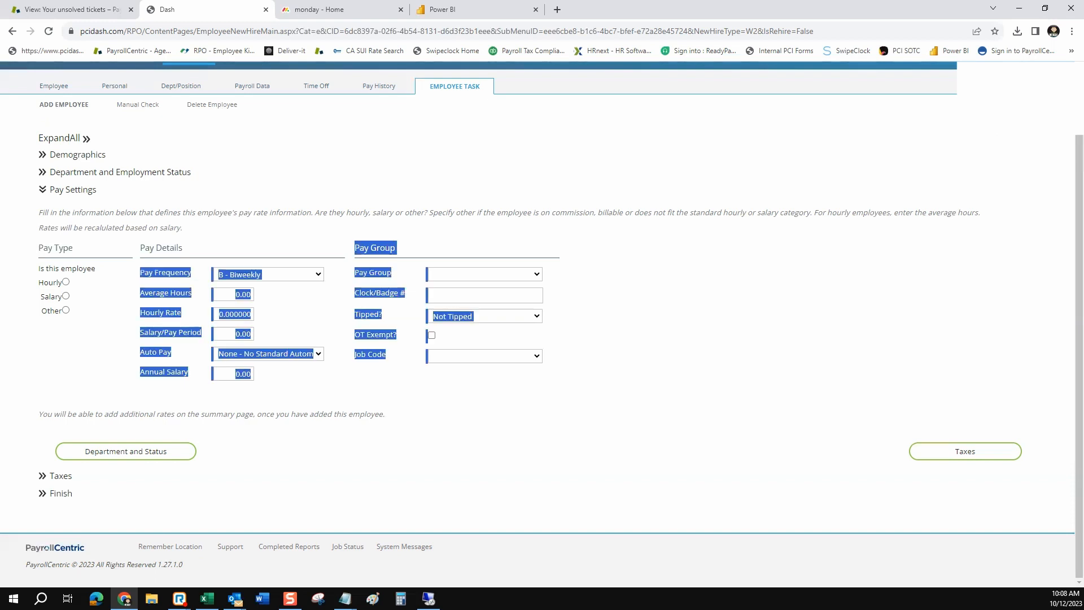
click(564, 249)
click(234, 333)
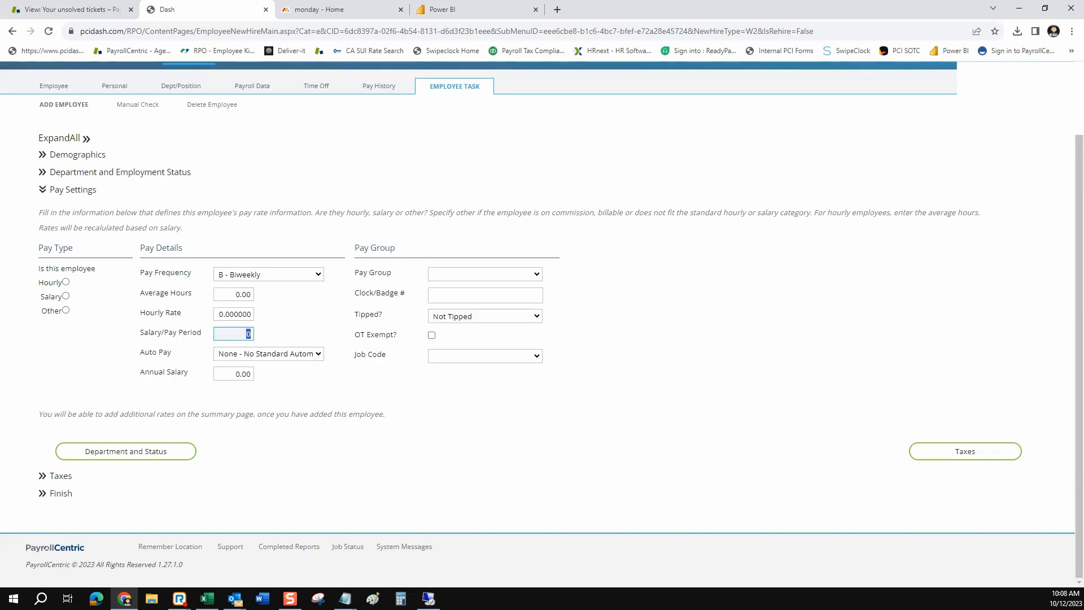
click(234, 314)
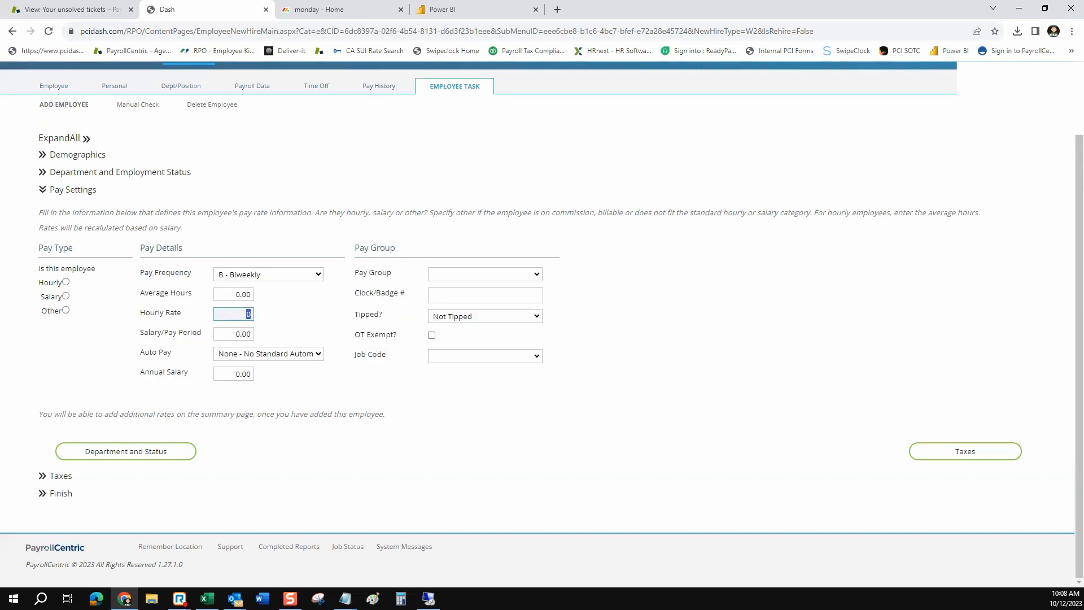
click(233, 334)
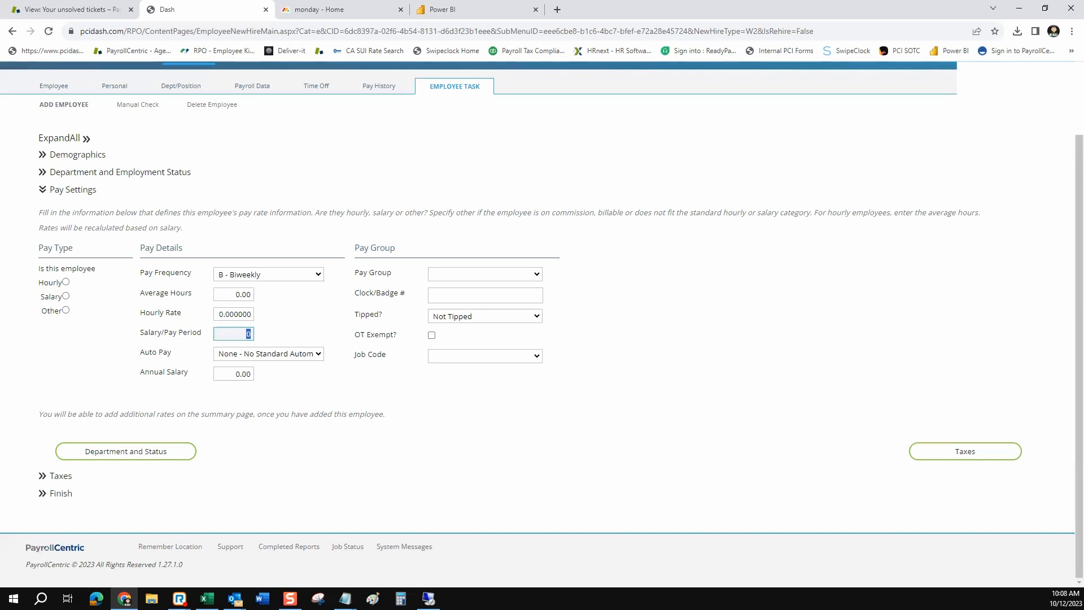
Leave Auto Pay at None and continue to the Taxes section
click(268, 354)
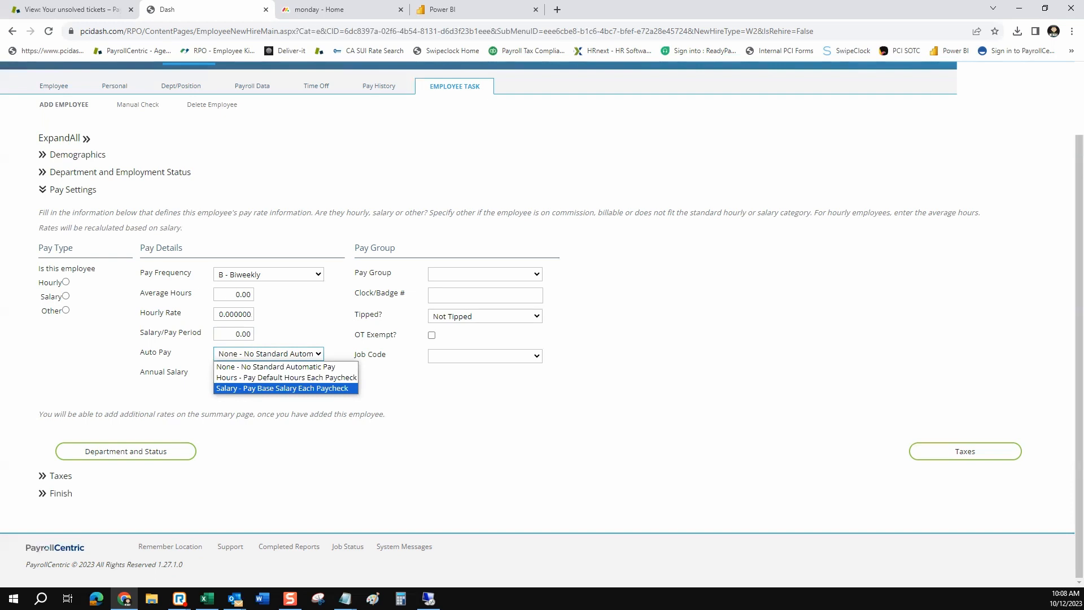
key(Escape)
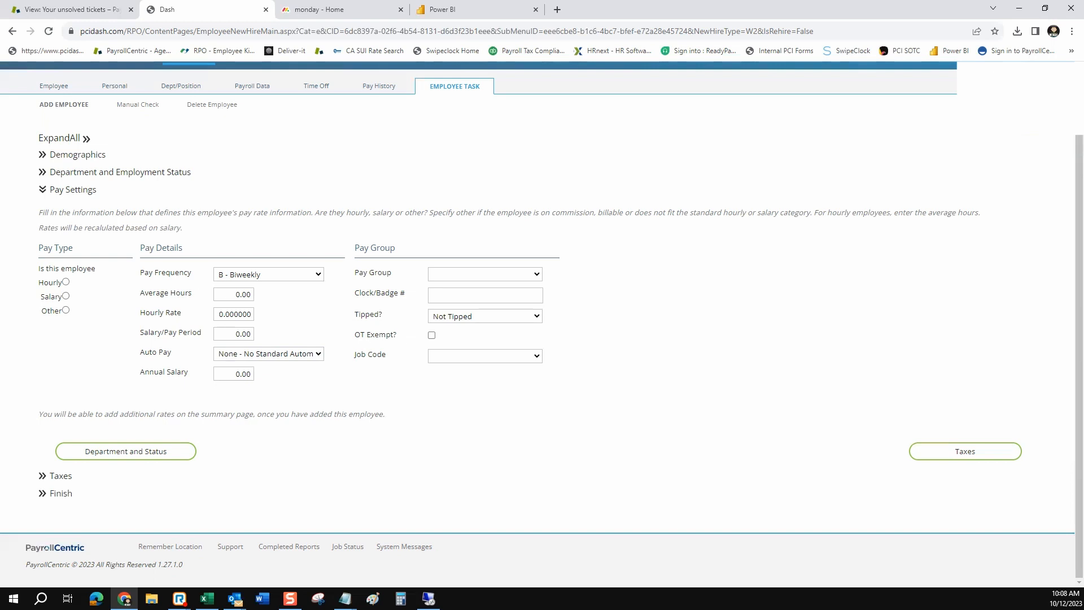
drag(392, 272, 366, 292)
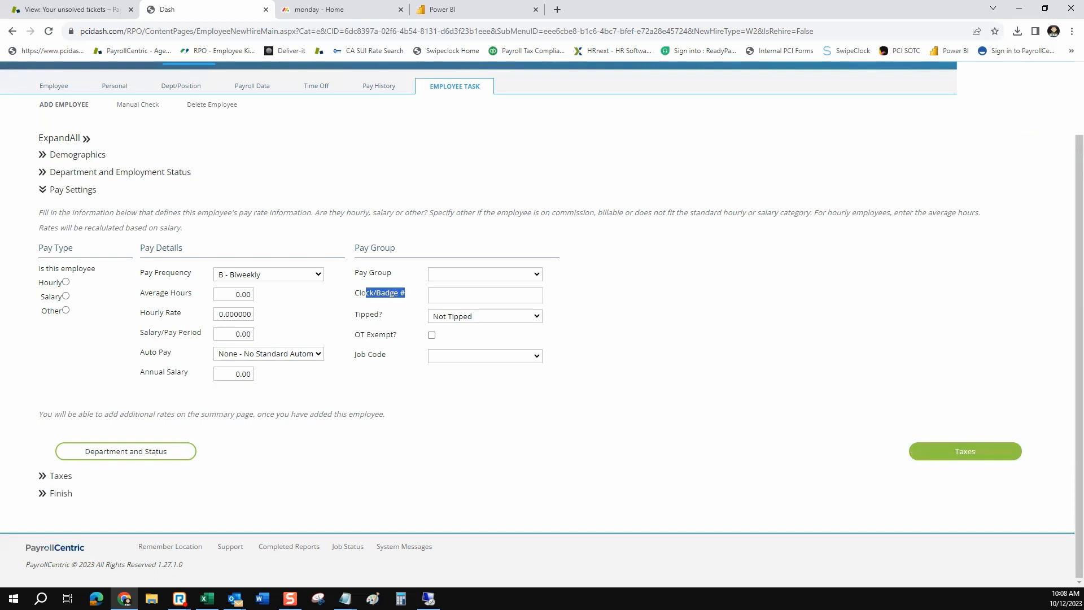
click(965, 451)
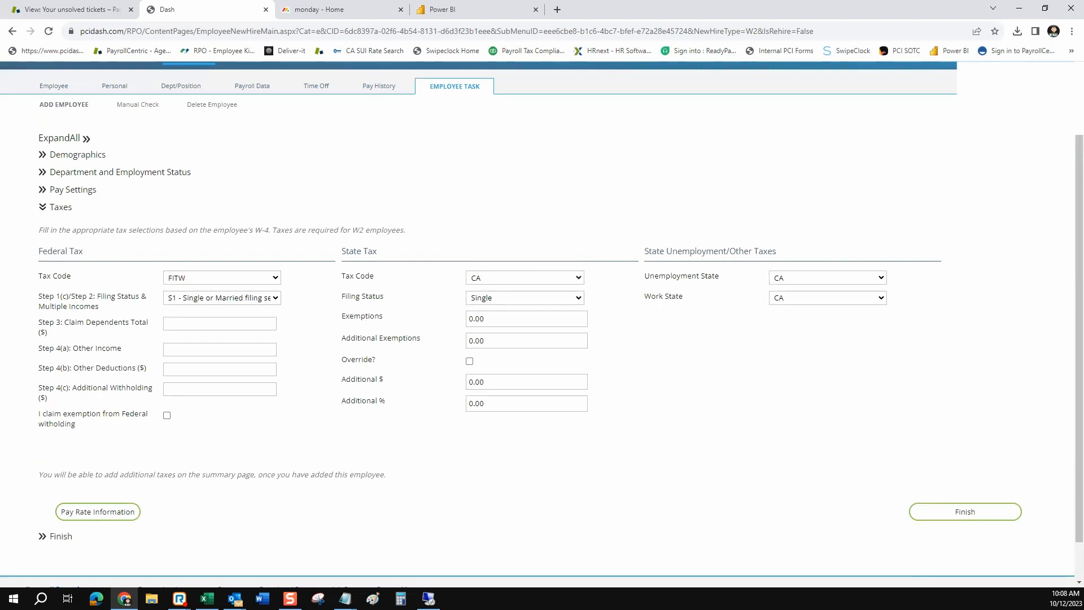
click(525, 277)
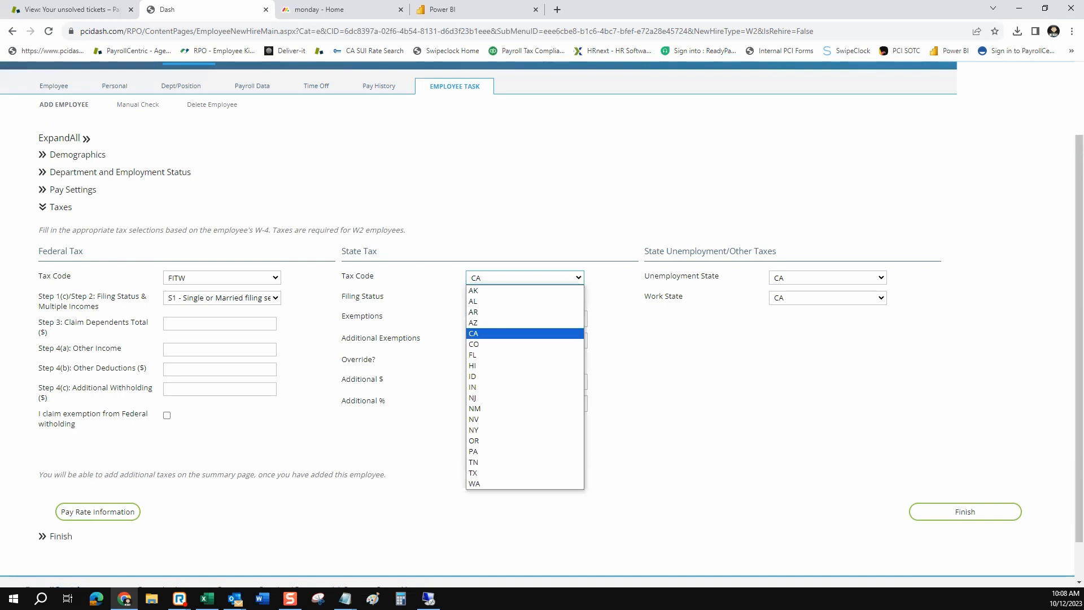
key(Escape)
click(827, 278)
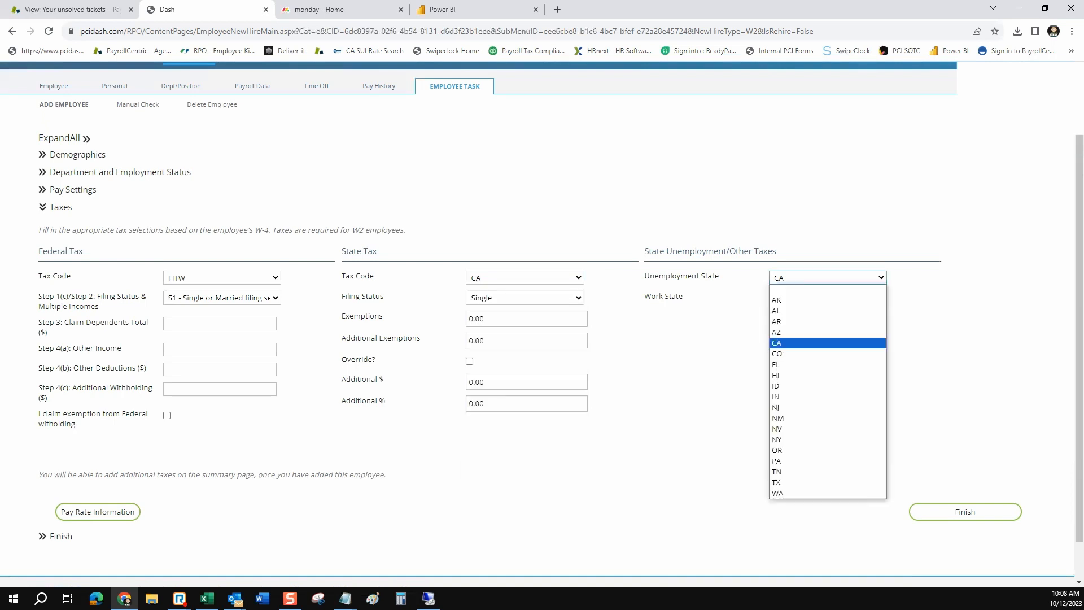
key(Escape)
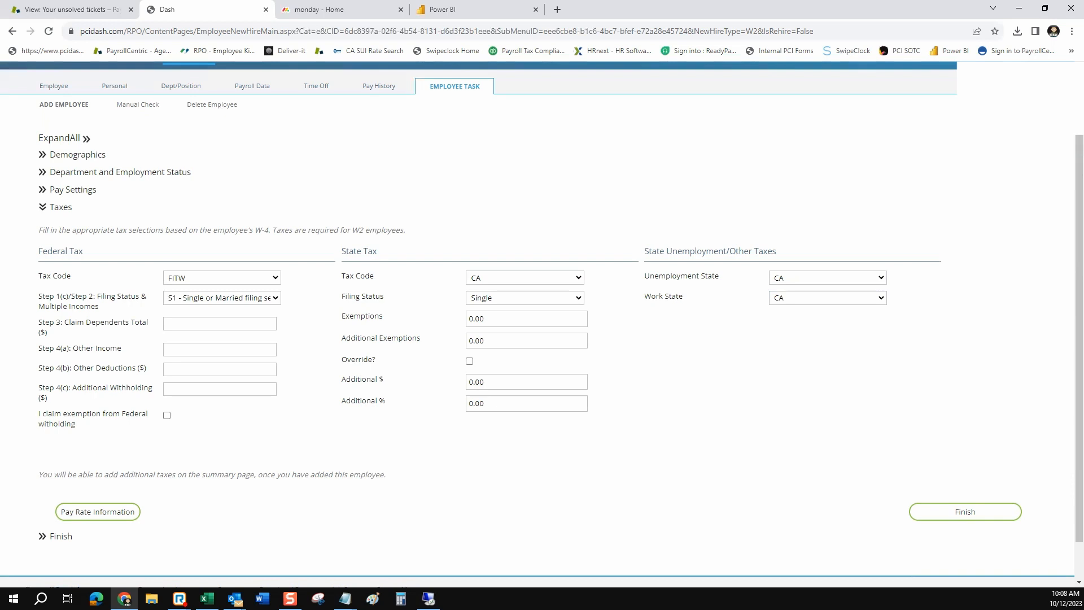
drag(38, 296, 47, 398)
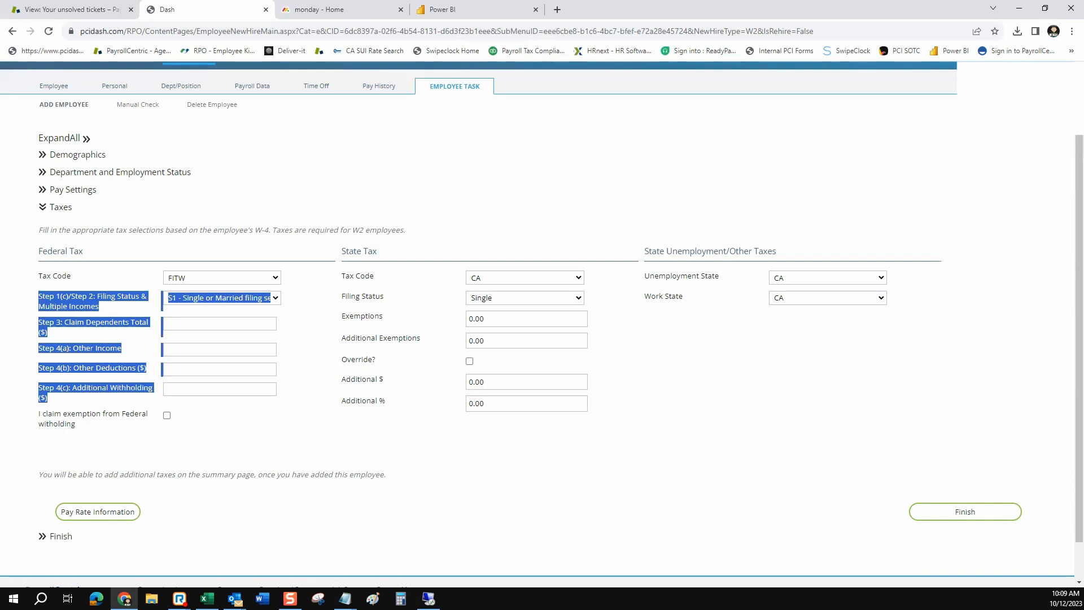
drag(74, 348, 137, 368)
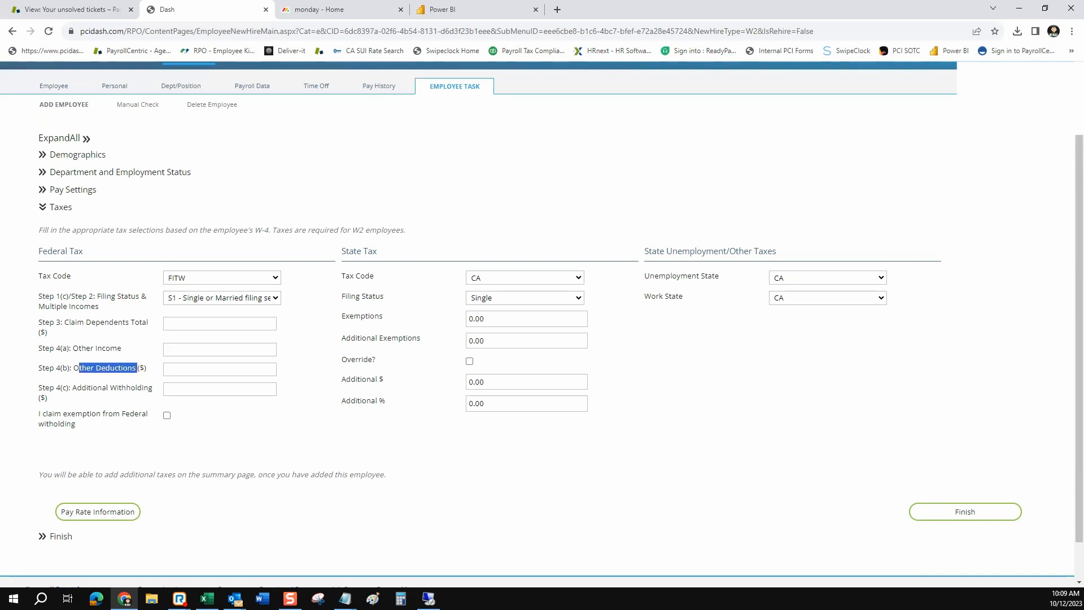
drag(77, 388, 154, 394)
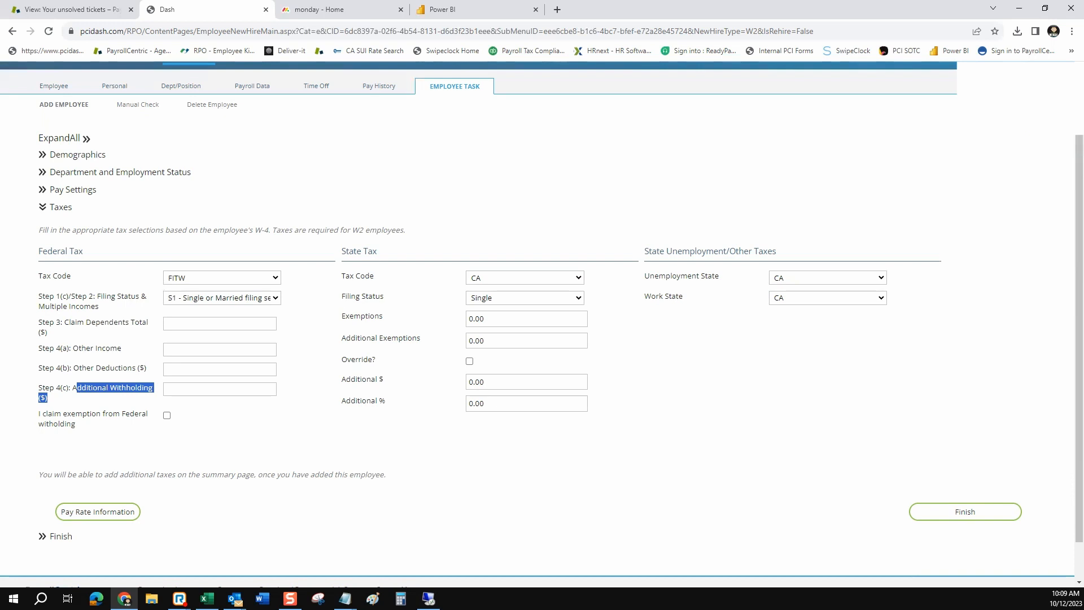
drag(60, 296, 93, 295)
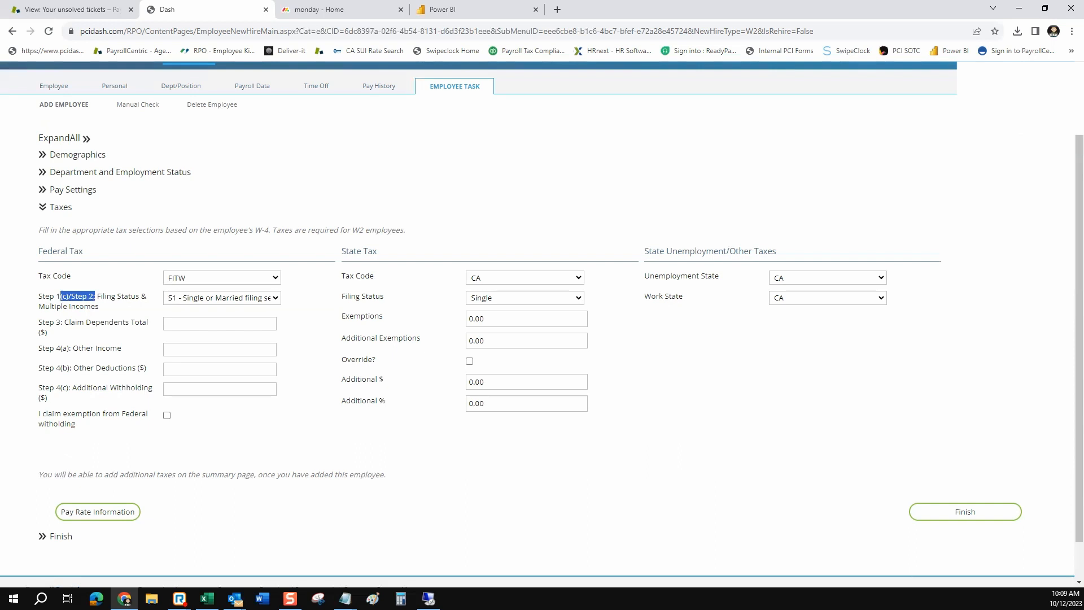
click(222, 298)
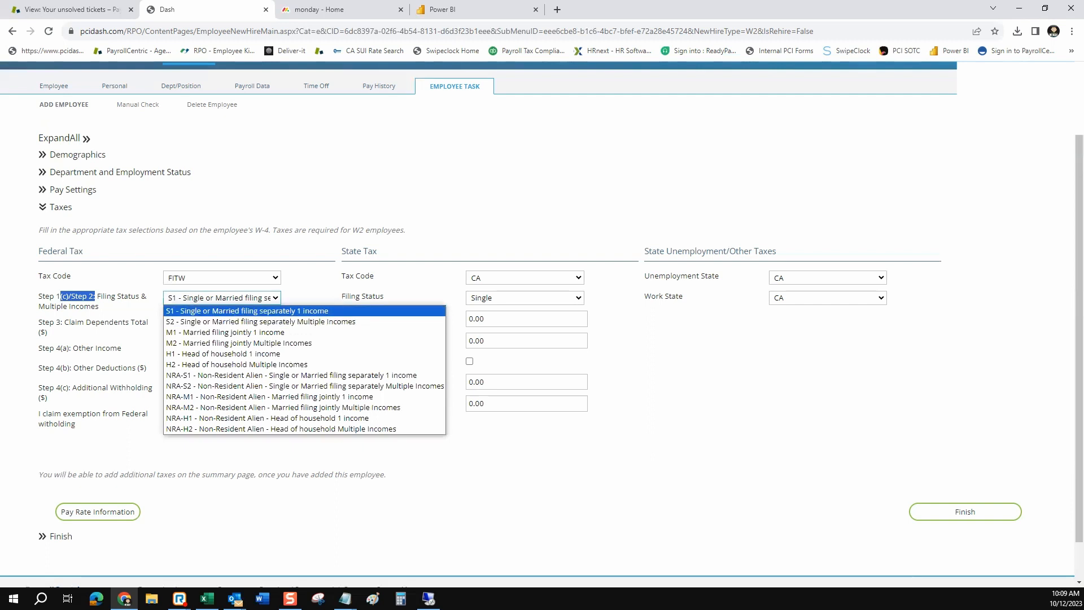
key(Down)
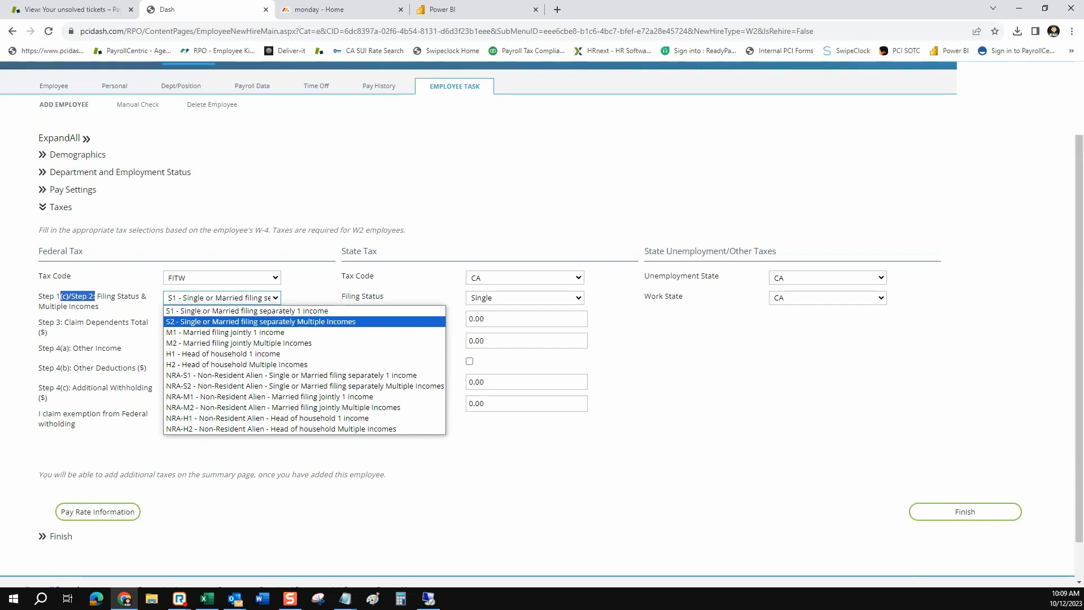
click(311, 291)
click(273, 324)
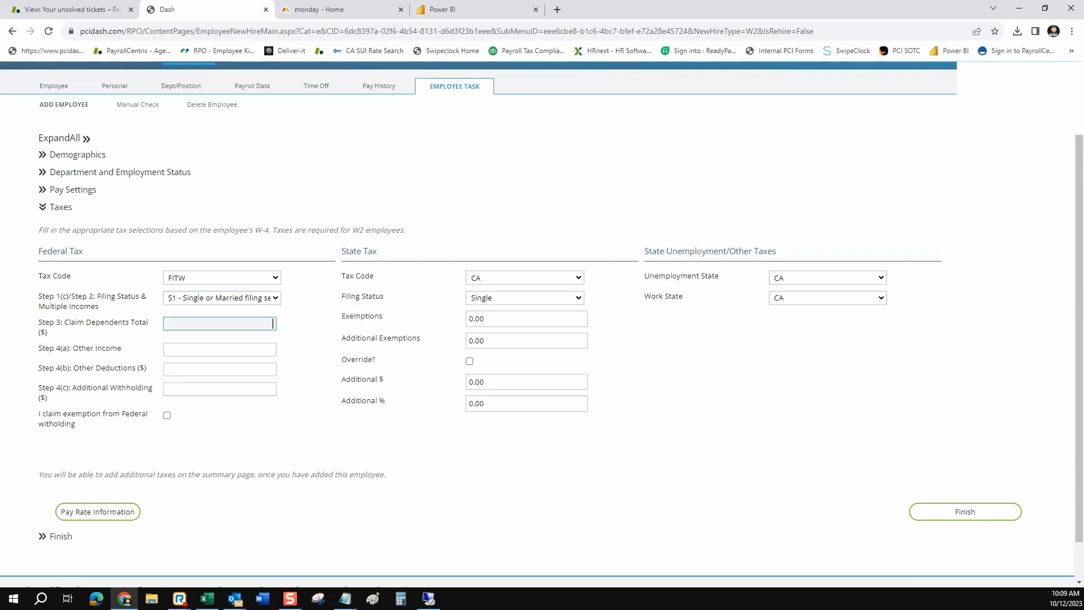
click(273, 350)
click(273, 369)
click(272, 389)
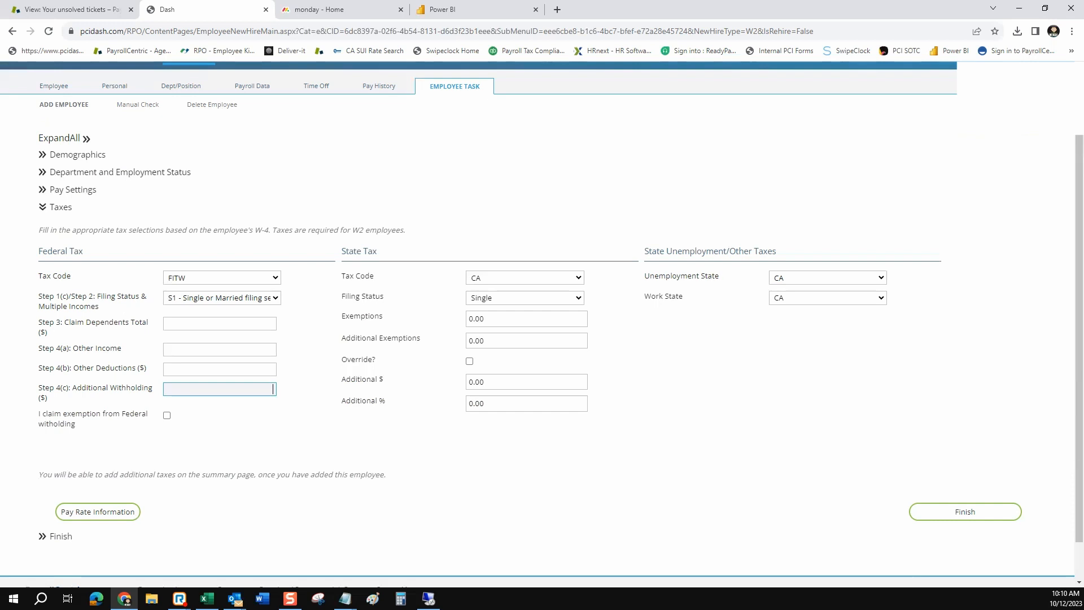
Keep State Filing Status Single and exemptions unchanged, then continue to the Finish summary
click(525, 298)
click(524, 298)
click(526, 319)
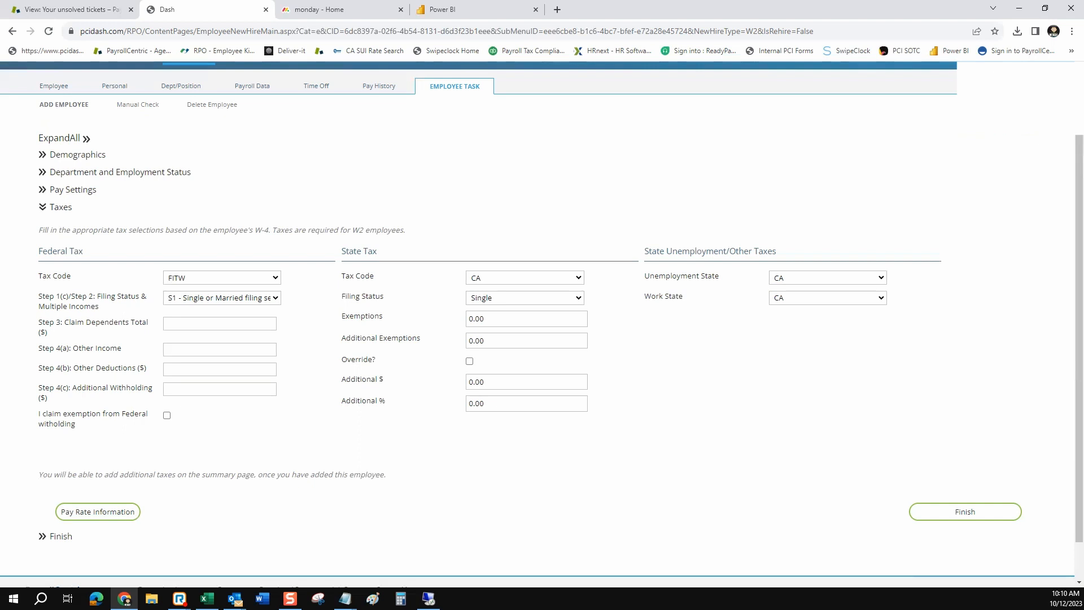
click(964, 512)
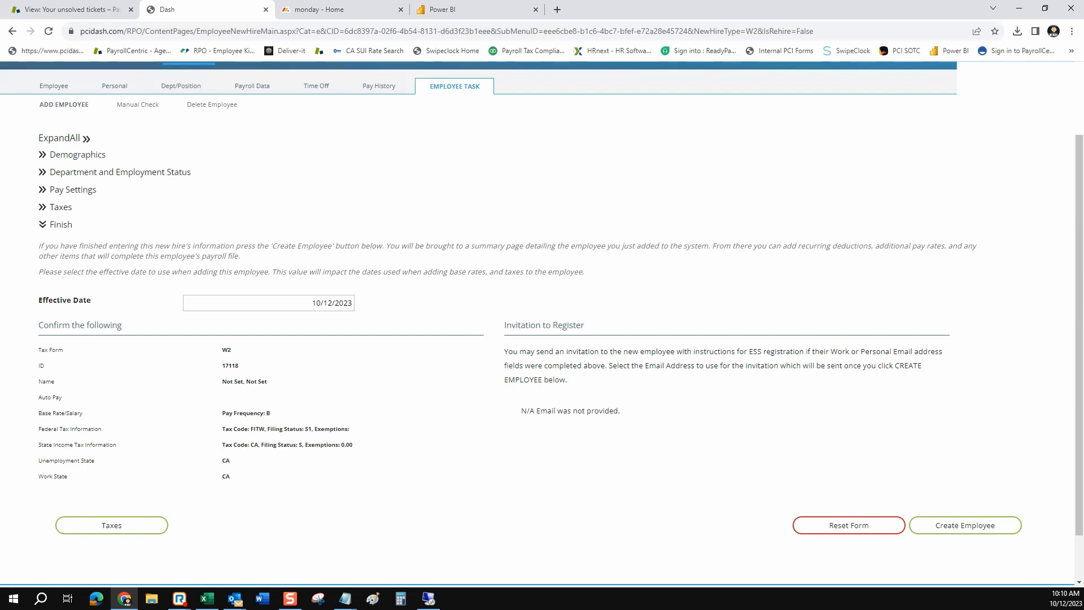
drag(230, 479, 220, 350)
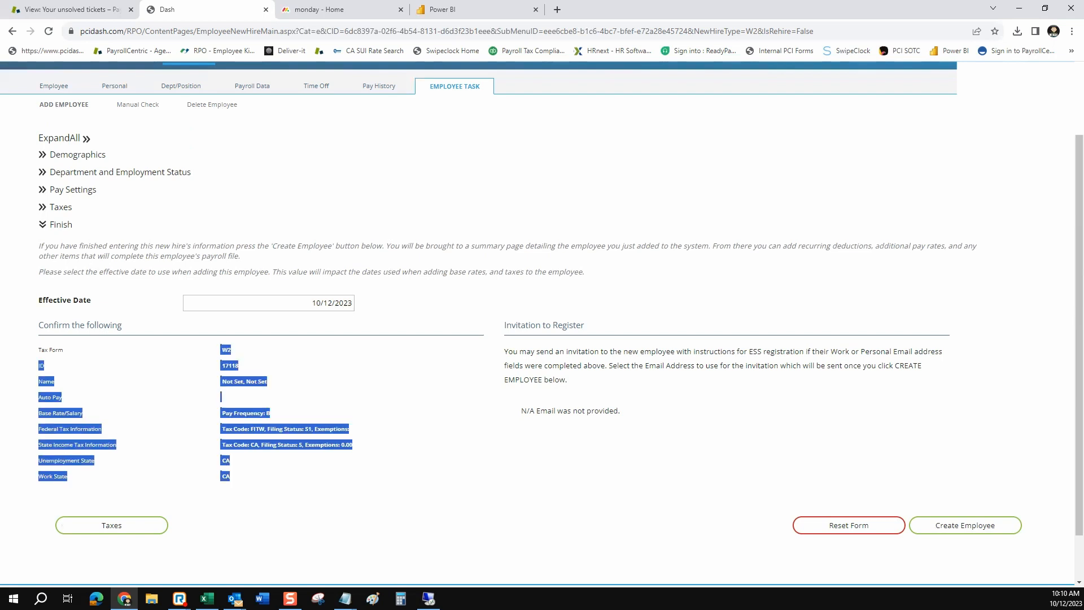
click(287, 388)
drag(585, 325, 503, 326)
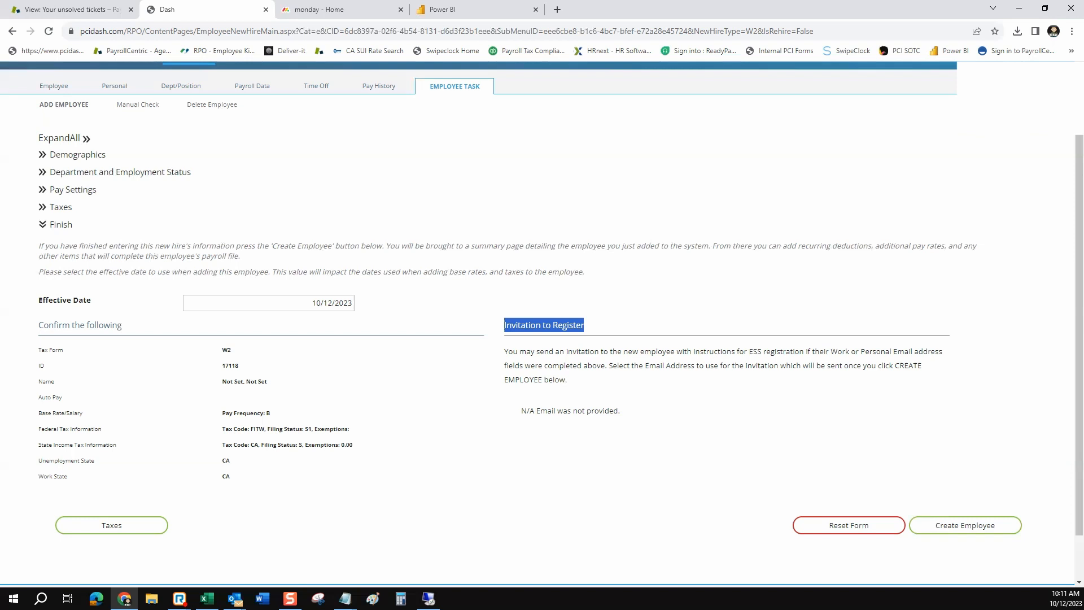
scroll(541, 323, up, 1)
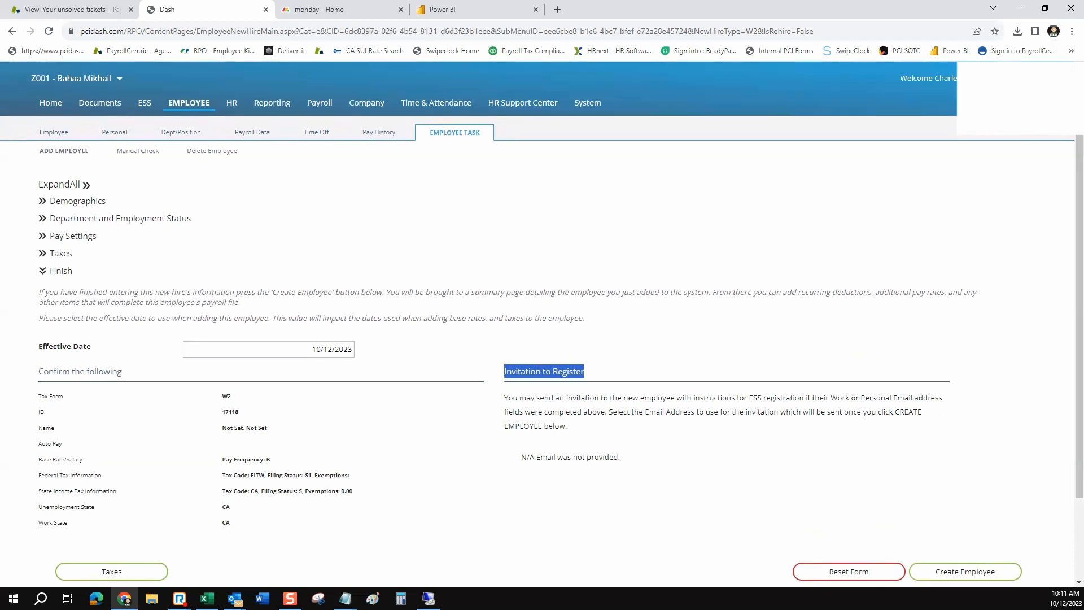
Go to Payroll Data > Direct Deposit for the employee and view the empty records list
mouse_move(252, 133)
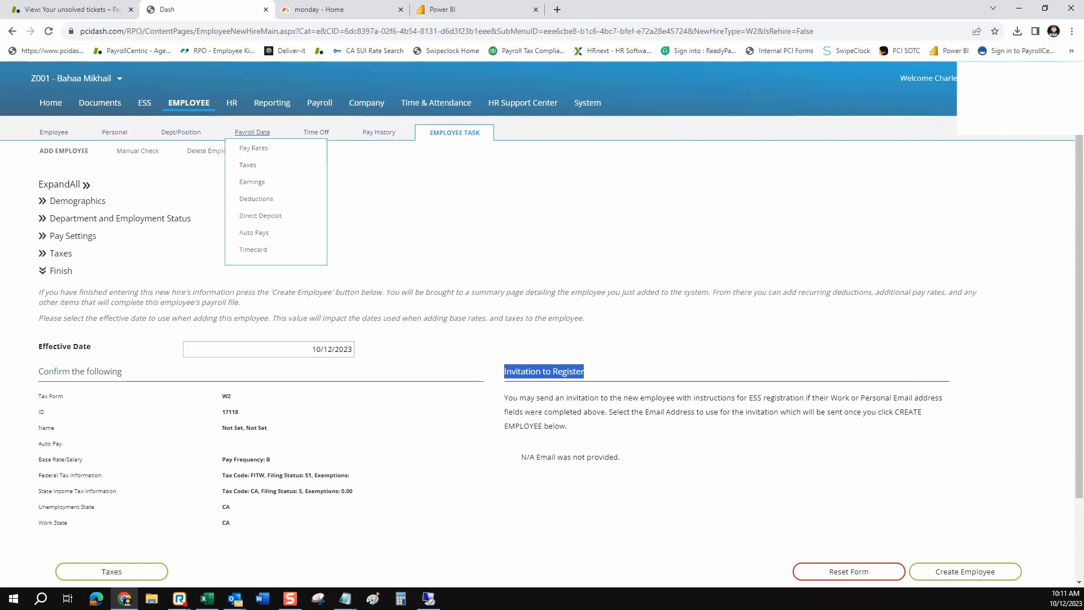
click(260, 216)
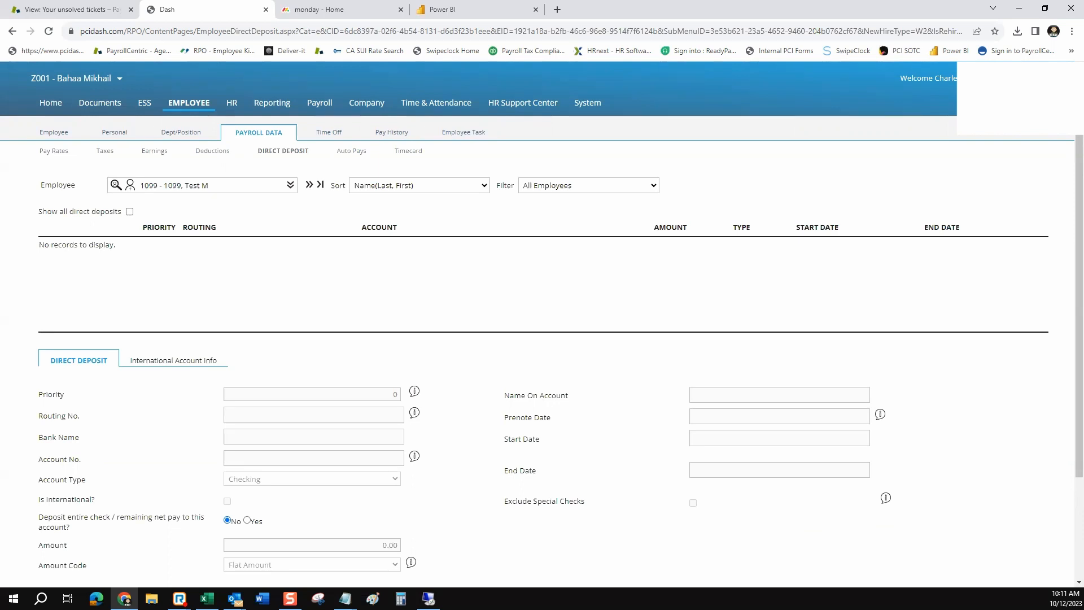
scroll(542, 321, down, 1)
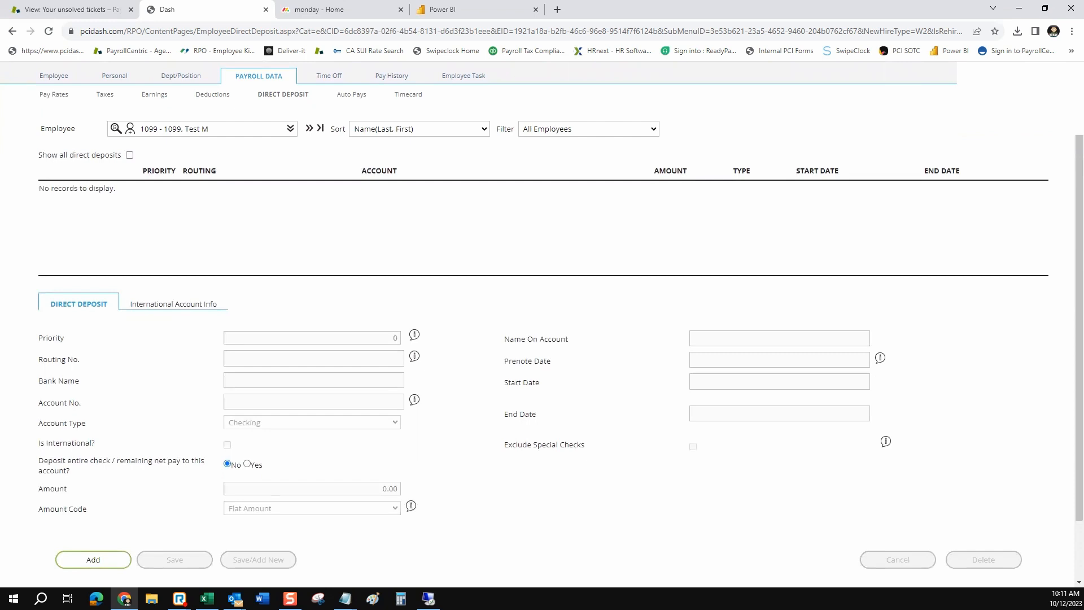
Add a new direct deposit entry and set its Priority to 1
click(93, 558)
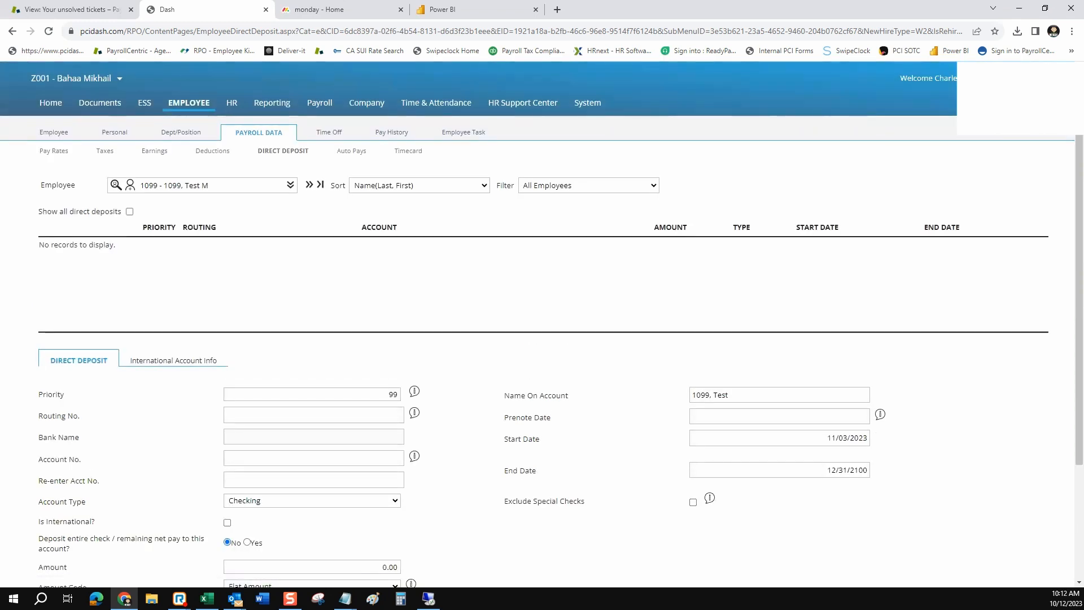
scroll(542, 324, down, 1)
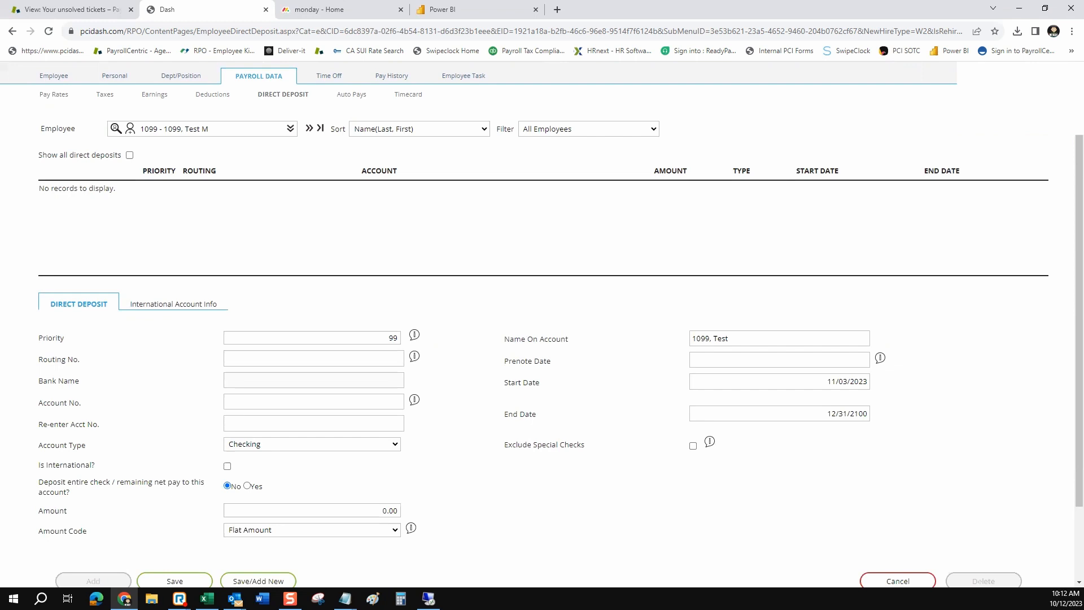
drag(65, 338, 38, 338)
key(Tab)
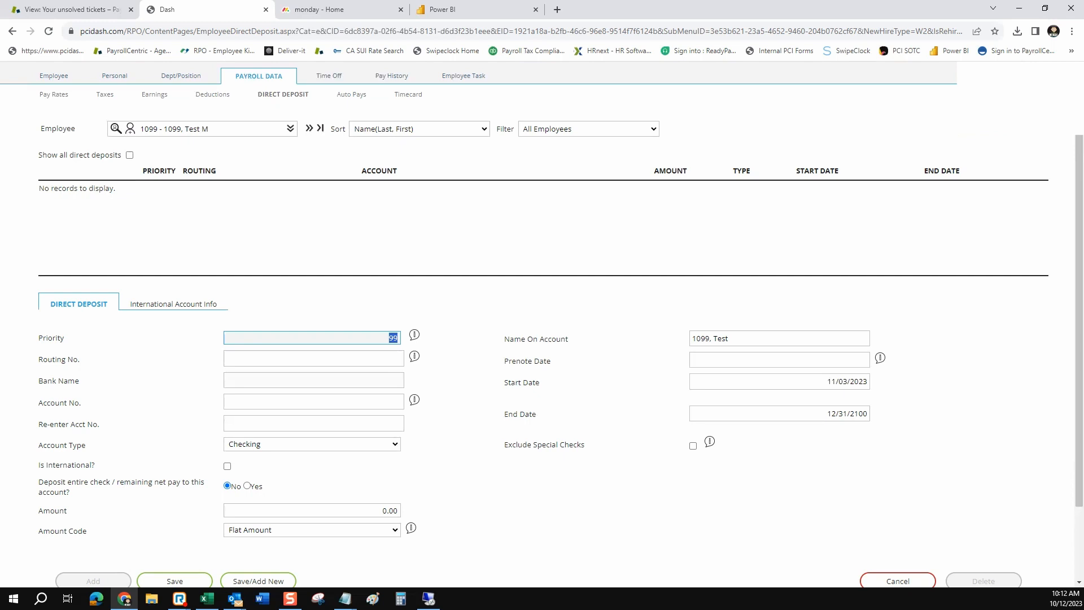
text(1)
Set Account Type to Saving and toggle Deposit entire check to Yes, then No
drag(75, 423, 98, 424)
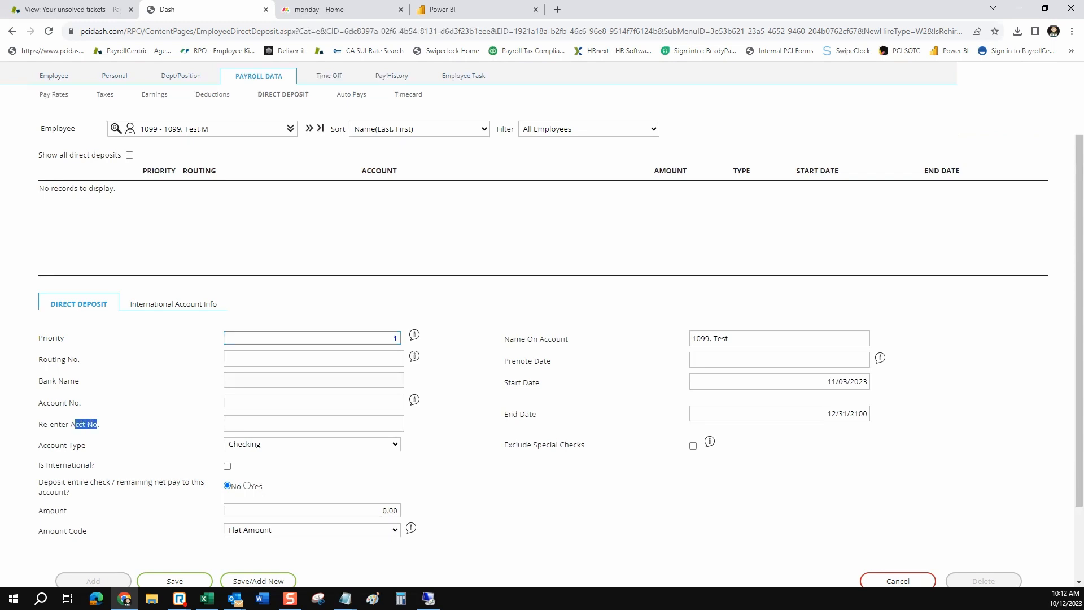
click(312, 444)
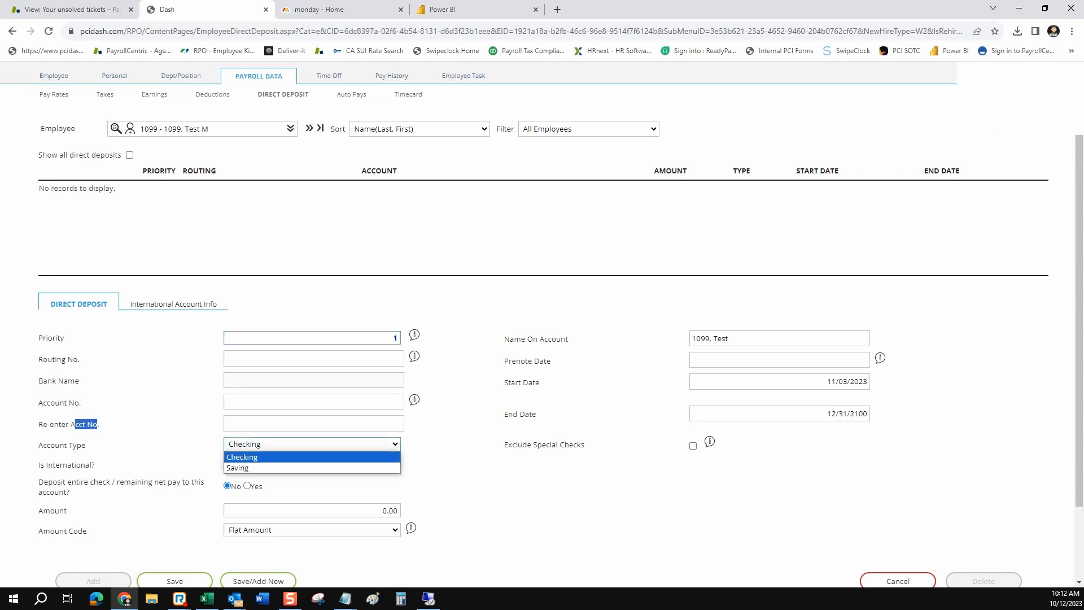
key(Down)
key(Return)
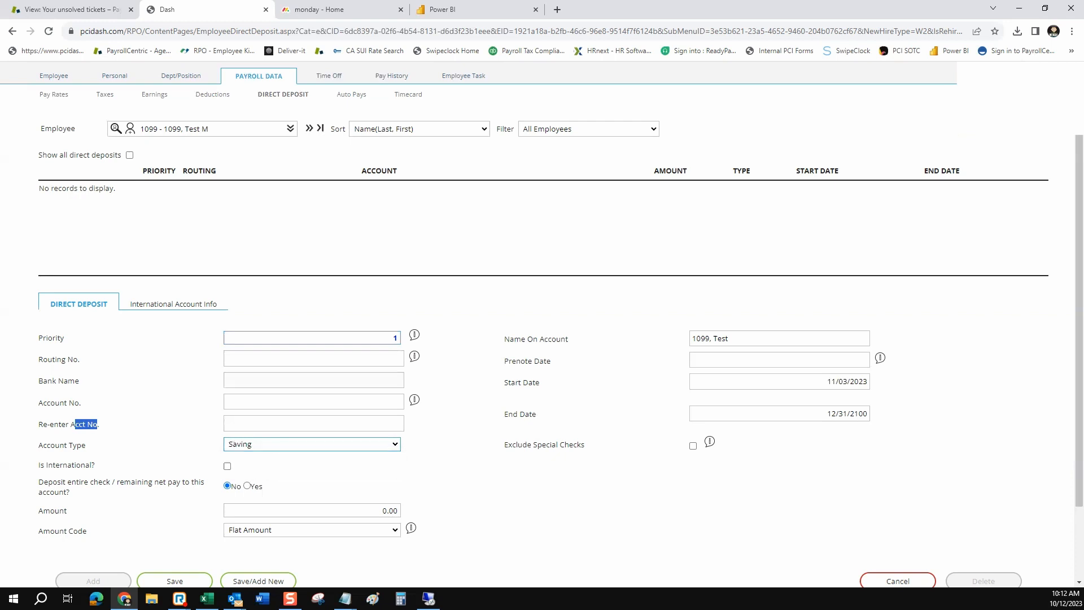
drag(38, 481, 70, 492)
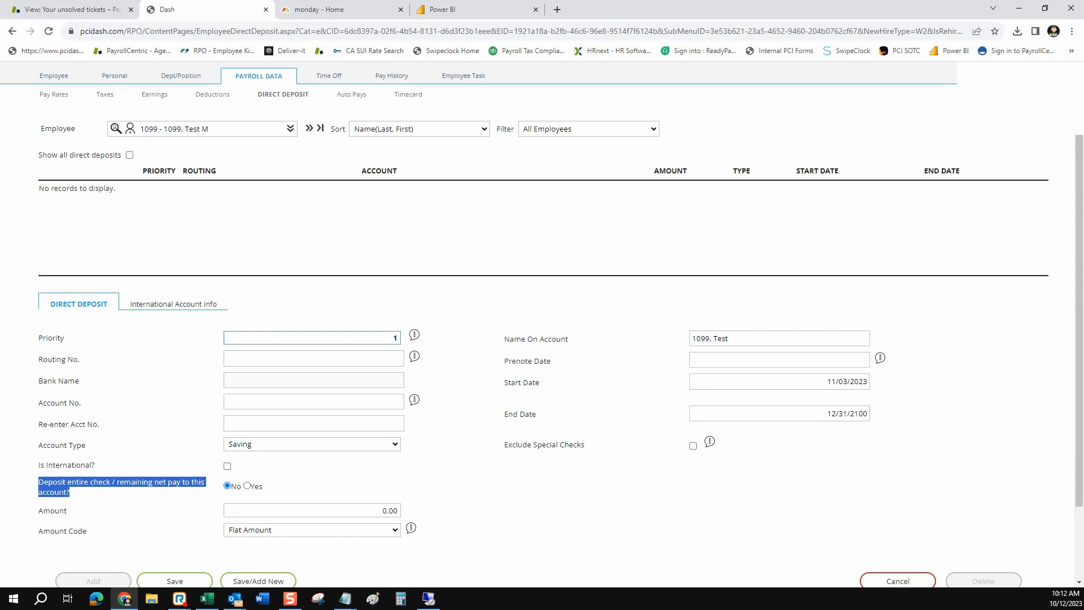
click(247, 485)
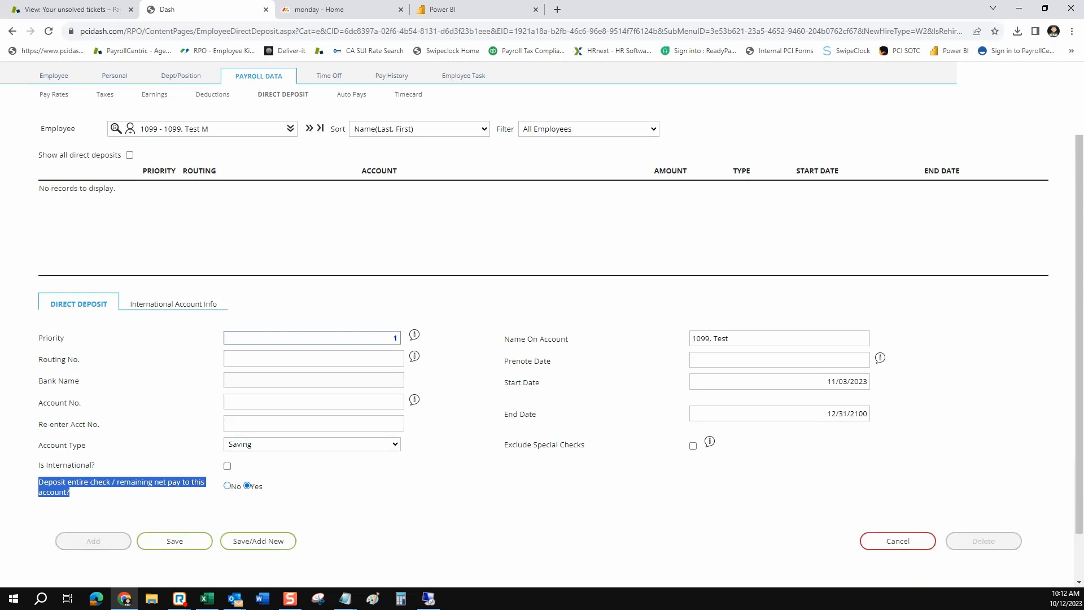
click(227, 485)
Enter a deposit Amount of 50 with Amount Code % - Percentage
scroll(541, 322, down, 2)
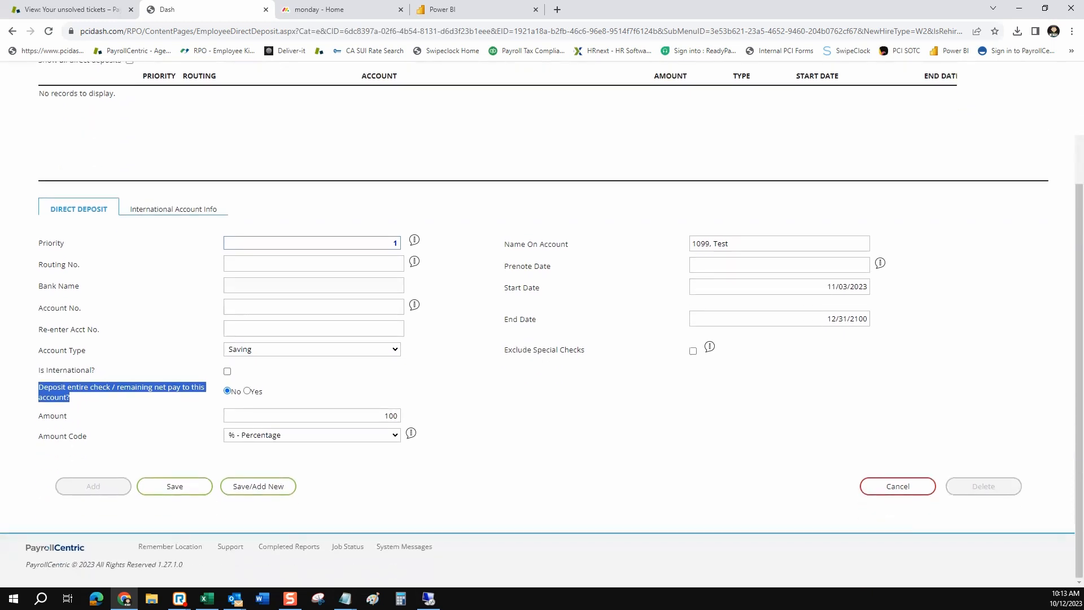
double_click(390, 415)
text(50)
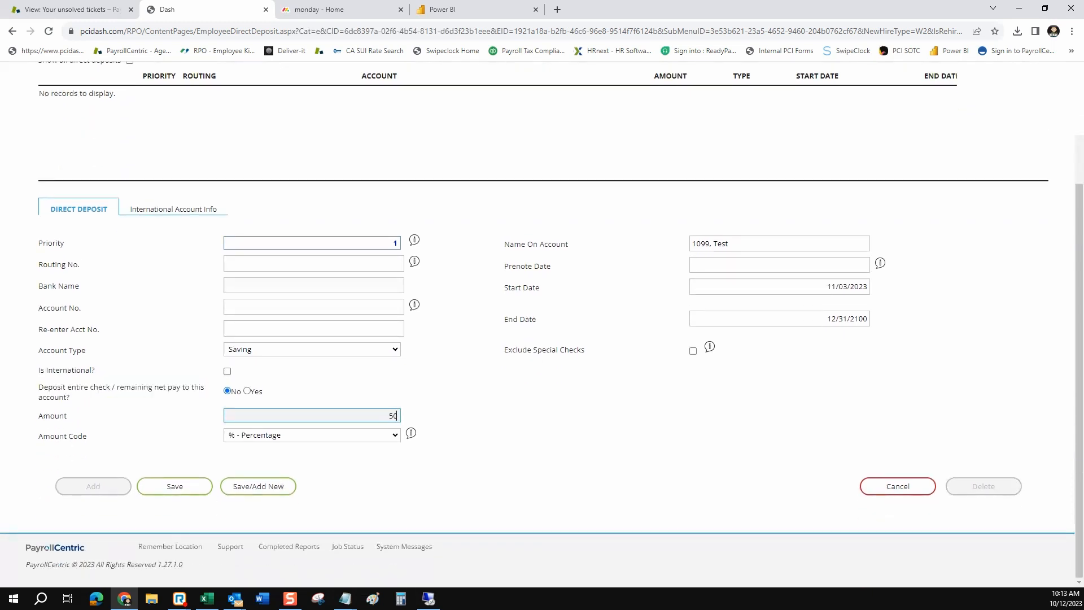
click(338, 435)
click(316, 446)
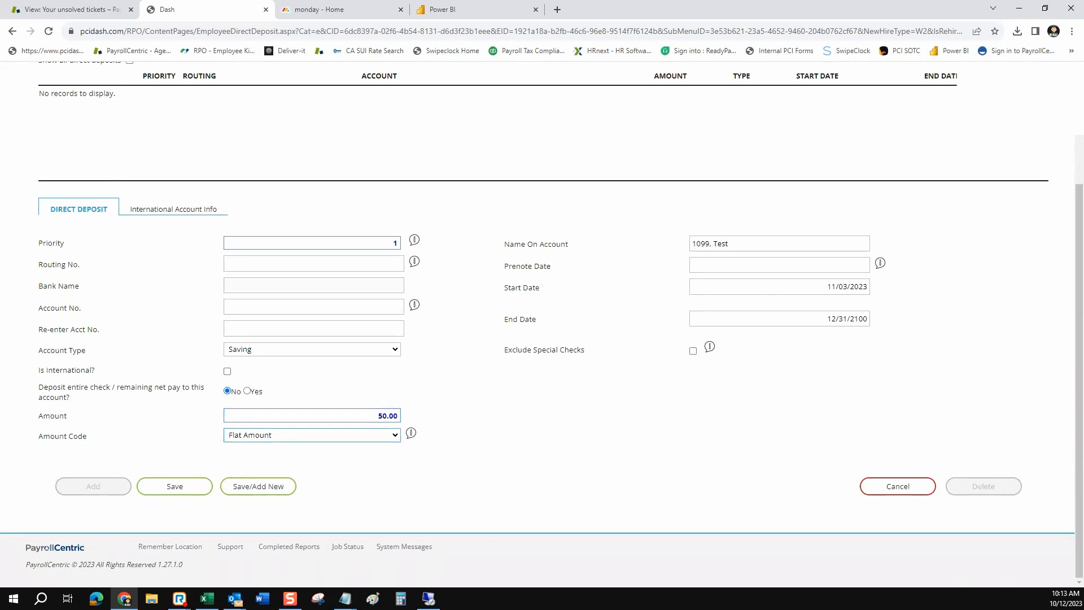
key(alt+Down)
key(Down)
key(Return)
Change the entry to Priority 99, Checking account type, depositing the entire remaining net pay
click(312, 243)
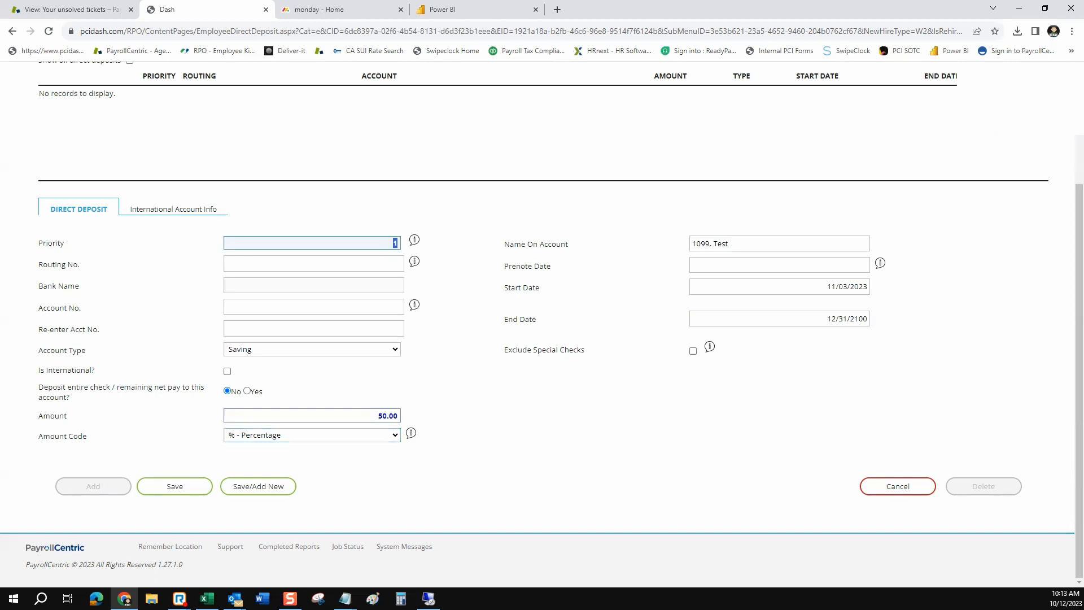
text(99)
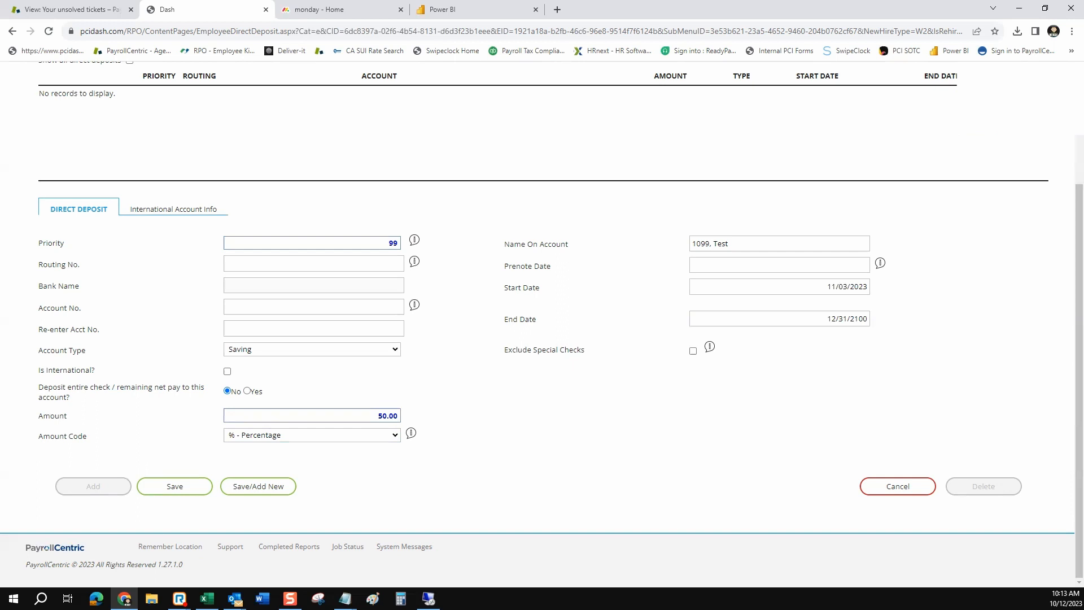
click(313, 264)
drag(47, 264, 73, 264)
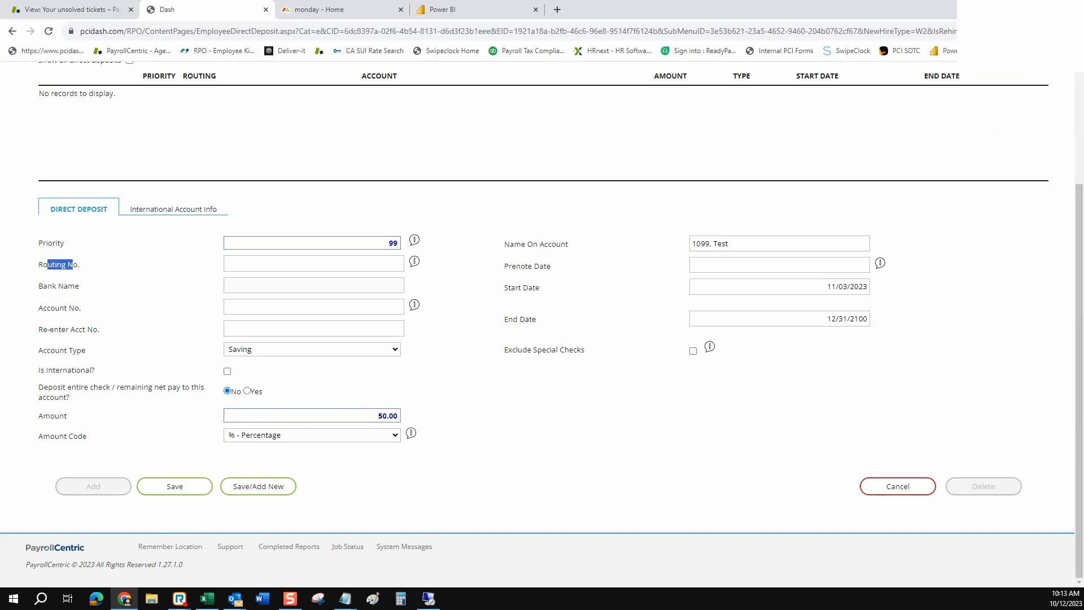
drag(59, 307, 83, 329)
click(305, 349)
click(305, 362)
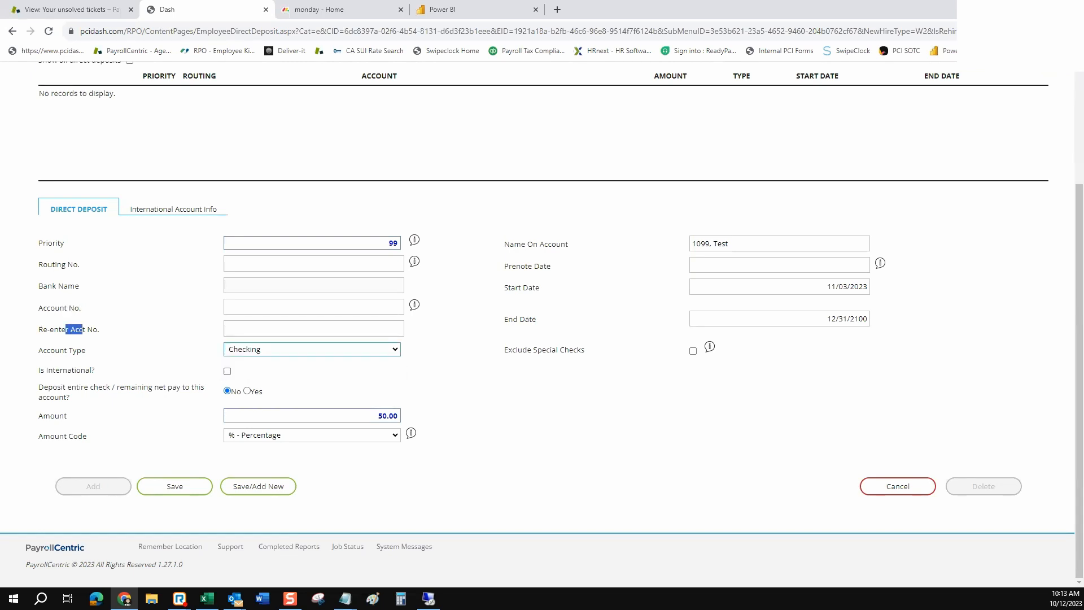
click(247, 390)
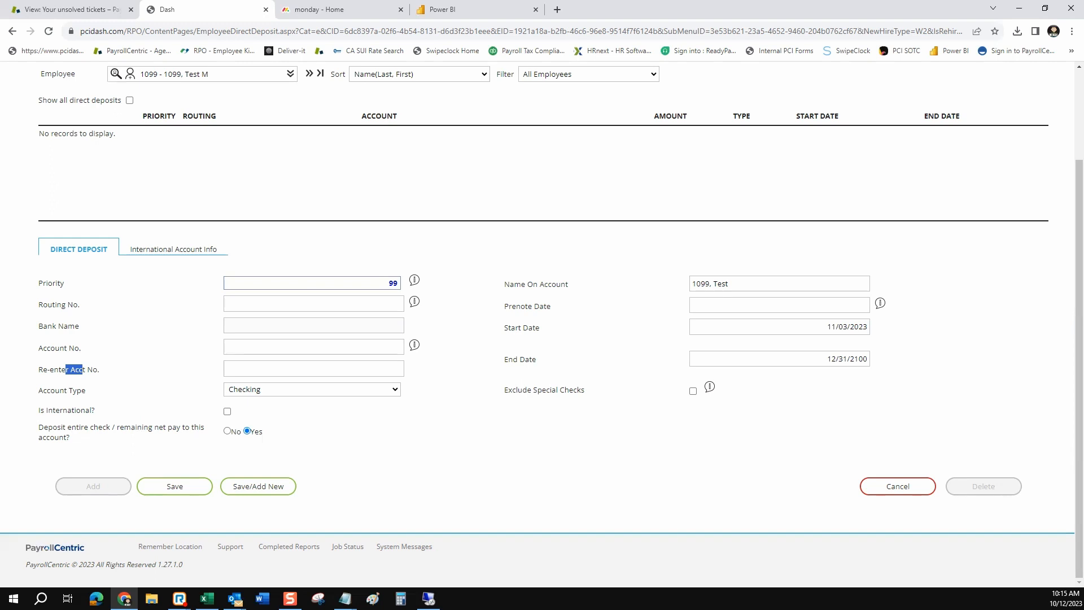
click(82, 370)
drag(551, 306, 503, 306)
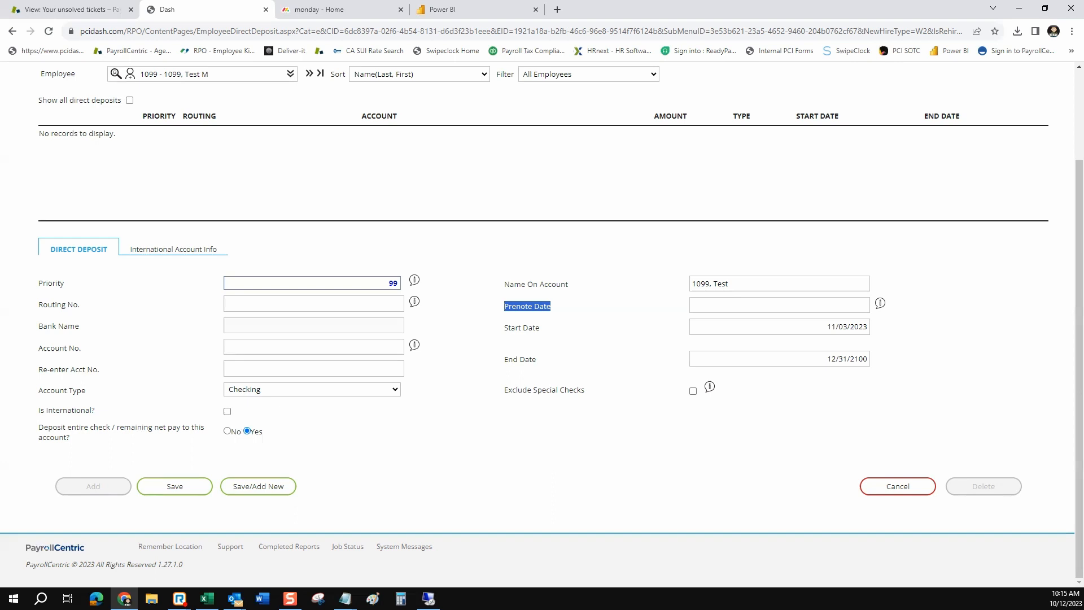
drag(540, 328, 503, 328)
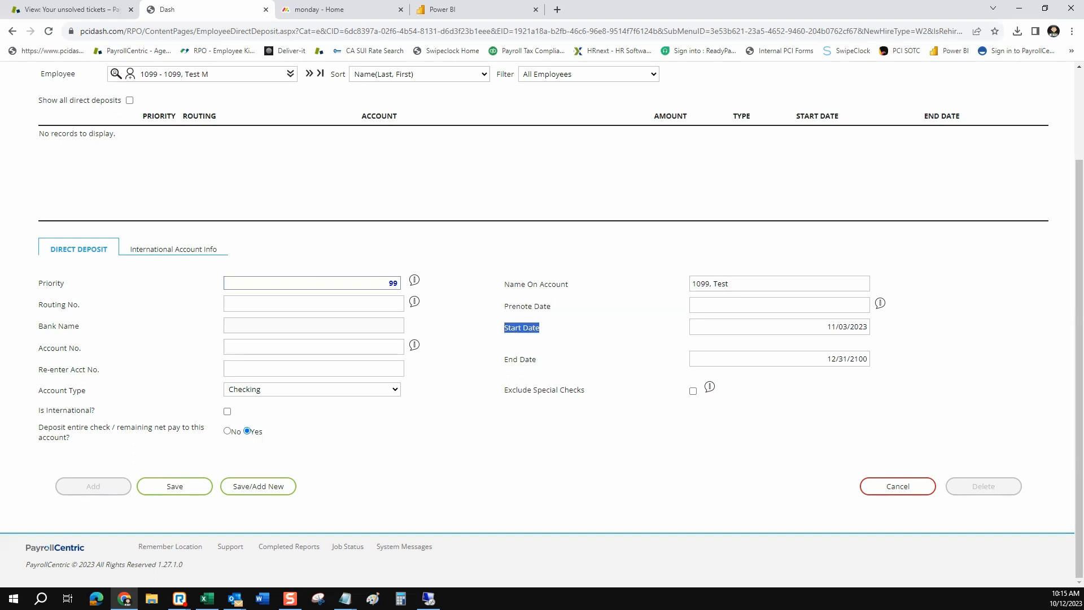
click(835, 327)
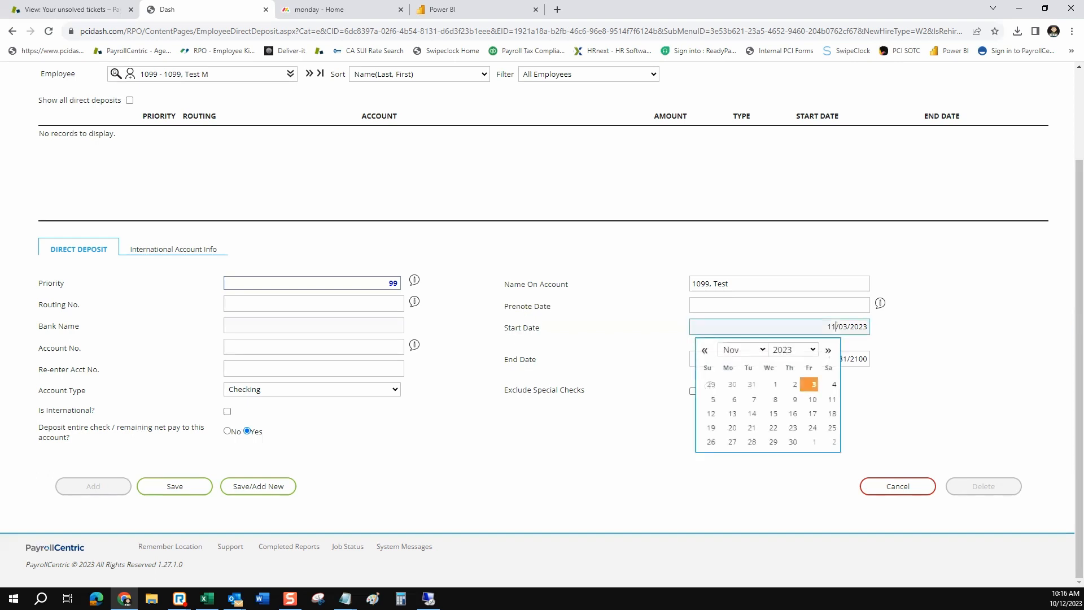
click(925, 344)
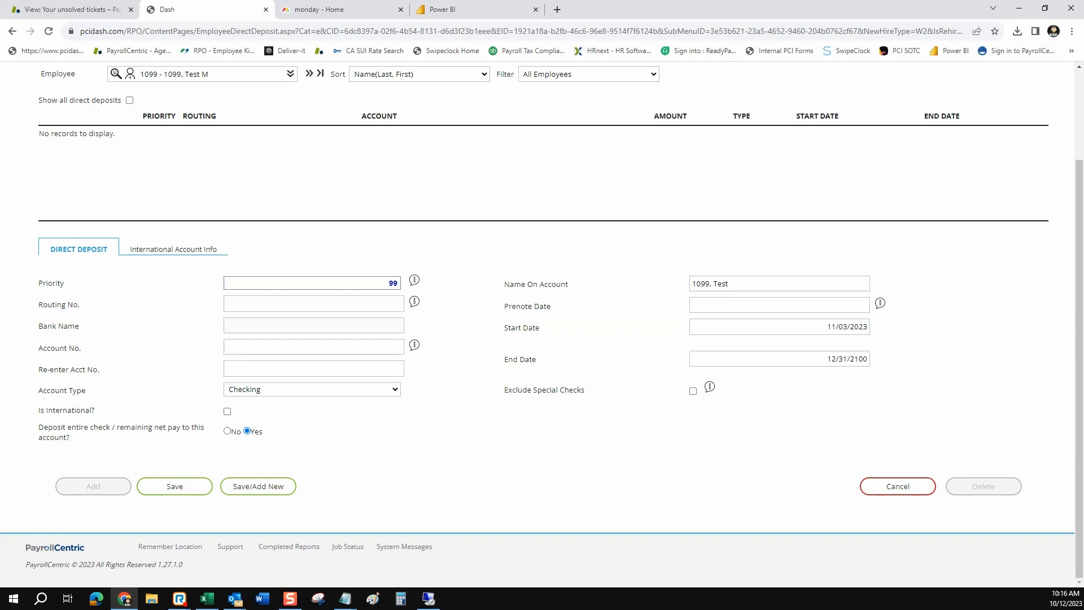
click(849, 327)
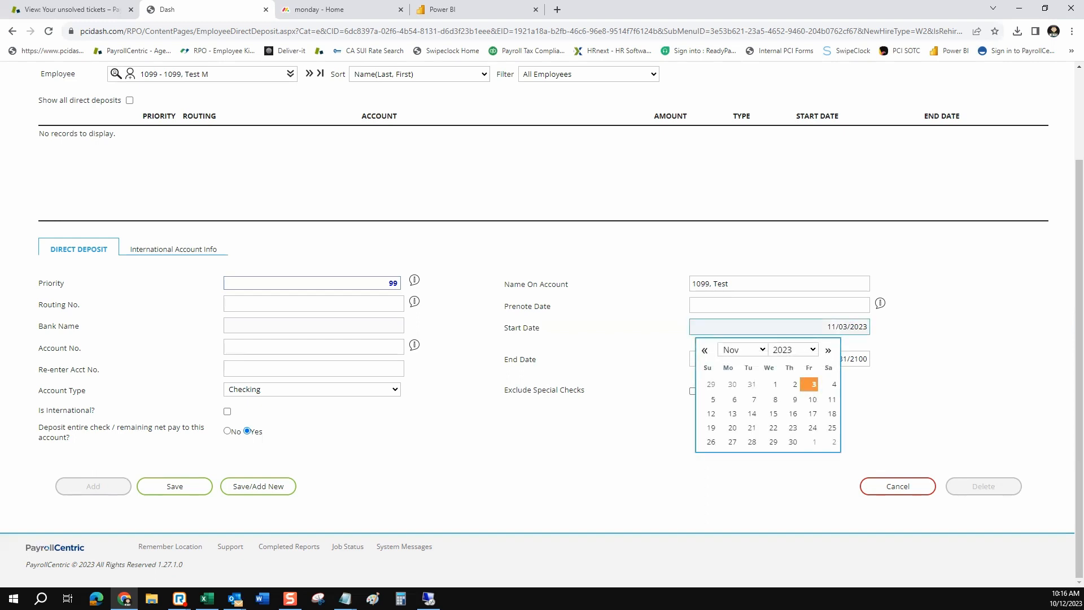
click(931, 361)
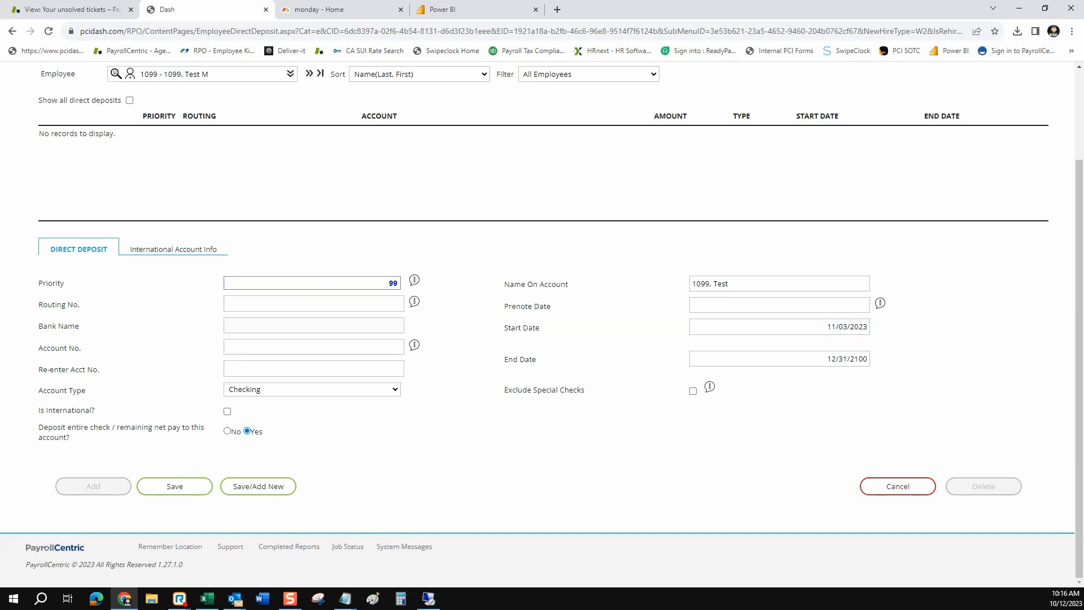
scroll(542, 323, up, 2)
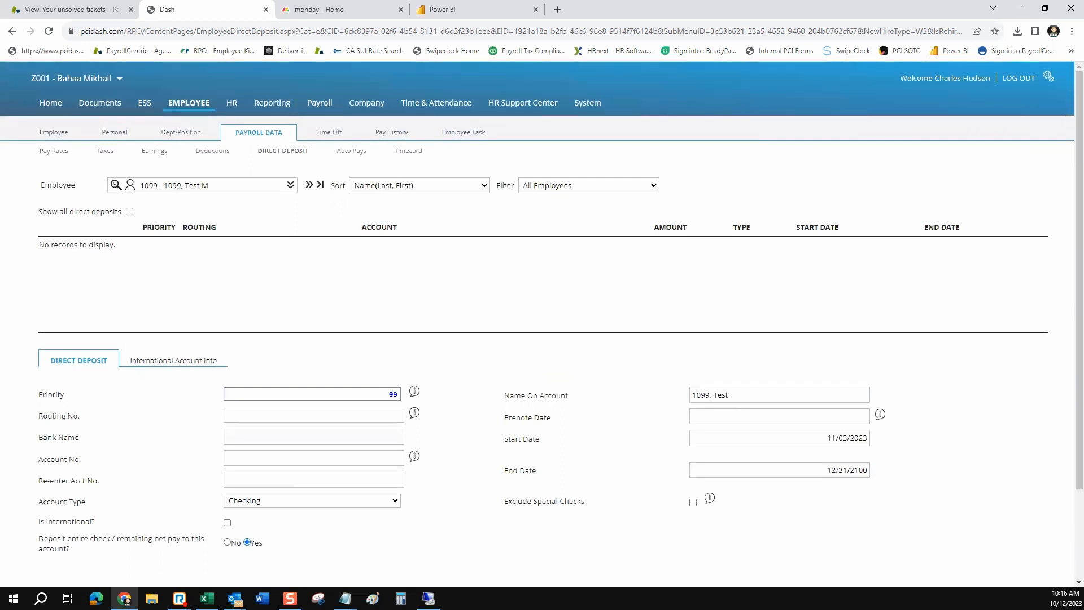
scroll(542, 323, down, 2)
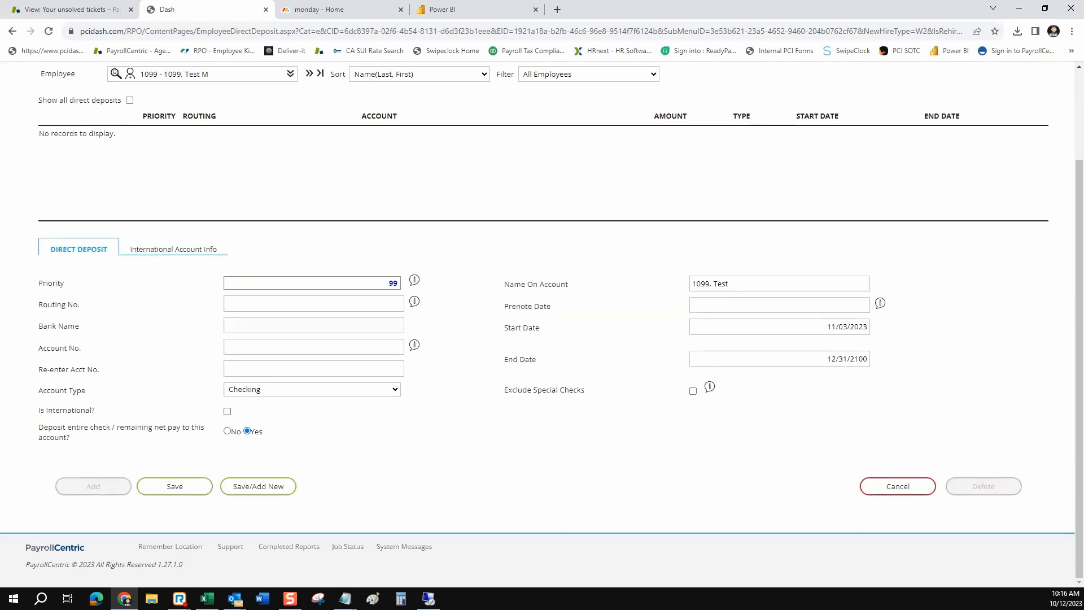
Cancel the unsaved direct deposit entry, leaving the form blank
click(897, 486)
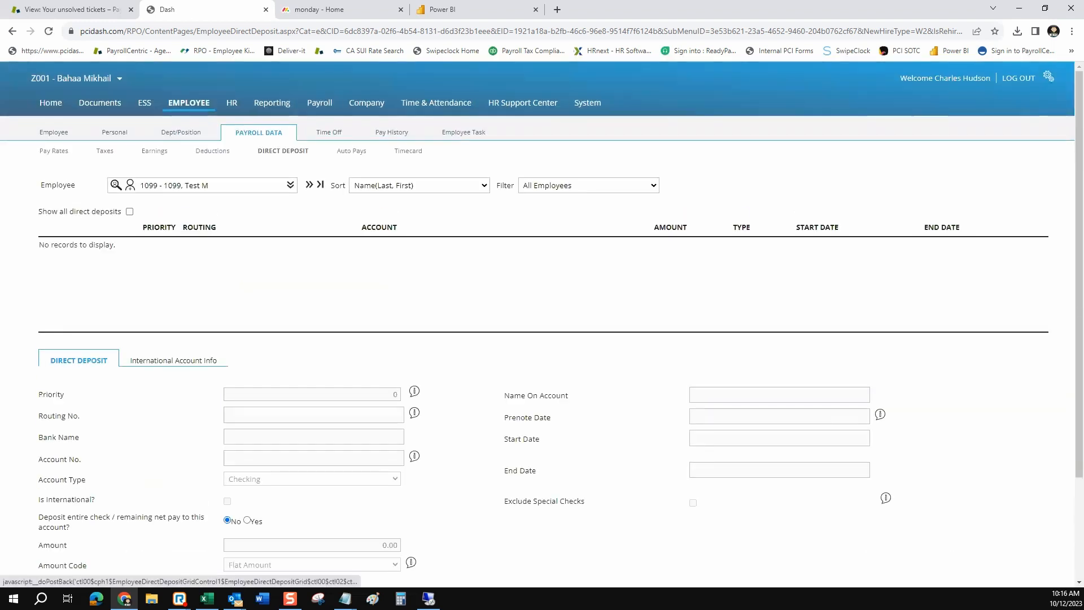
mouse_move(115, 132)
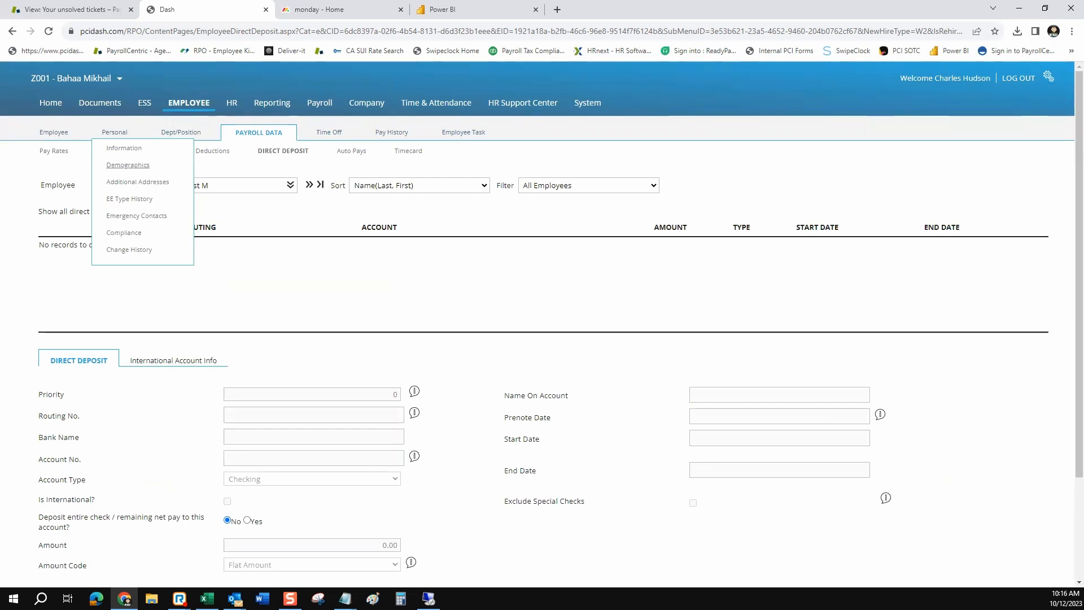
Open the test employee's Personal Demographics page and highlight the Employment Status heading and label
click(128, 165)
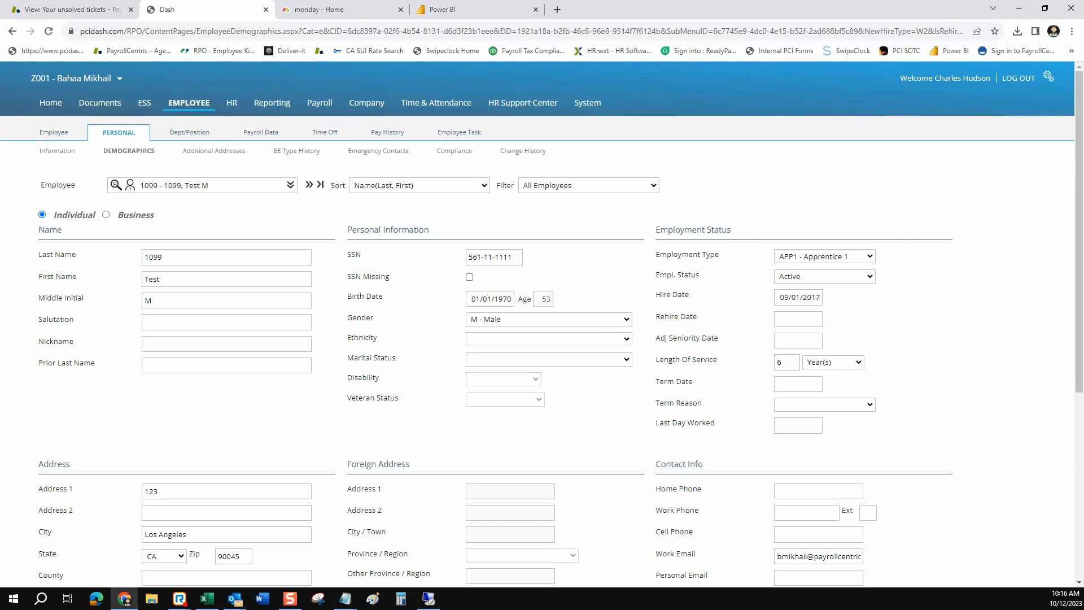
drag(732, 229, 655, 229)
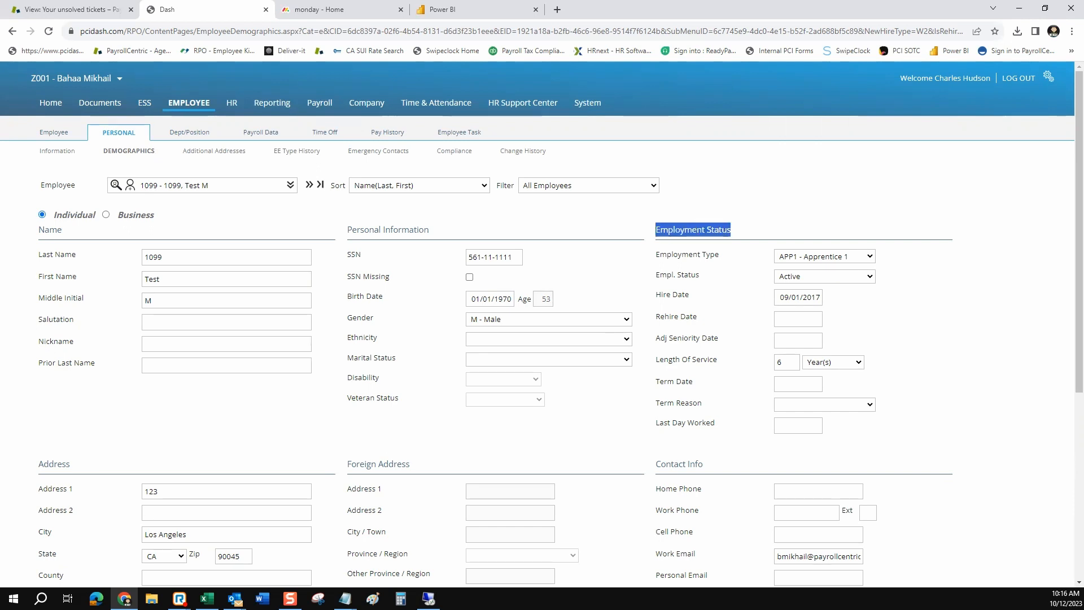
drag(699, 275, 659, 275)
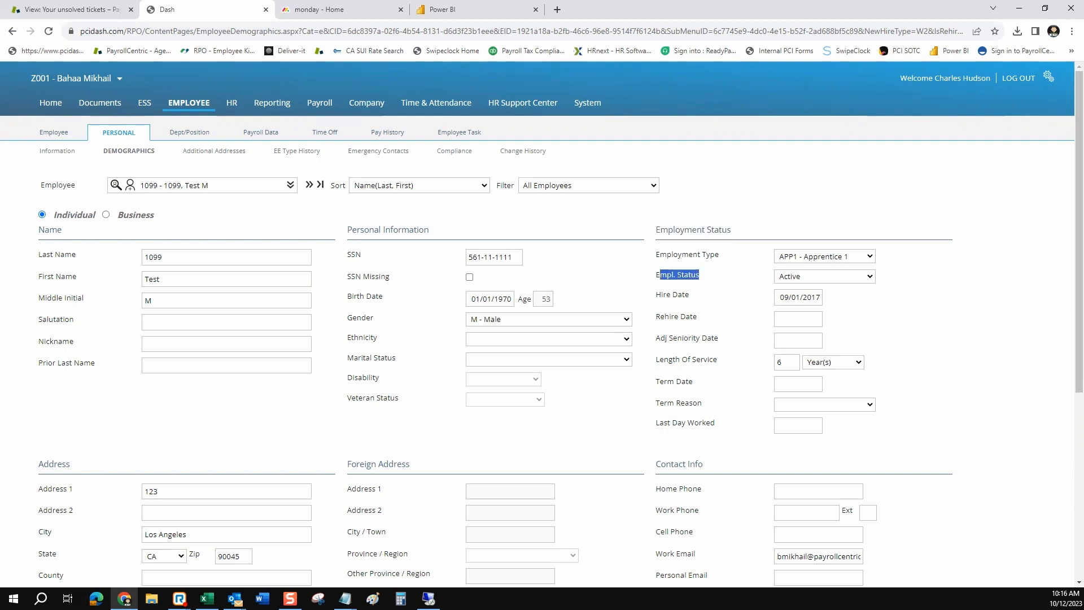
Change the employee's Empl. Status from Active to Terminated
click(824, 276)
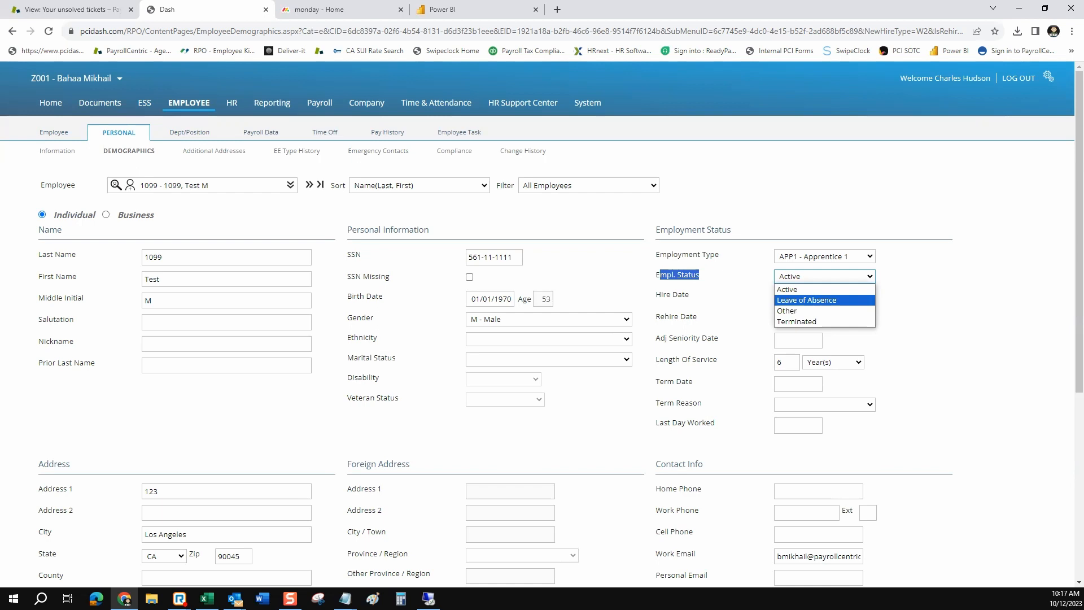
key(Down)
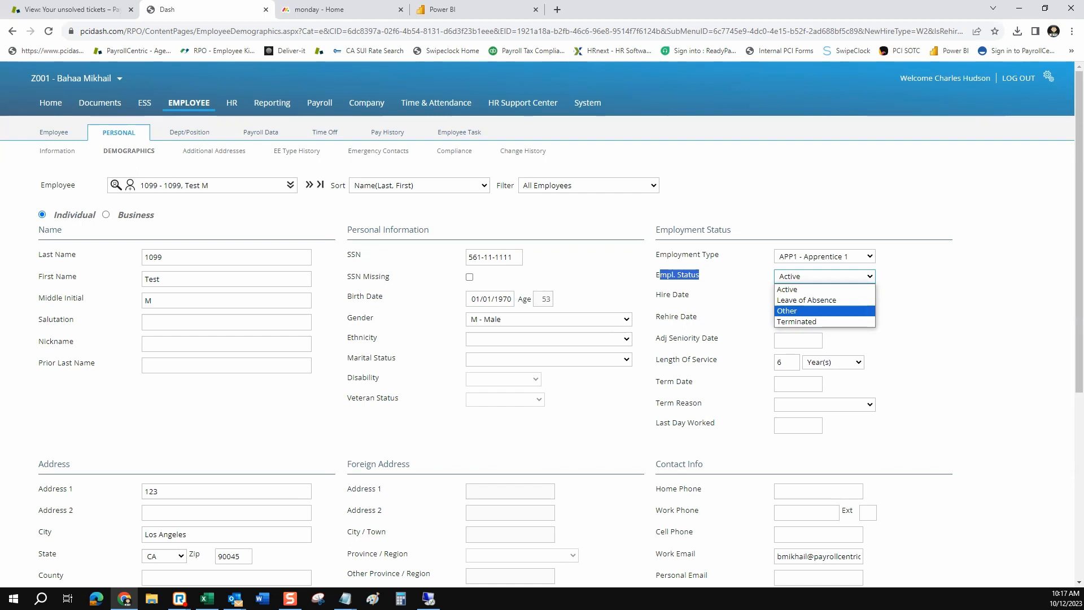
key(Down)
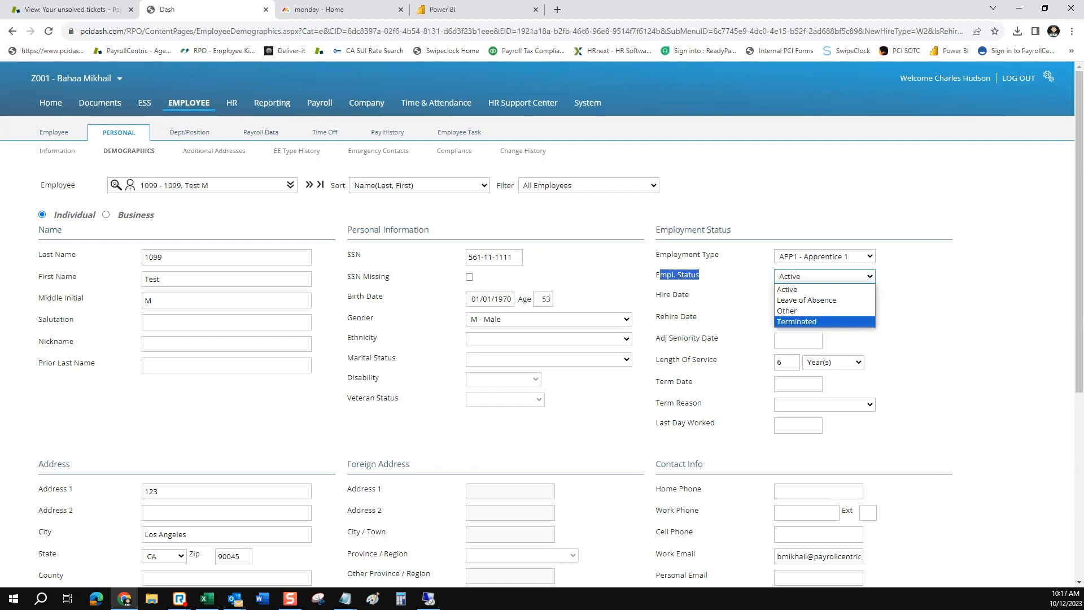
key(Return)
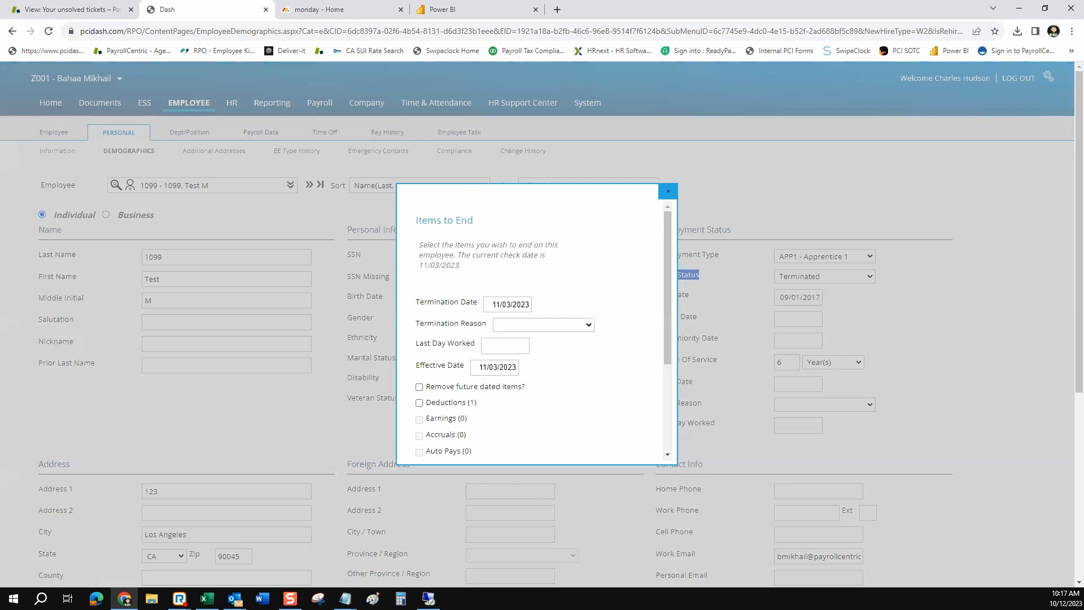
Inspect the termination date, termination reasons, last-day-worked and effective-date fields without changing them
scroll(530, 333, down, 1)
click(521, 247)
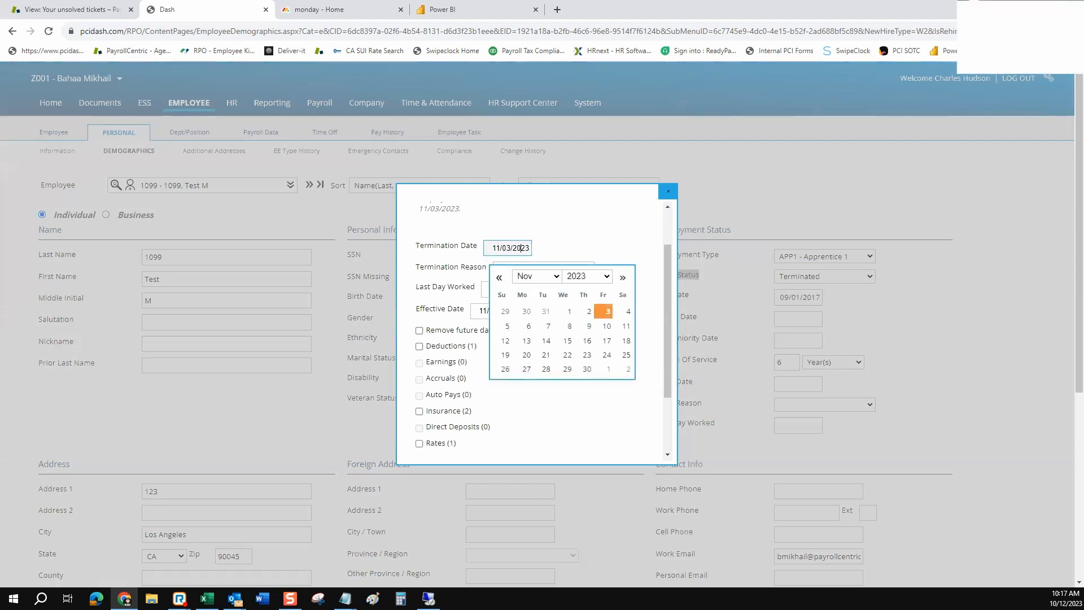
click(589, 240)
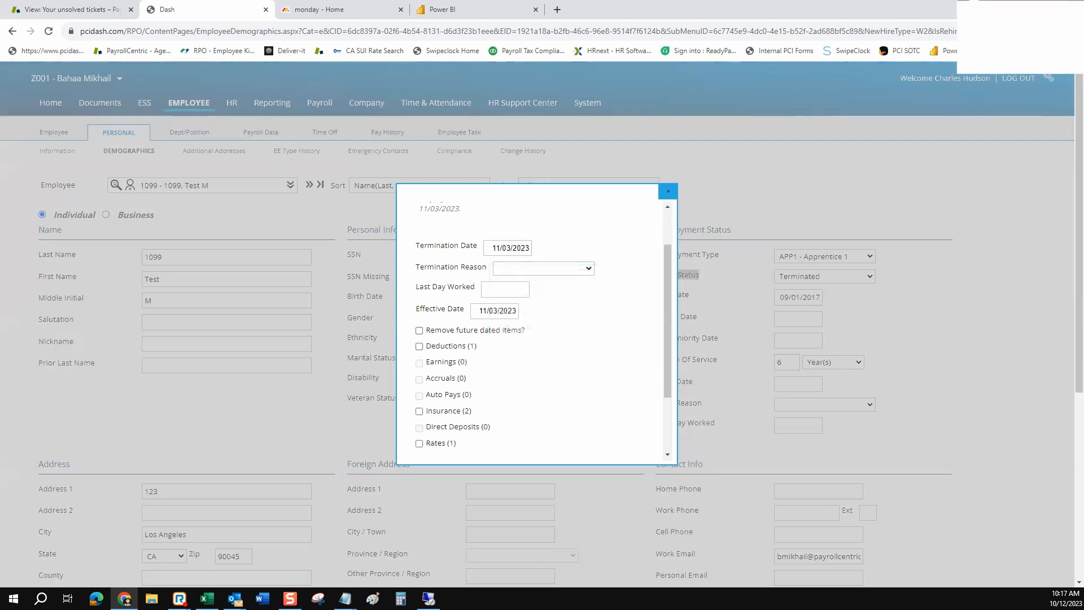
click(587, 268)
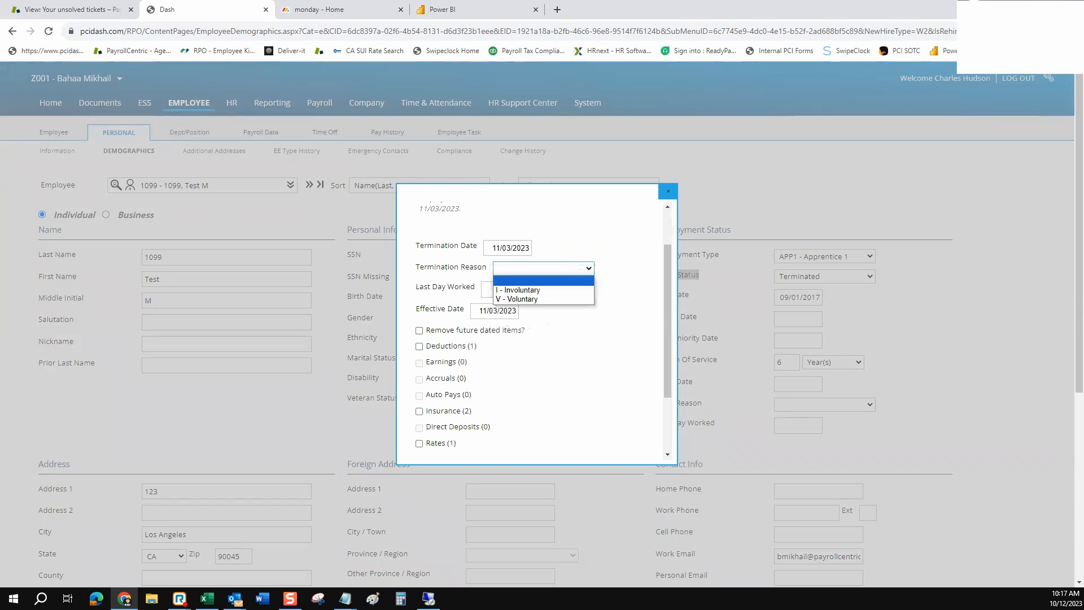
key(Escape)
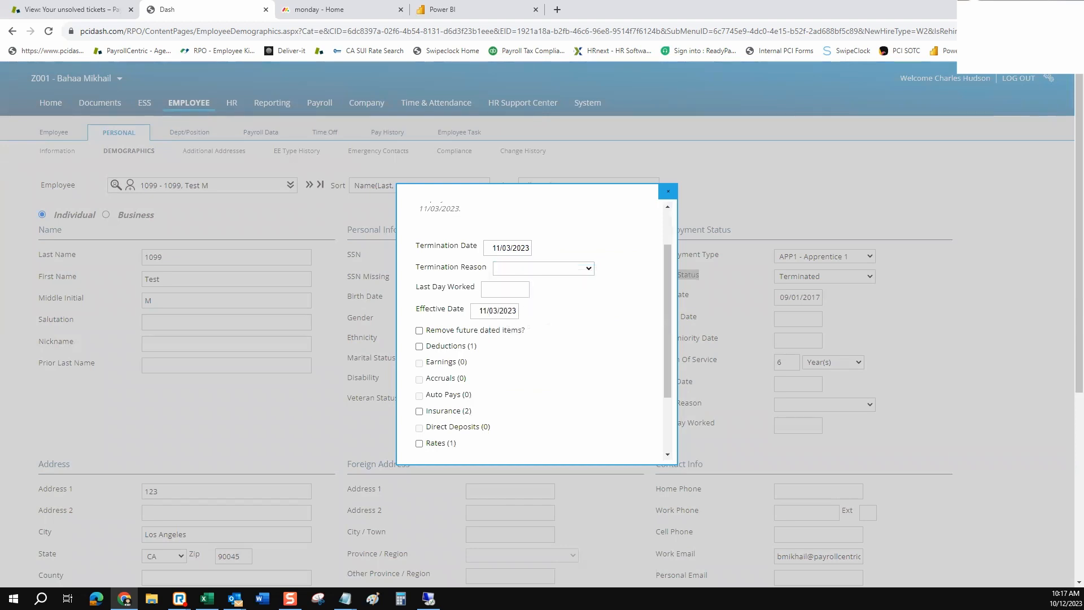
click(526, 290)
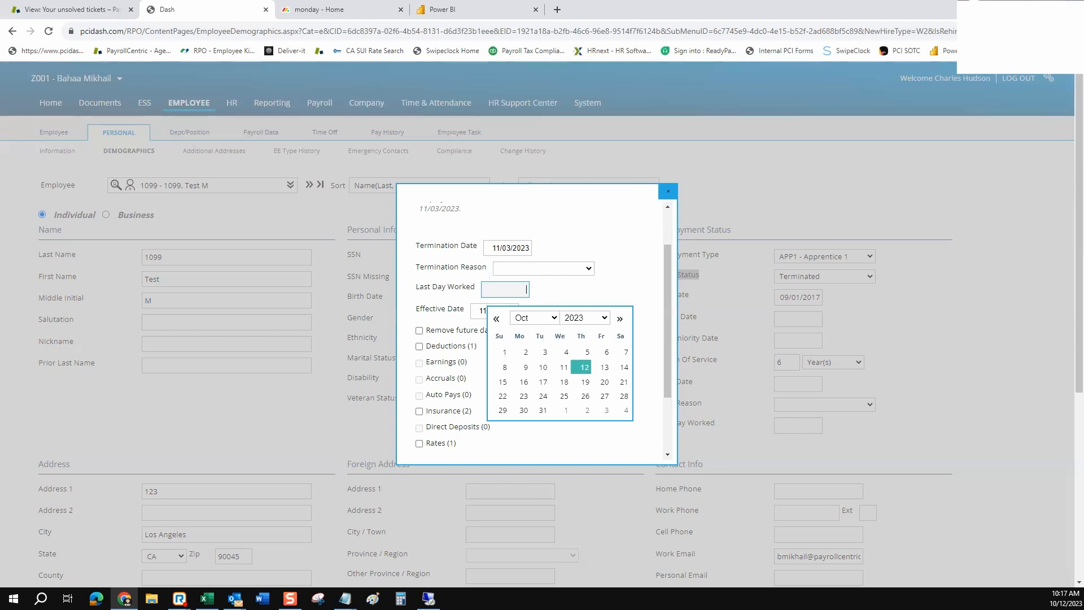
key(Escape)
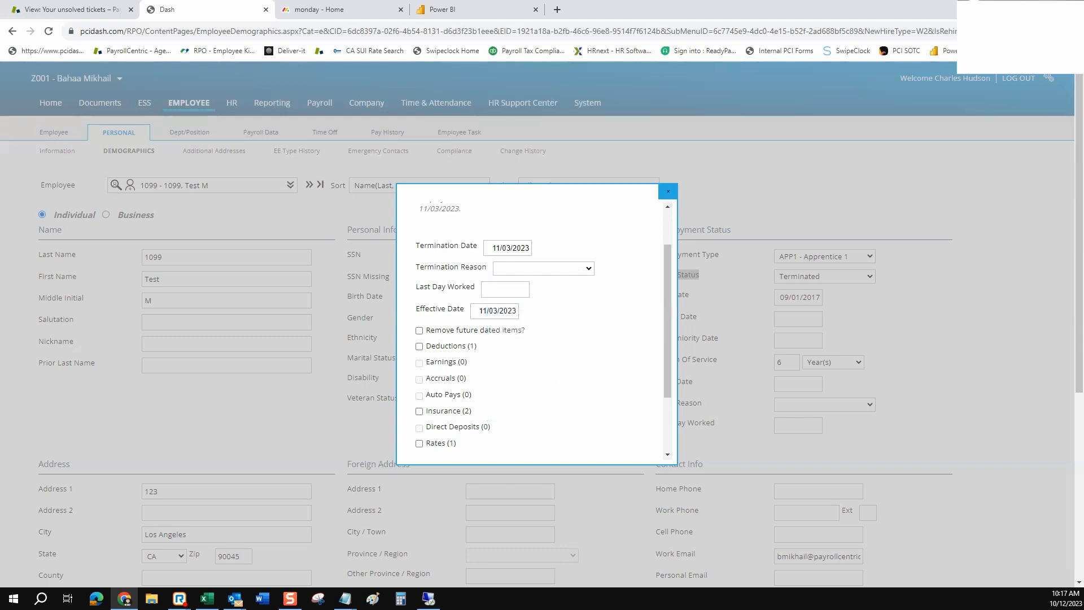
click(487, 311)
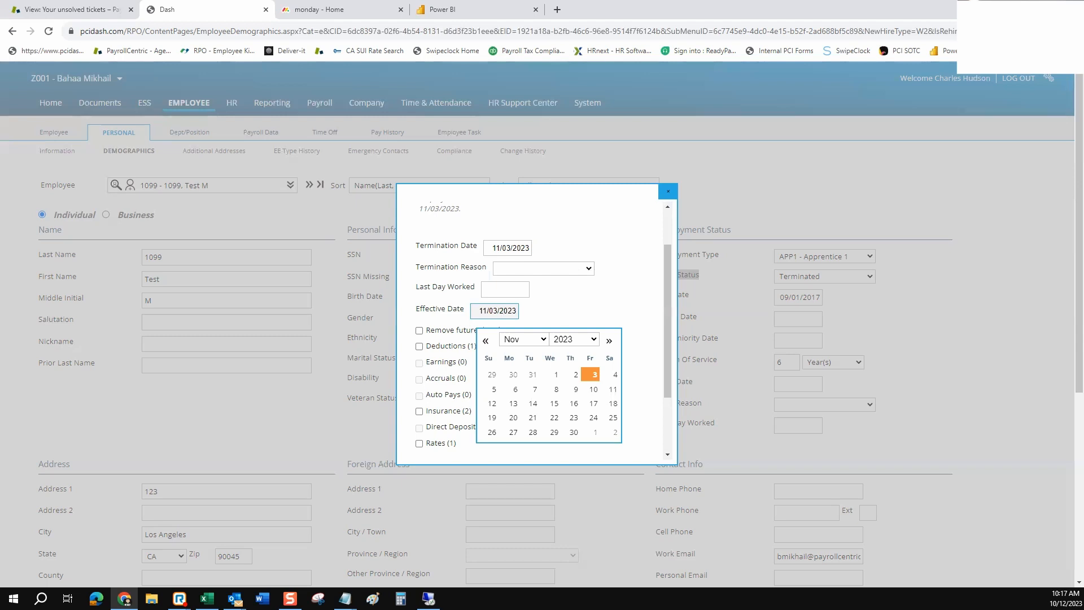
click(591, 374)
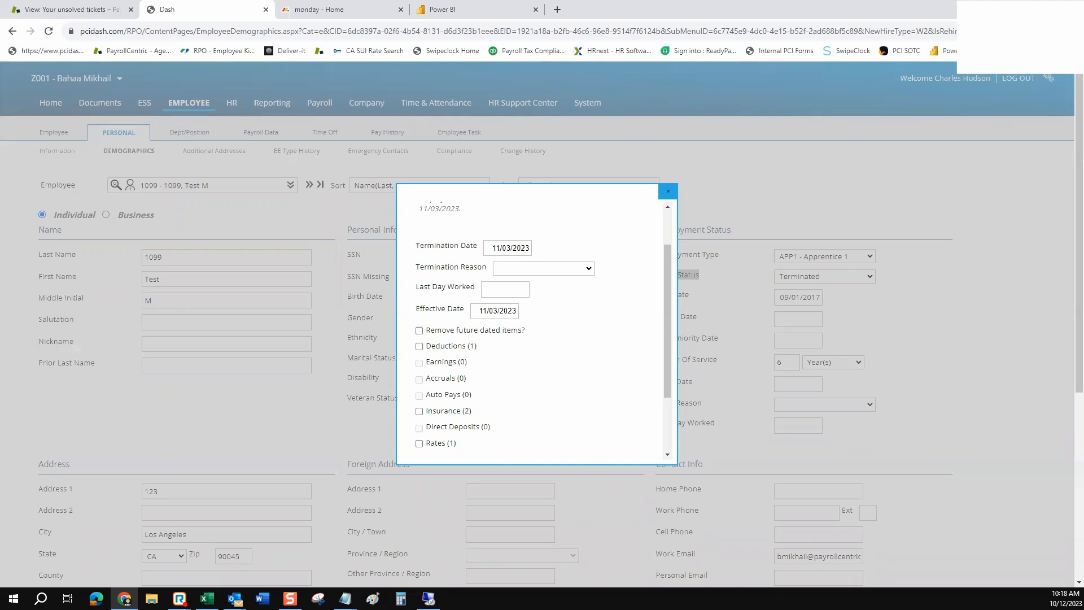
Confirm the termination date stays 11/03/2023, then cancel the termination dialog without saving
click(494, 310)
click(511, 248)
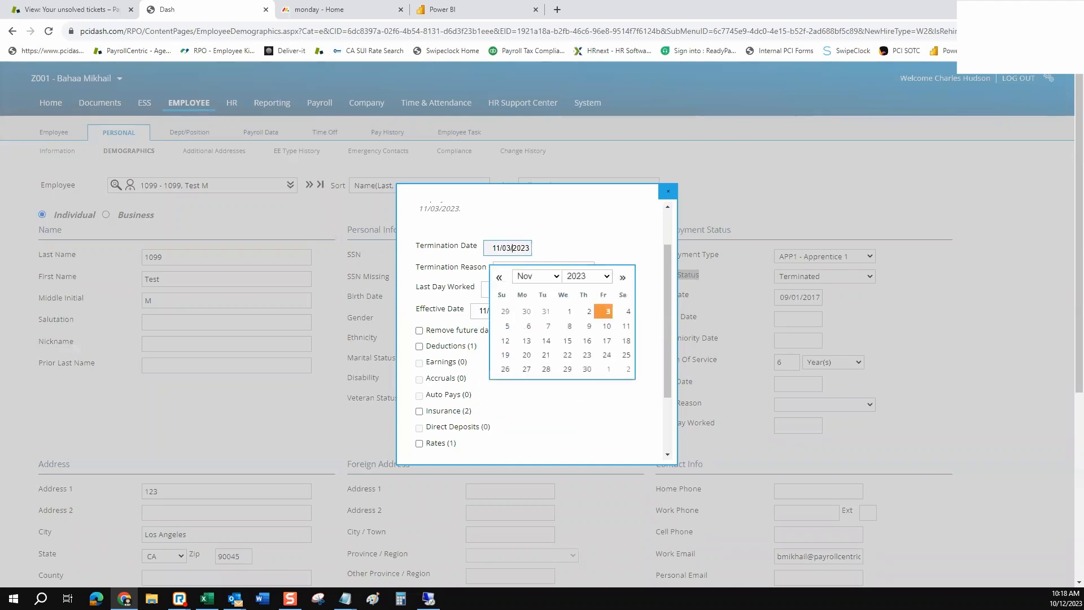
click(590, 243)
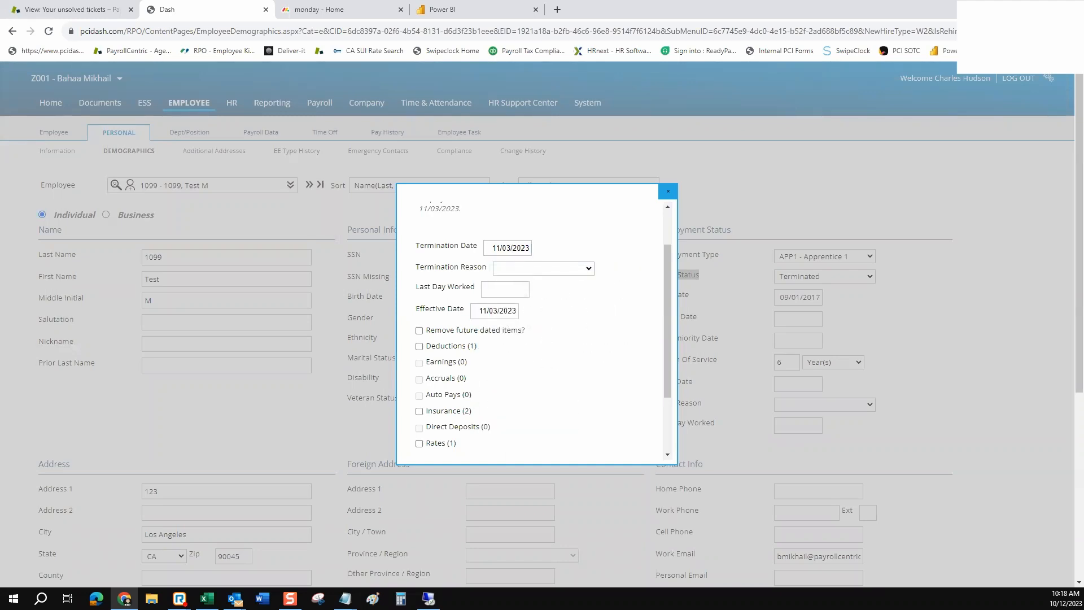
scroll(536, 328, down, 2)
scroll(536, 328, up, 1)
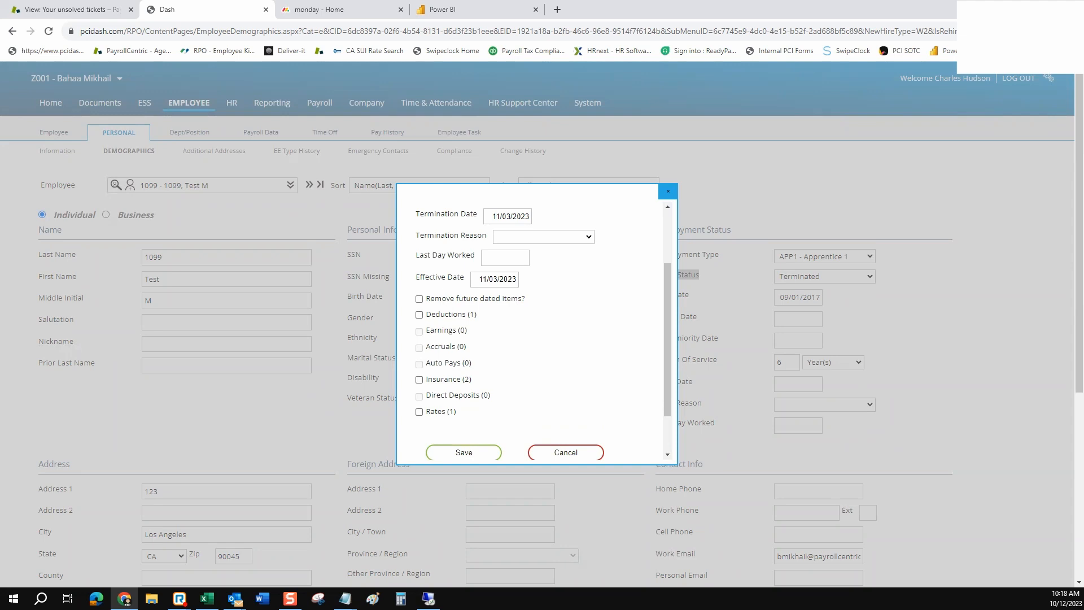
scroll(531, 327, down, 1)
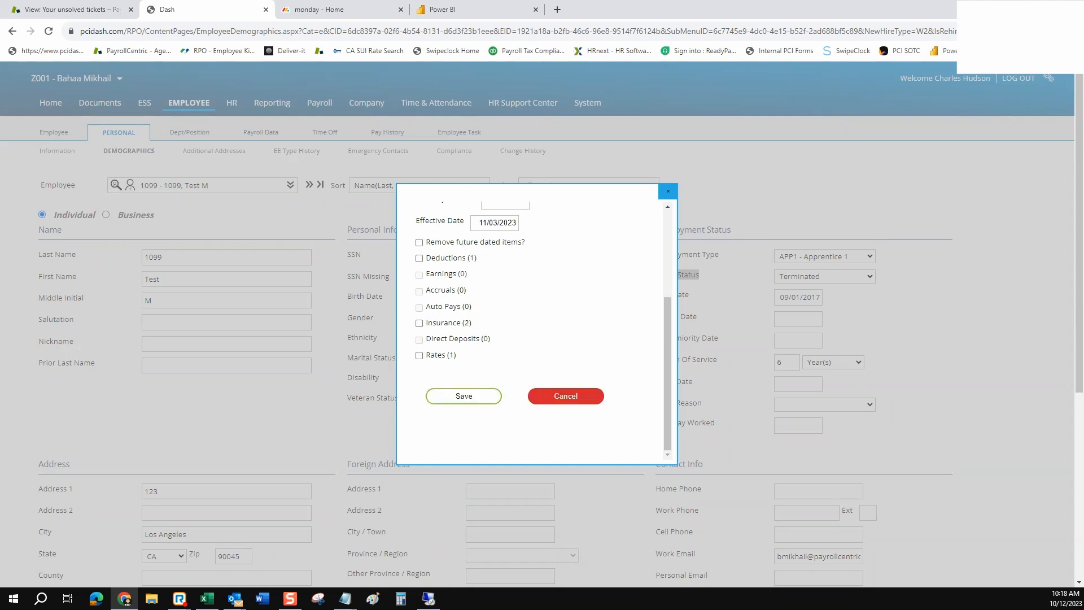
click(566, 396)
Cancel the Demographics edit so the employee stays Active, visit Manual Check, then return Home
scroll(897, 486, down, 5)
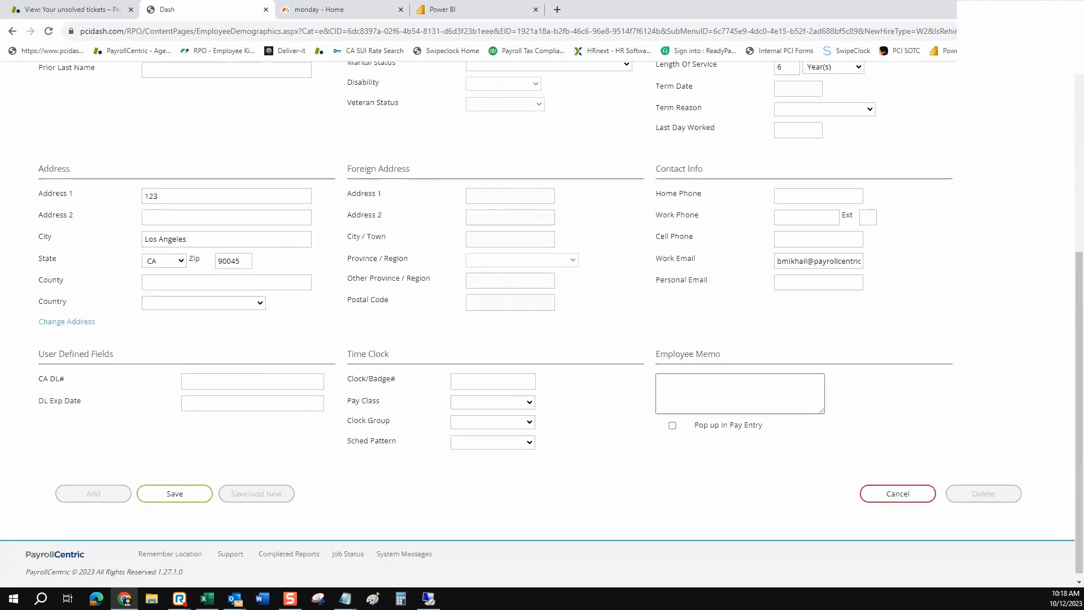
click(897, 486)
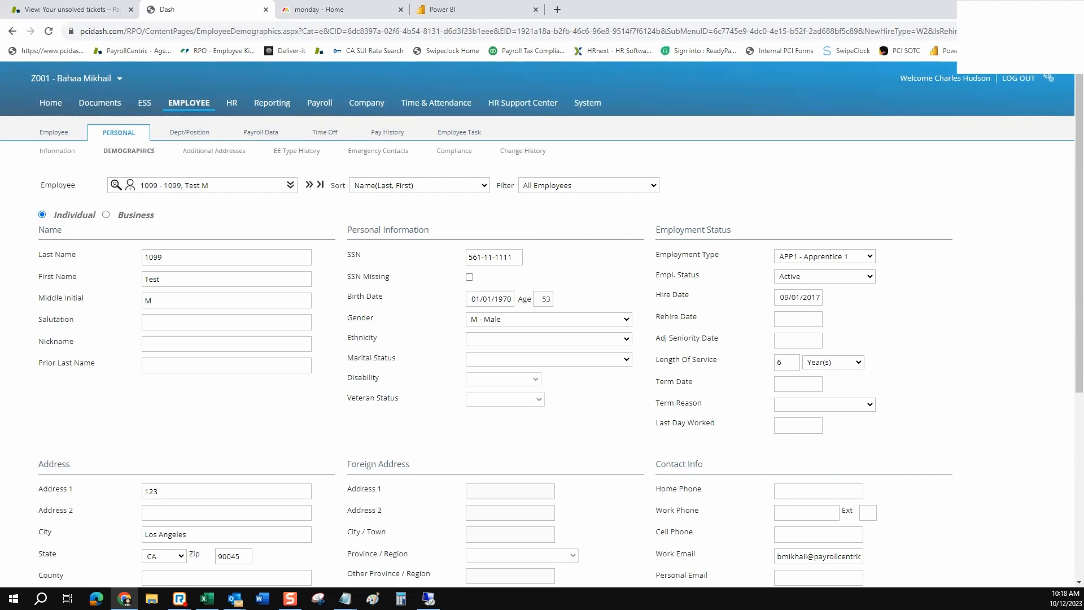
mouse_move(458, 132)
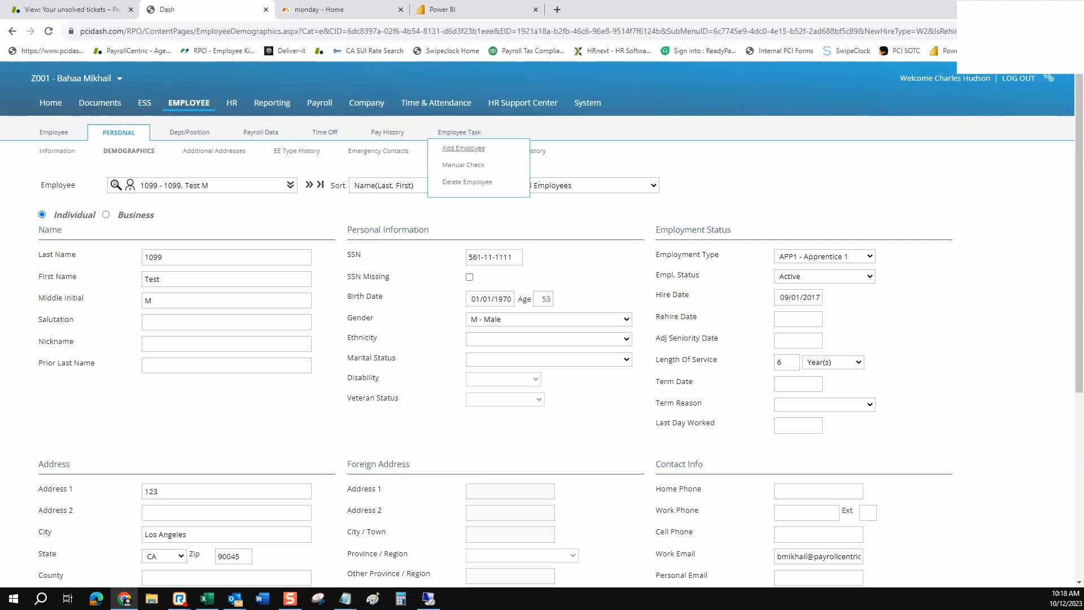
click(463, 165)
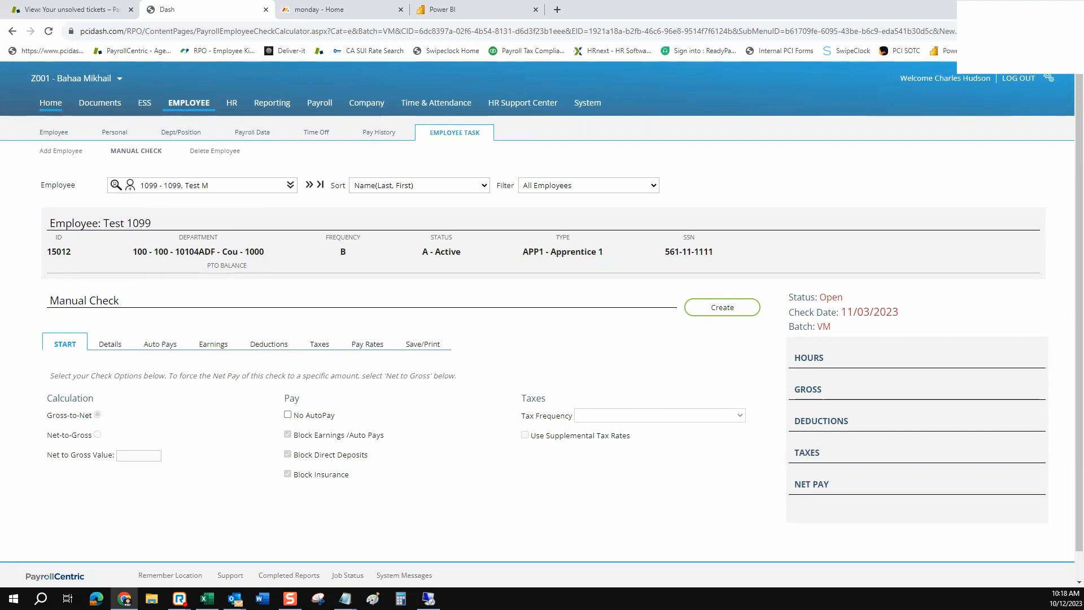
click(50, 102)
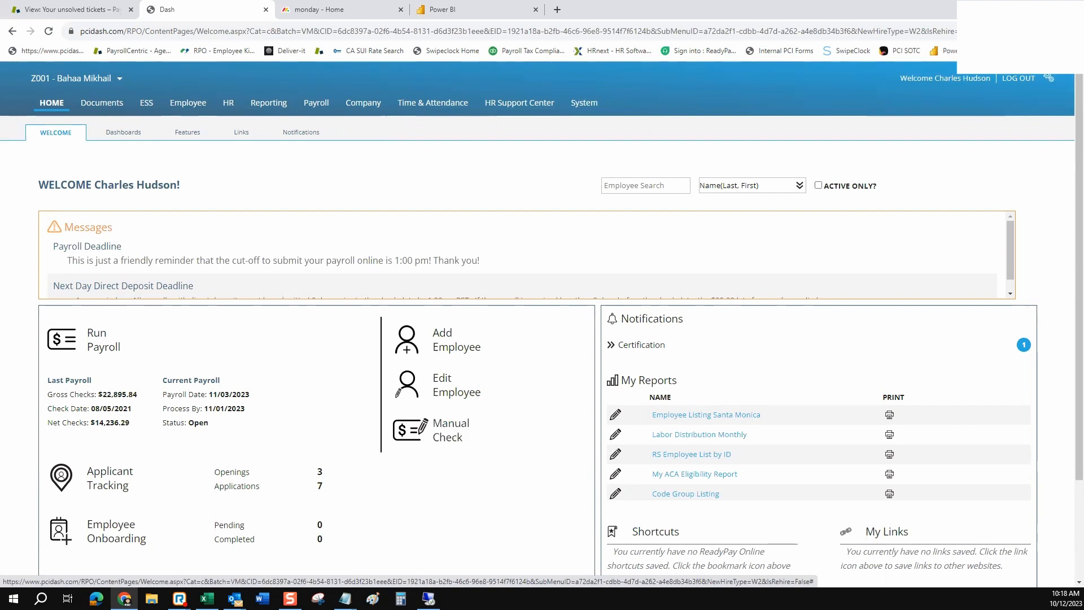
Create a manual check for the terminated part-time employee and open its Details earnings grid
click(450, 430)
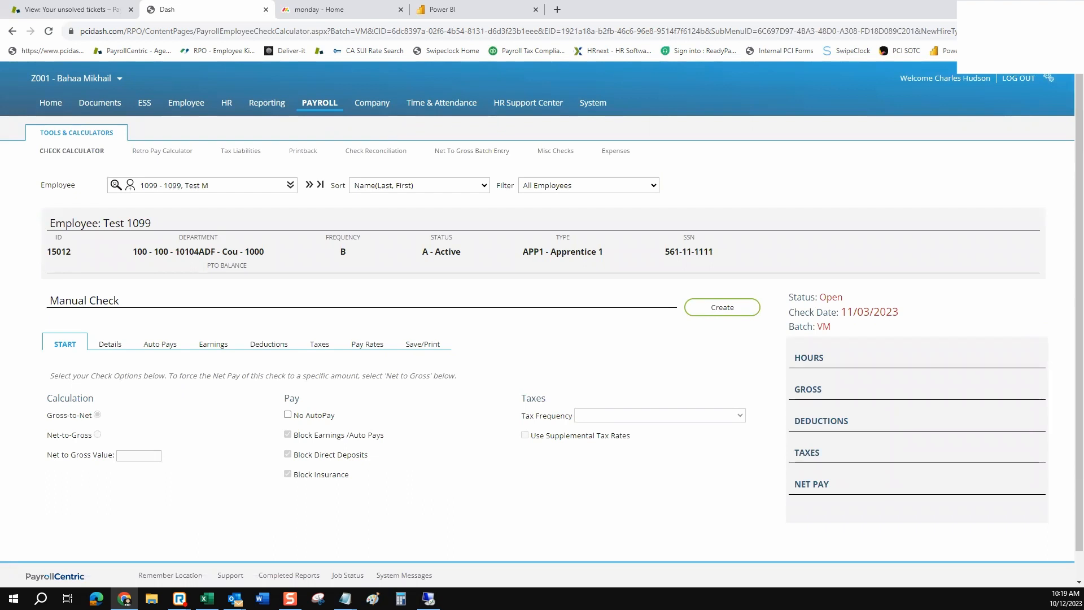
click(290, 185)
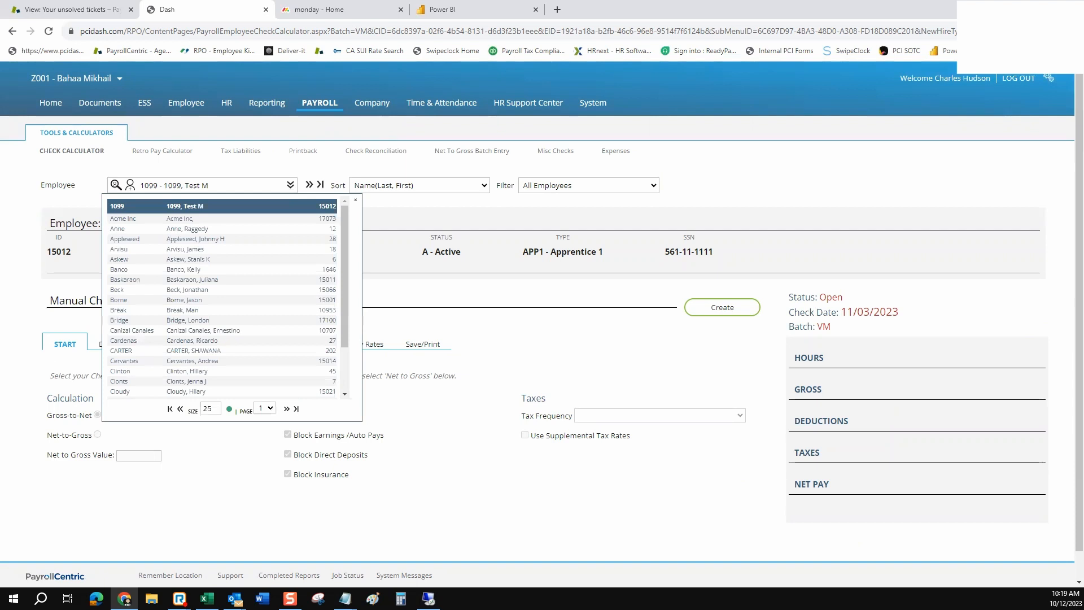
click(186, 229)
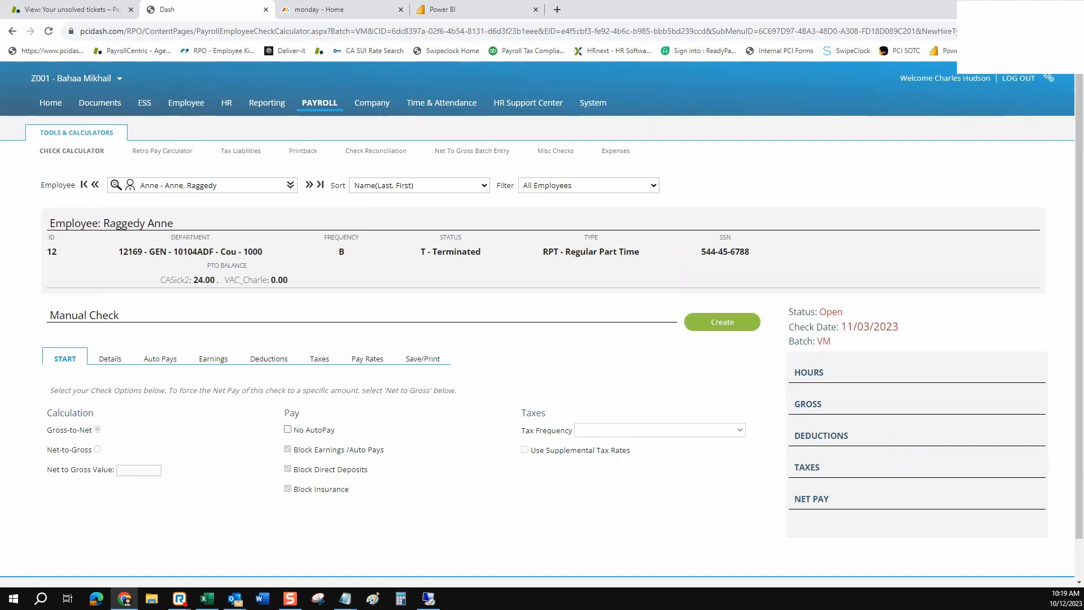
click(721, 322)
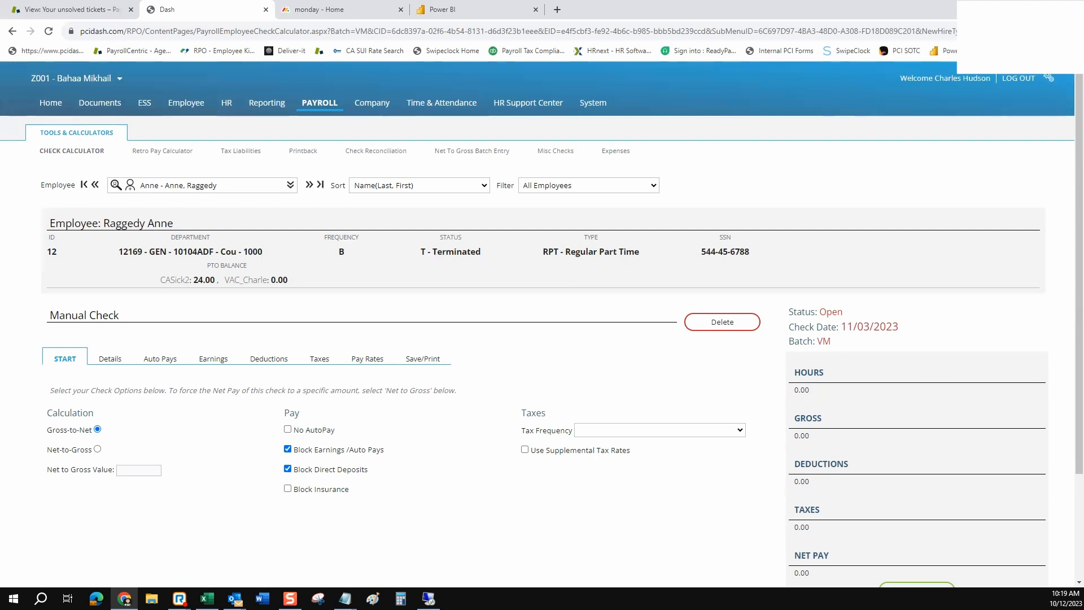
click(110, 359)
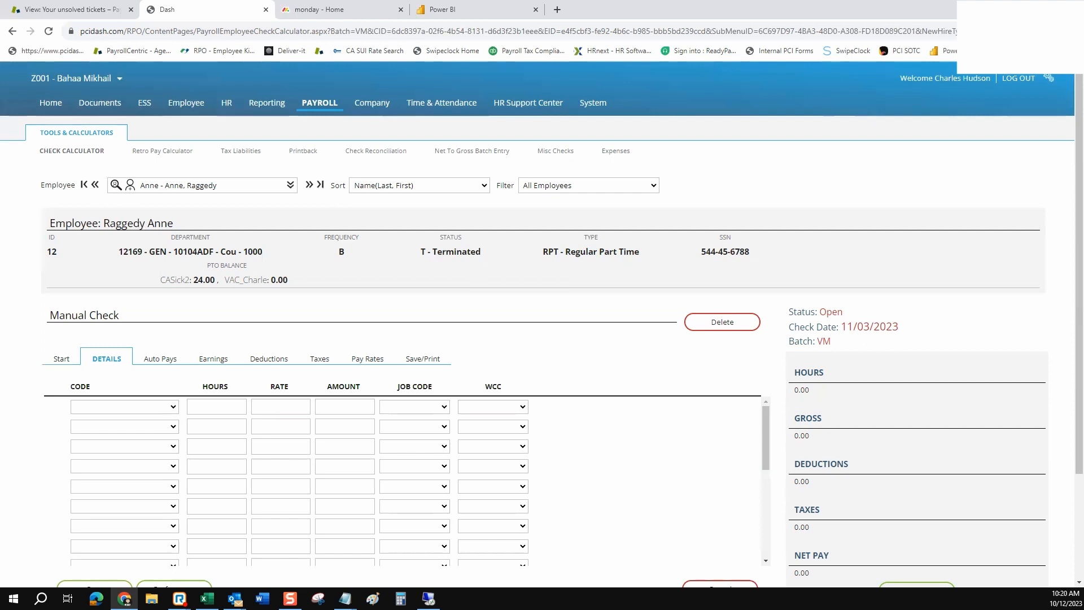
Add an EReg - Regular earnings line of 12.5 hours on the first row
click(131, 406)
scroll(141, 296, down, 4)
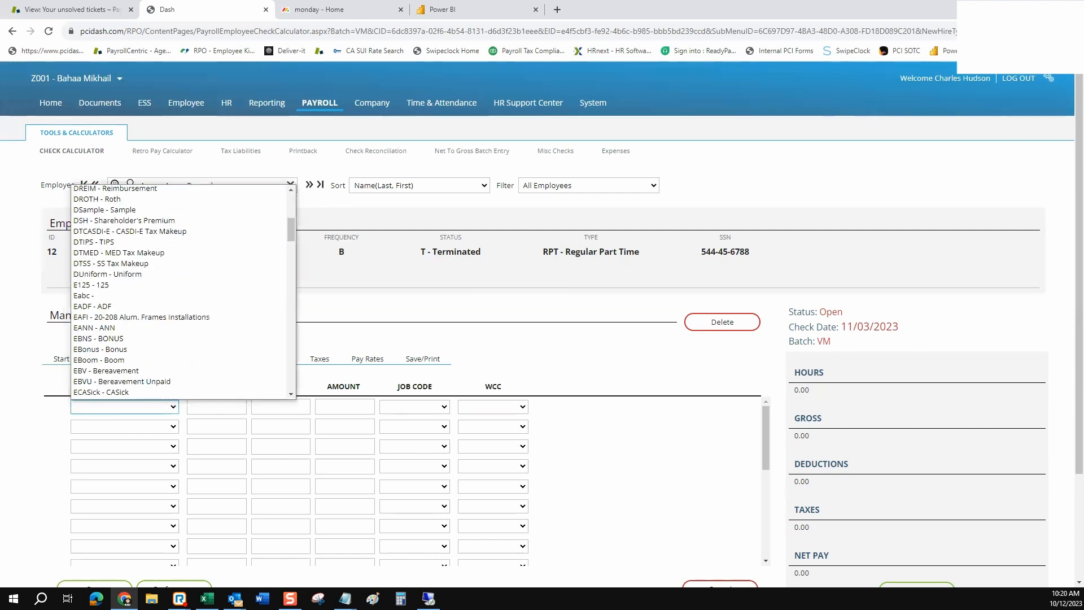
scroll(141, 304, down, 3)
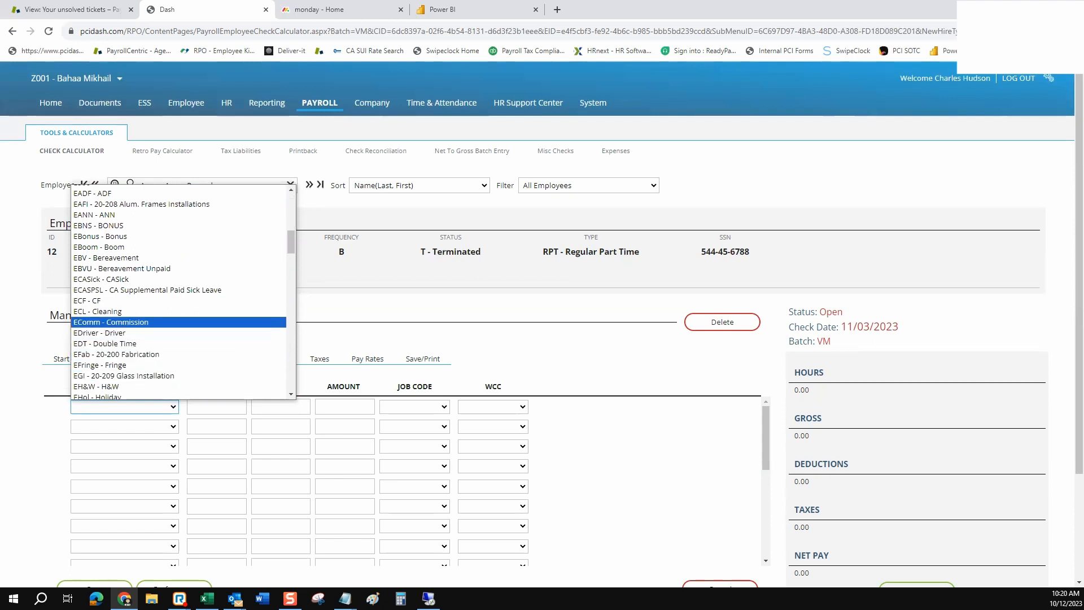
scroll(141, 319, down, 7)
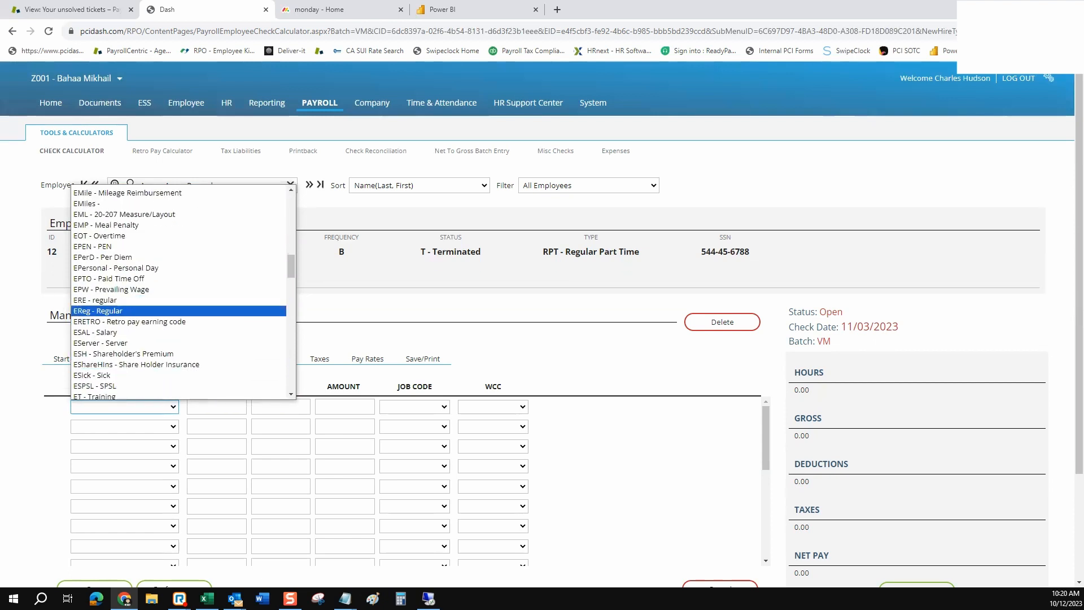
click(113, 310)
click(217, 406)
text(12.5)
key(Tab)
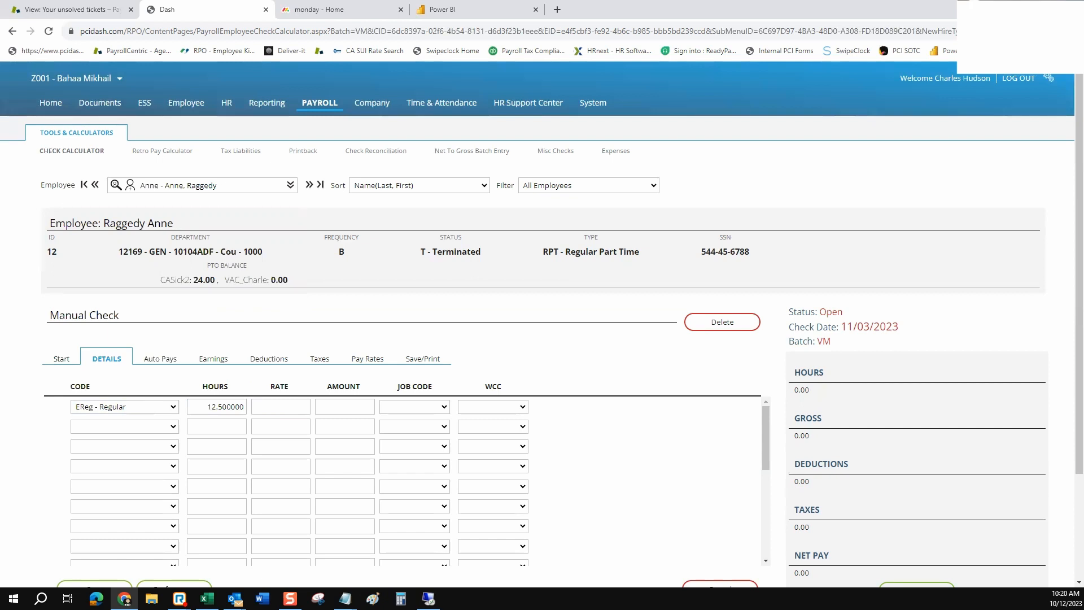
Save the check and highlight its totals: gross 162.50, taxes 13.89, net 148.61
scroll(542, 316, down, 1)
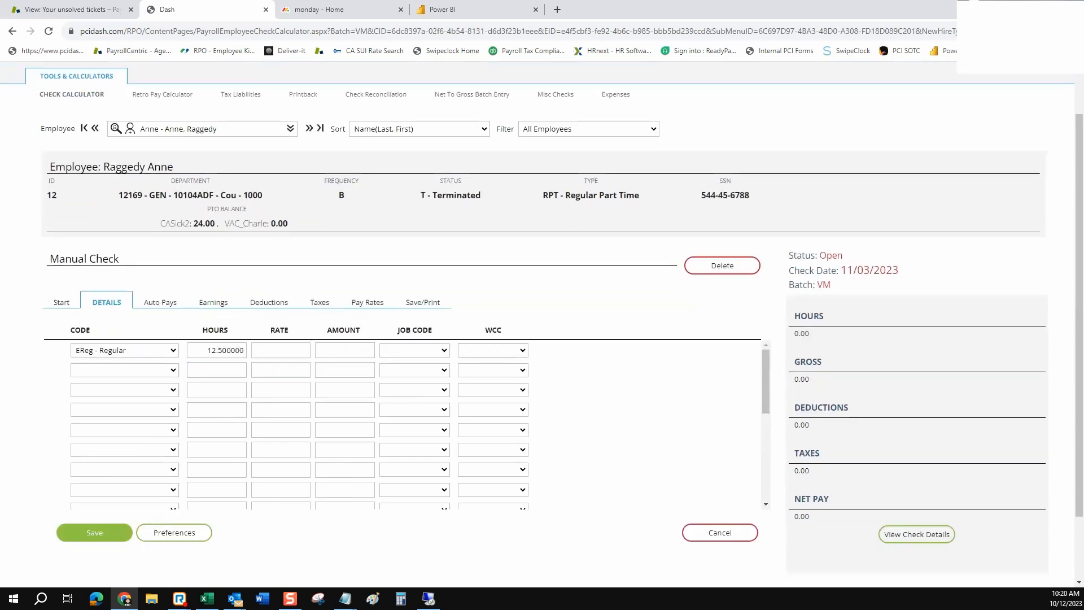
click(94, 532)
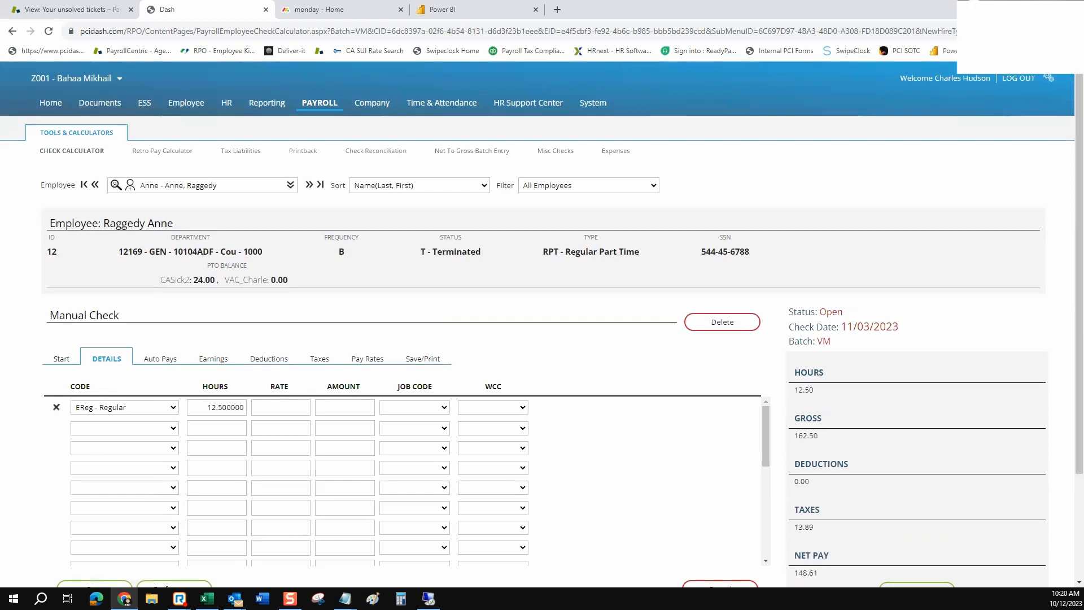
scroll(542, 325, down, 2)
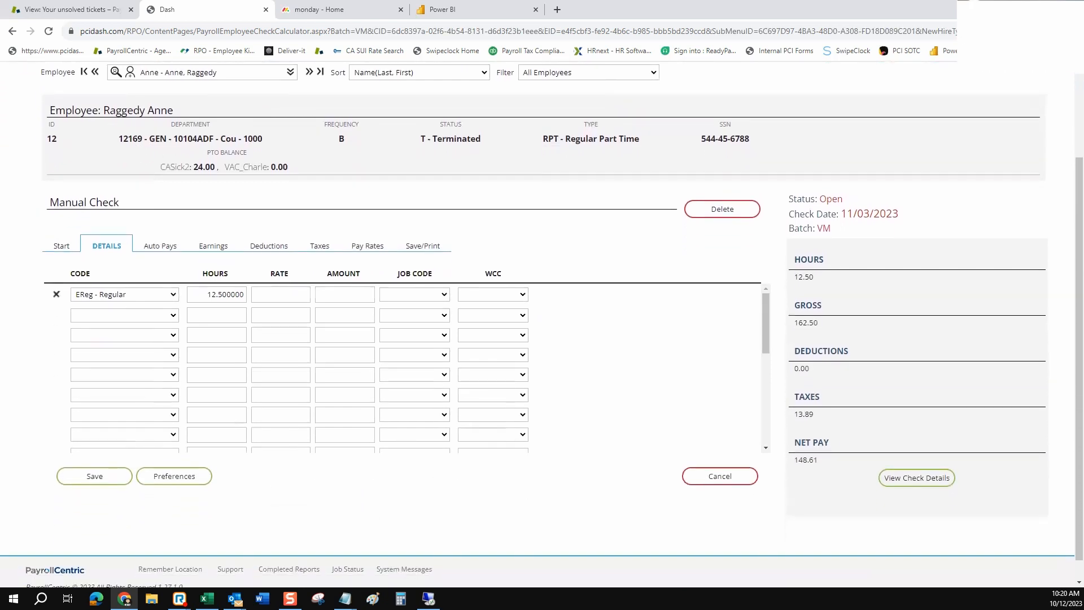
drag(793, 257, 830, 443)
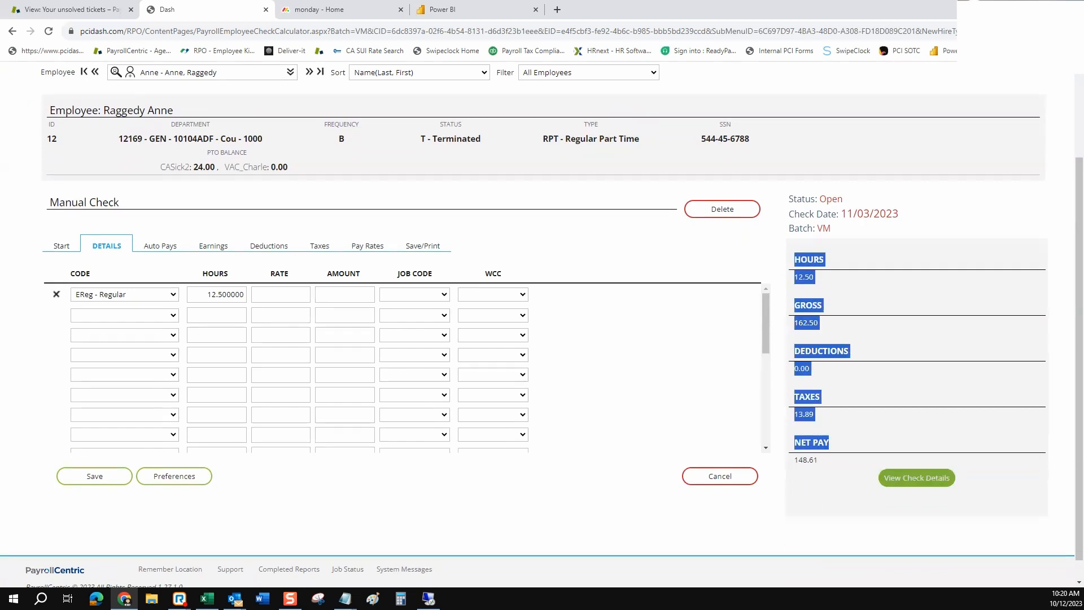
Review the Check Details breakdown of 162.50 gross and 13.89 taxes, then go to Deductions
click(916, 477)
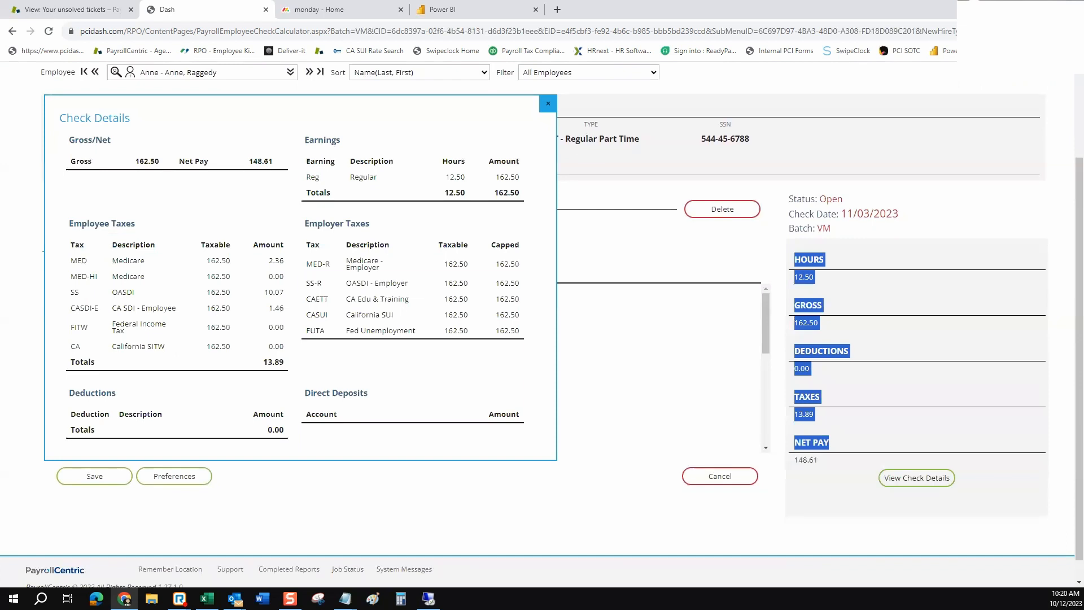
click(548, 103)
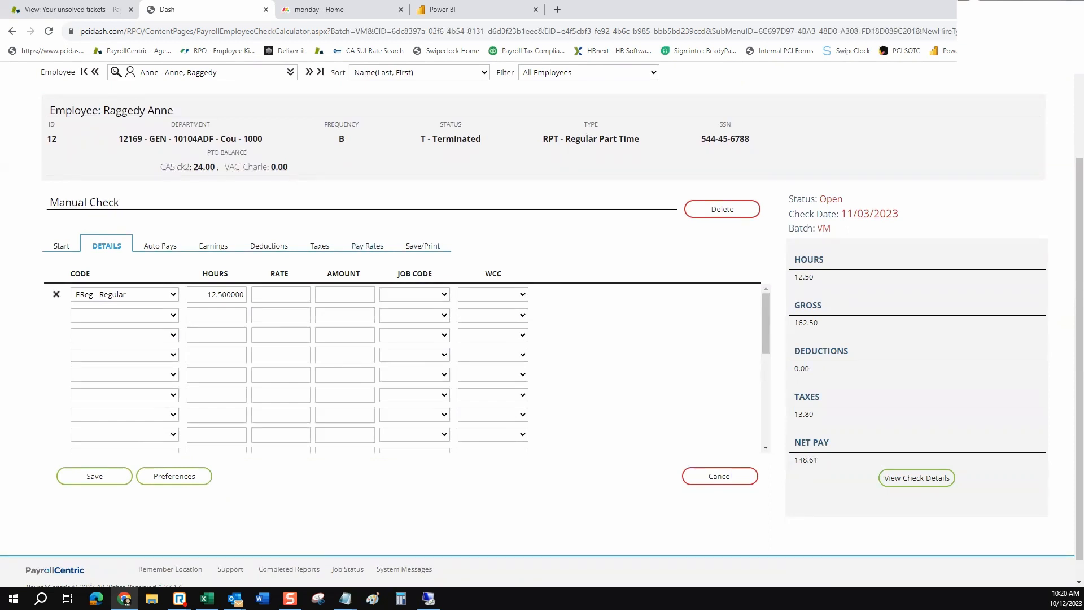
click(268, 245)
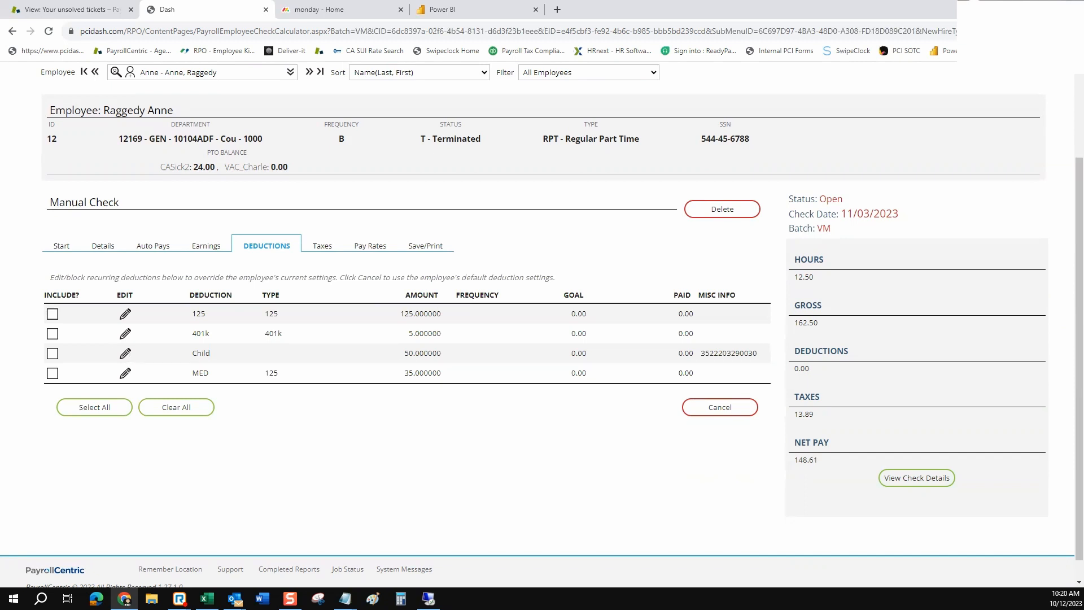
Include the Child, MED and 125 deductions, showing deductions 85.00 and taxes 10.91
click(53, 353)
click(53, 373)
click(52, 314)
drag(815, 369, 794, 368)
drag(815, 415, 793, 414)
Block FITW withholding, leaving CA SDI and California SITW for a 10.91 taxes total
click(322, 245)
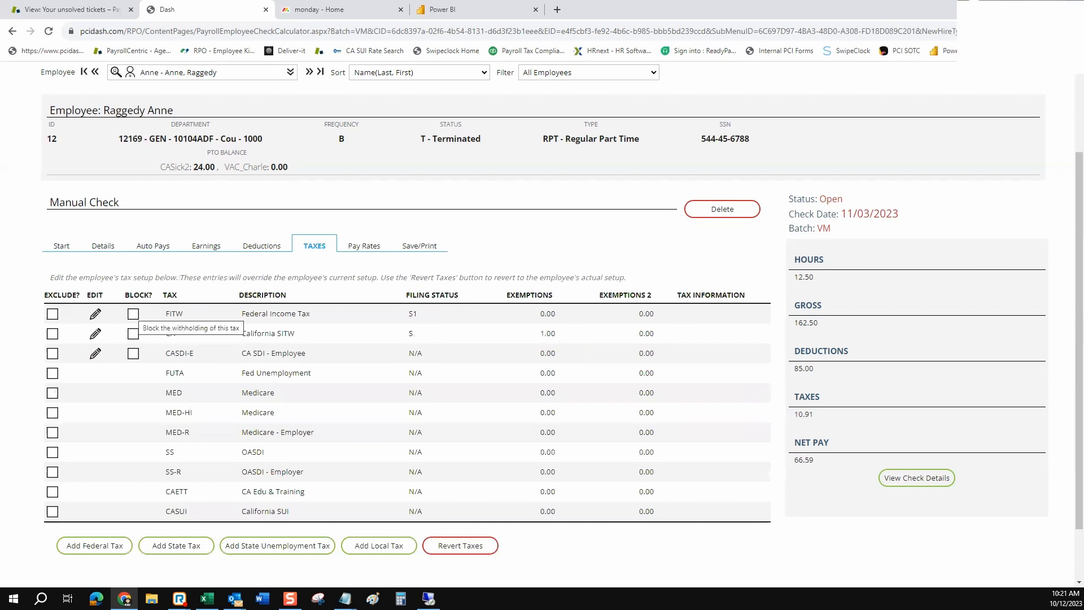
click(133, 314)
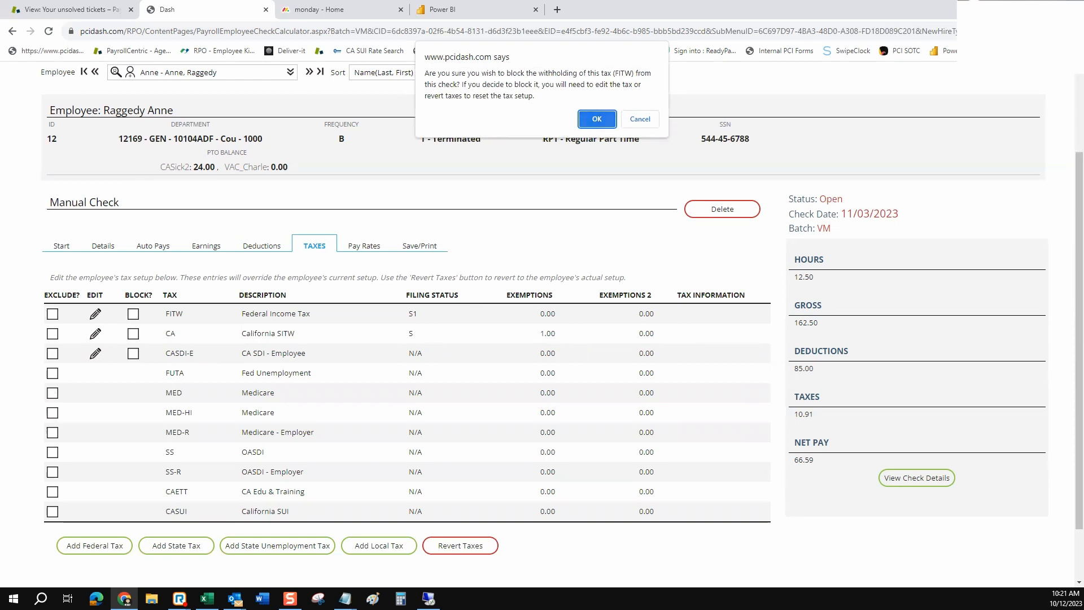
key(Return)
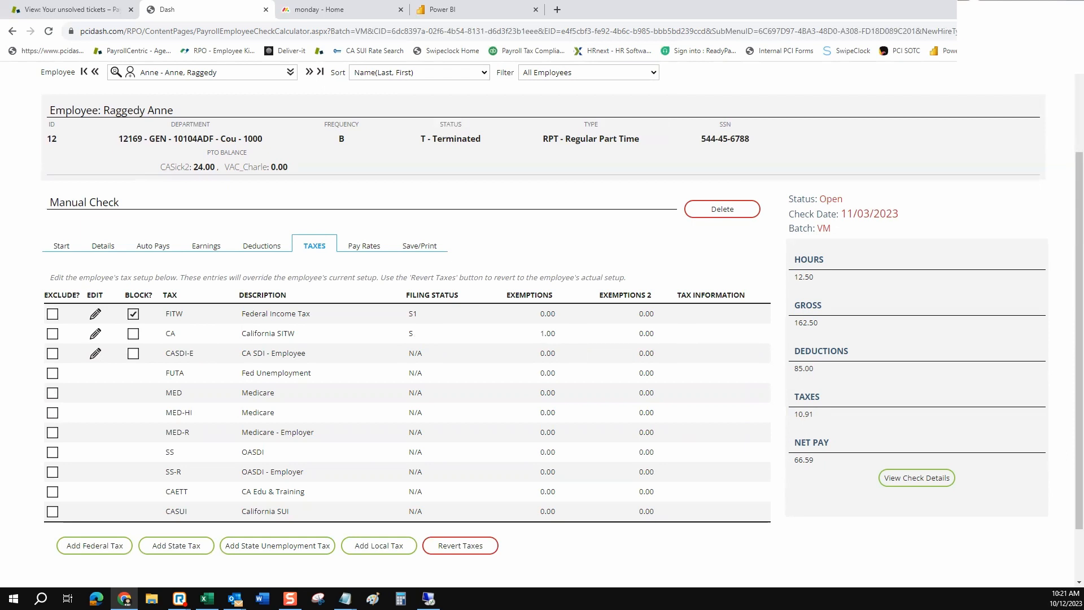
drag(307, 353, 241, 352)
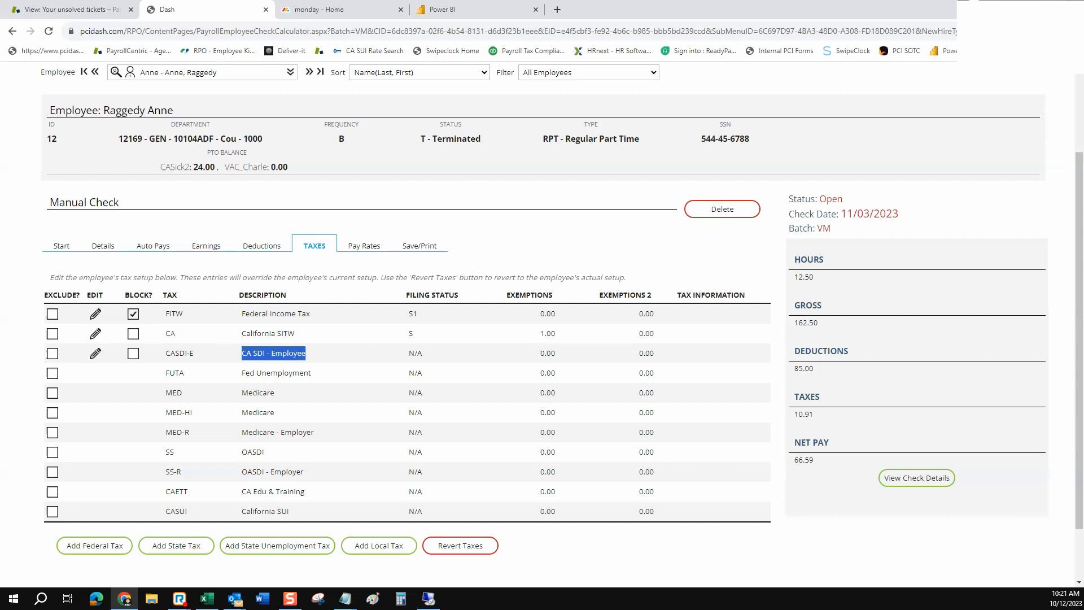
drag(294, 333, 246, 333)
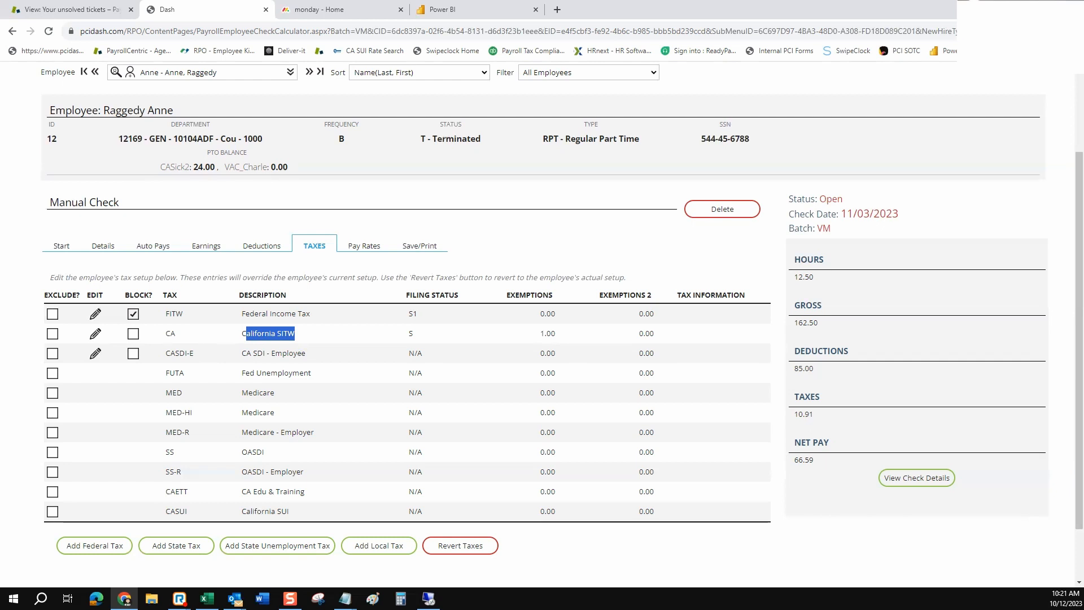
drag(815, 414, 794, 413)
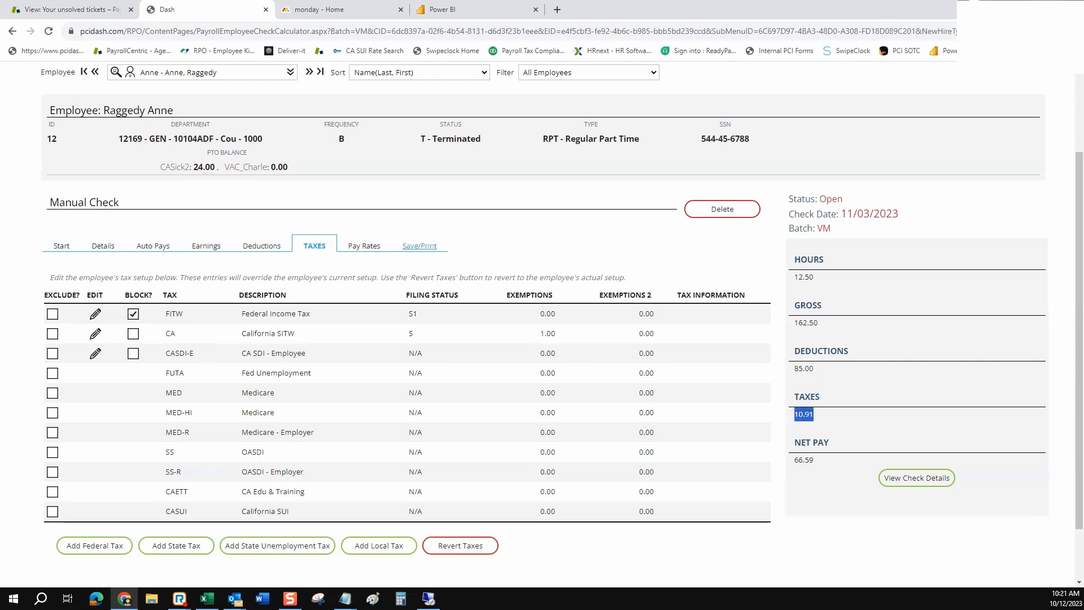
click(420, 246)
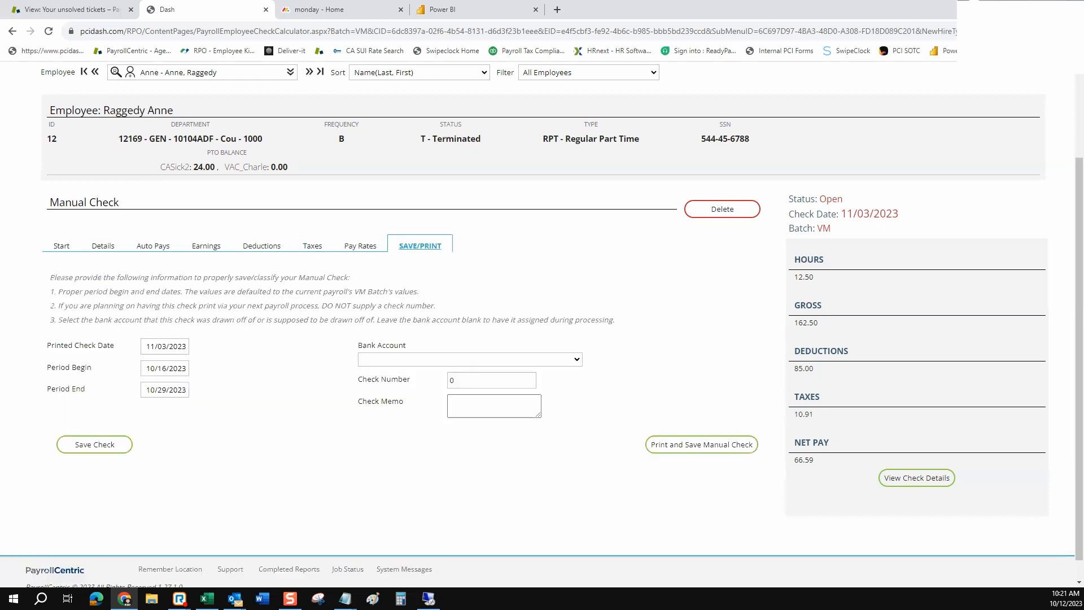
Set the printed check date to 10/13/2023 and pay period 10/01/2023 to 10/13/2023
click(164, 346)
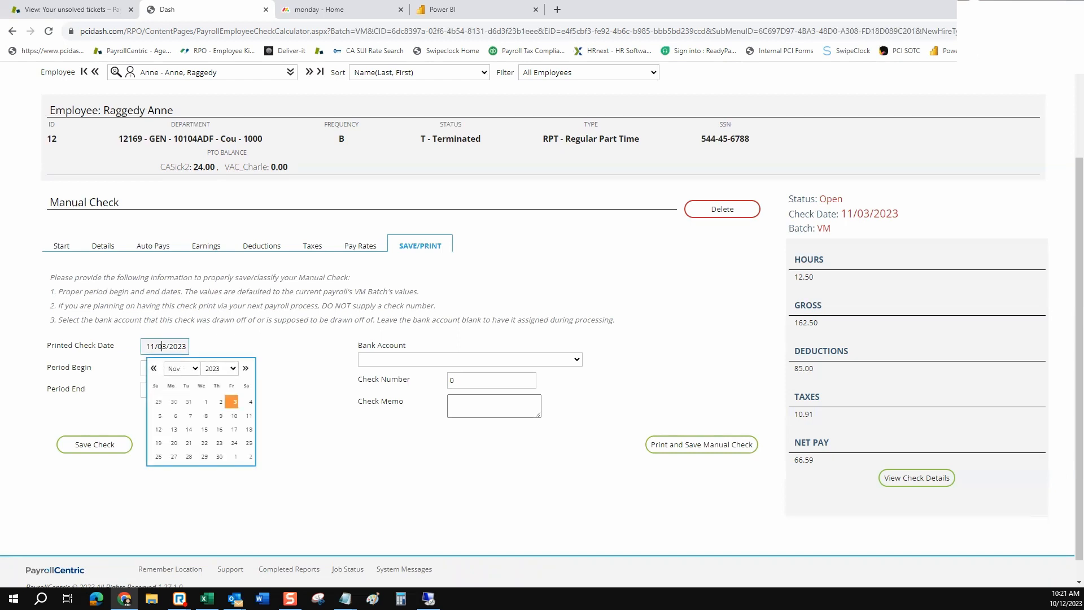
click(154, 368)
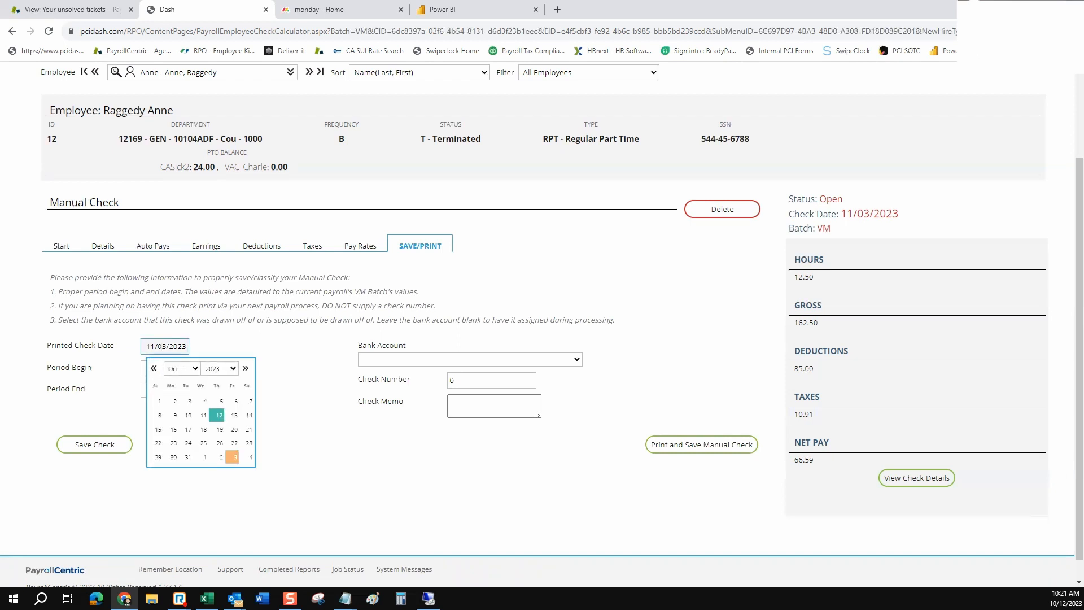
click(234, 414)
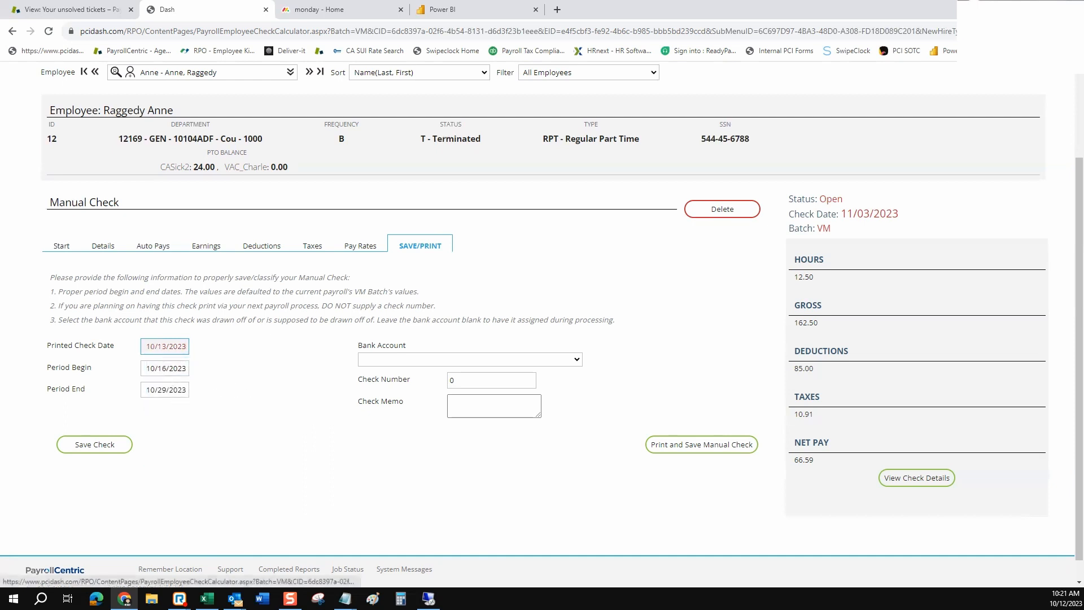
click(160, 368)
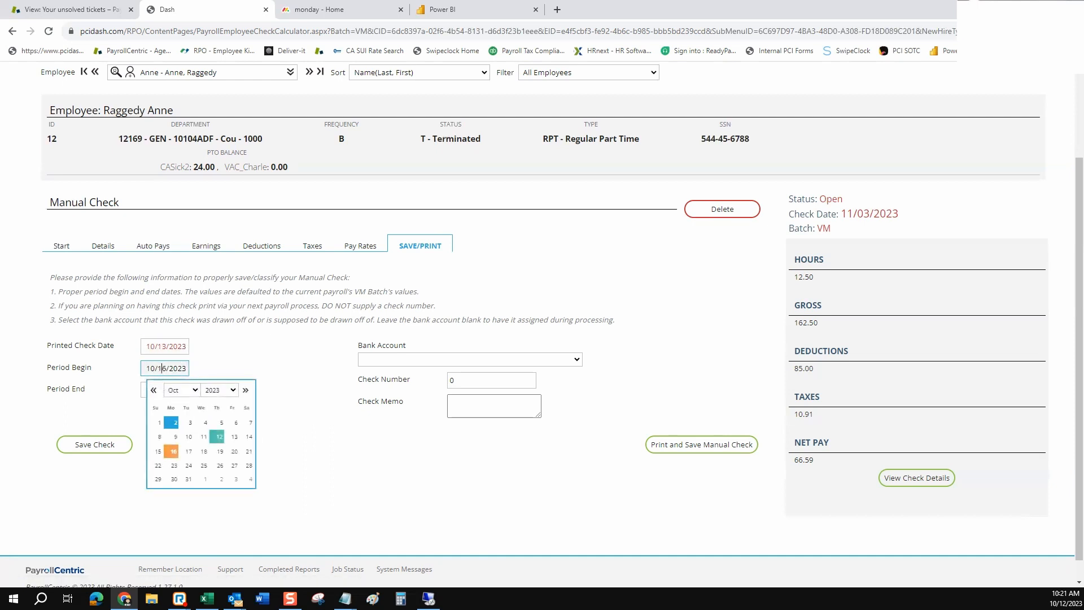
click(156, 422)
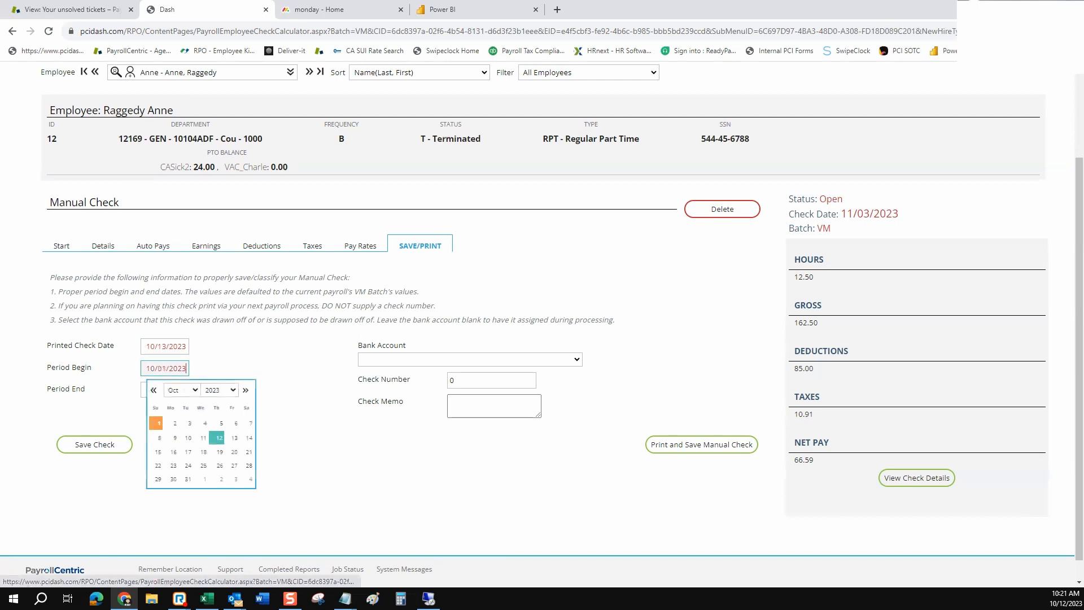
click(176, 390)
click(234, 458)
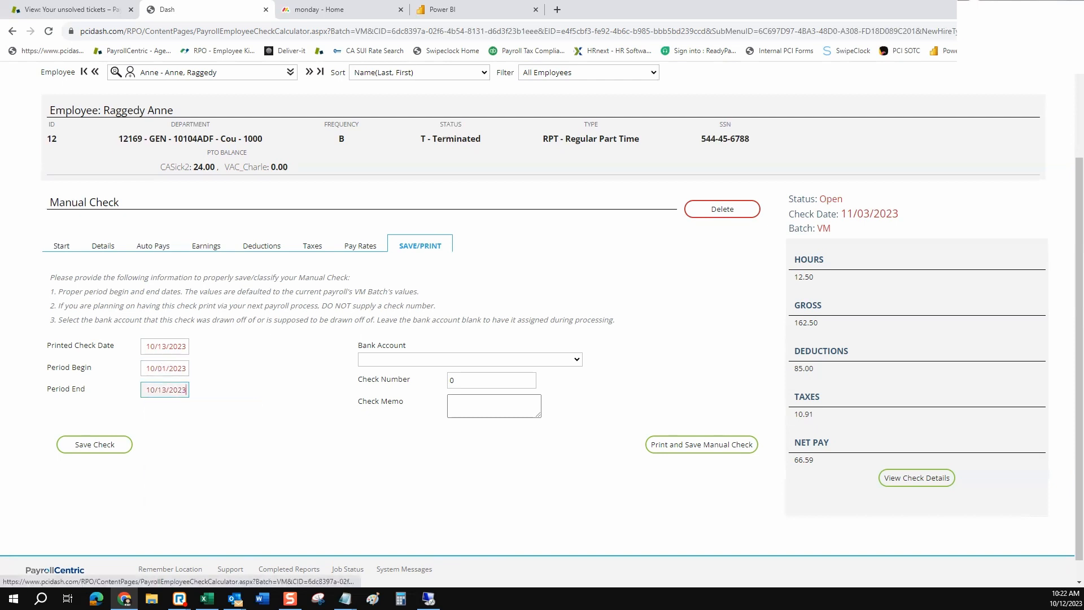
Draw the check on the Primary Account with check number 999
click(470, 360)
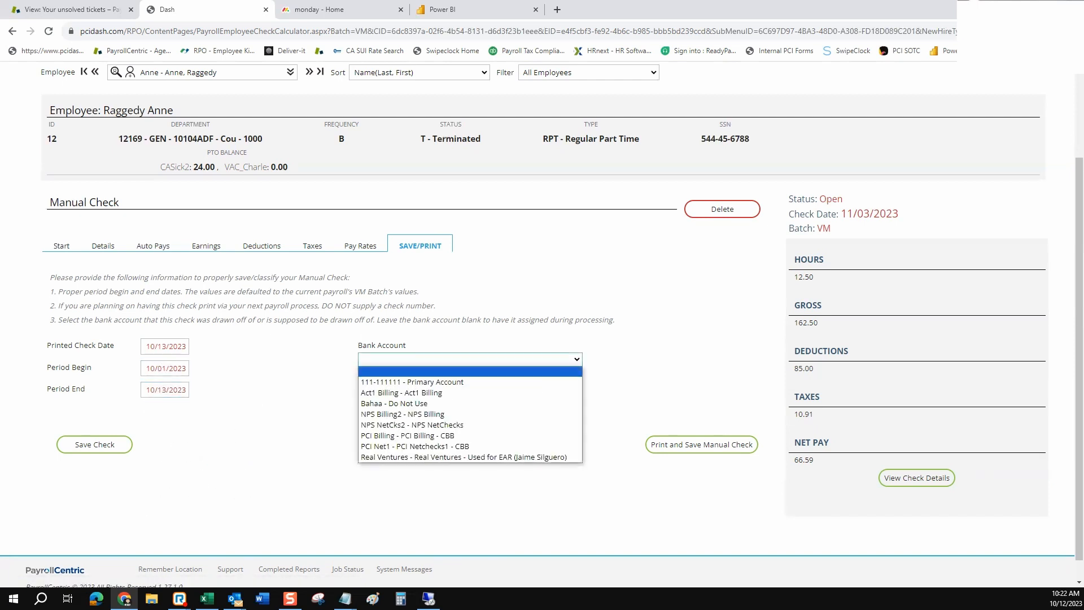
click(469, 382)
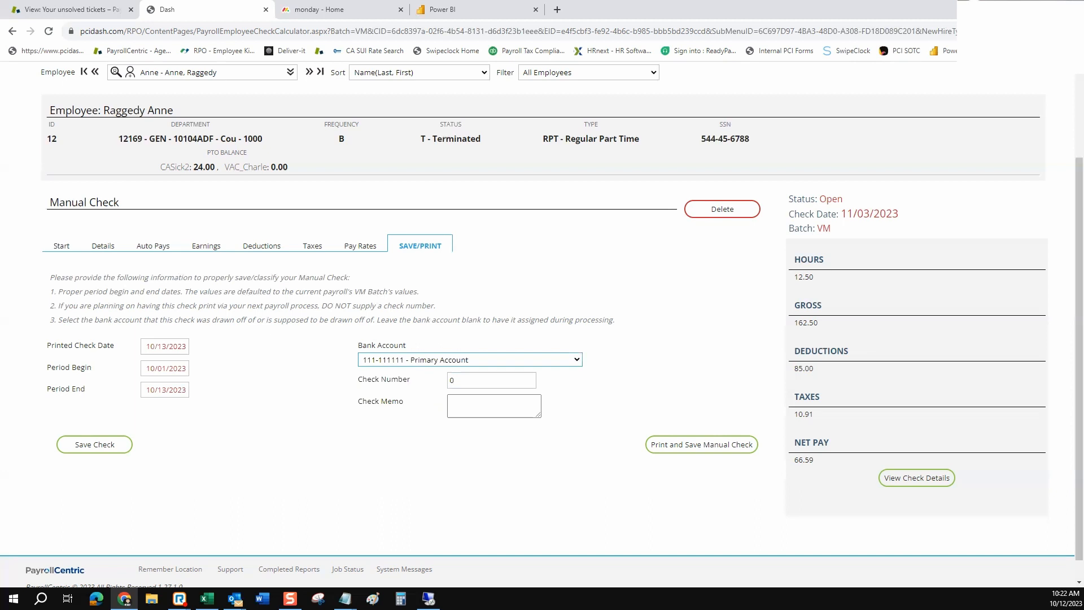
click(488, 380)
double_click(474, 381)
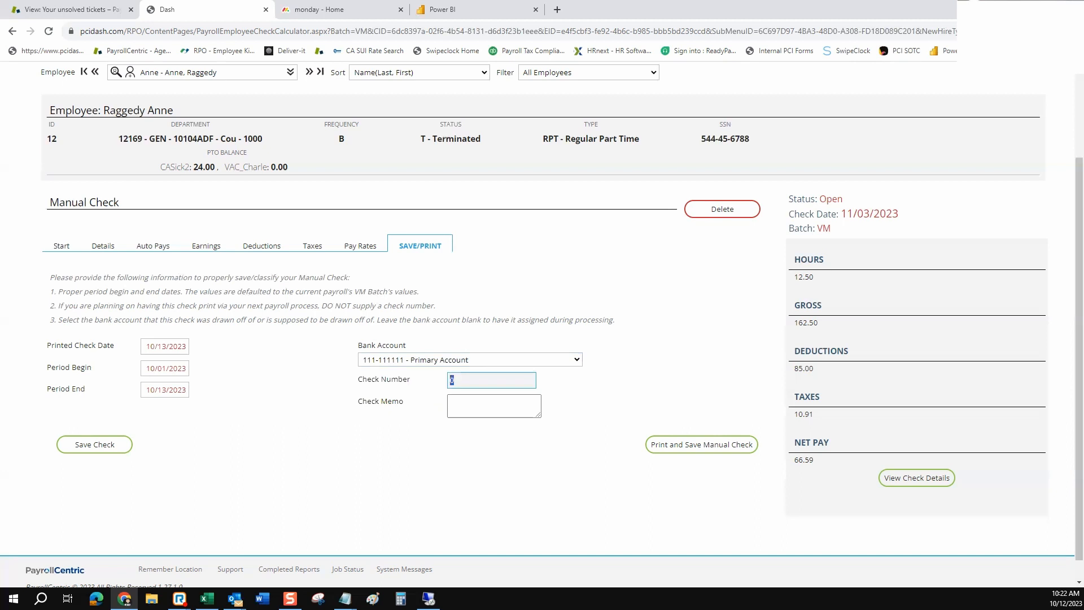
text(999)
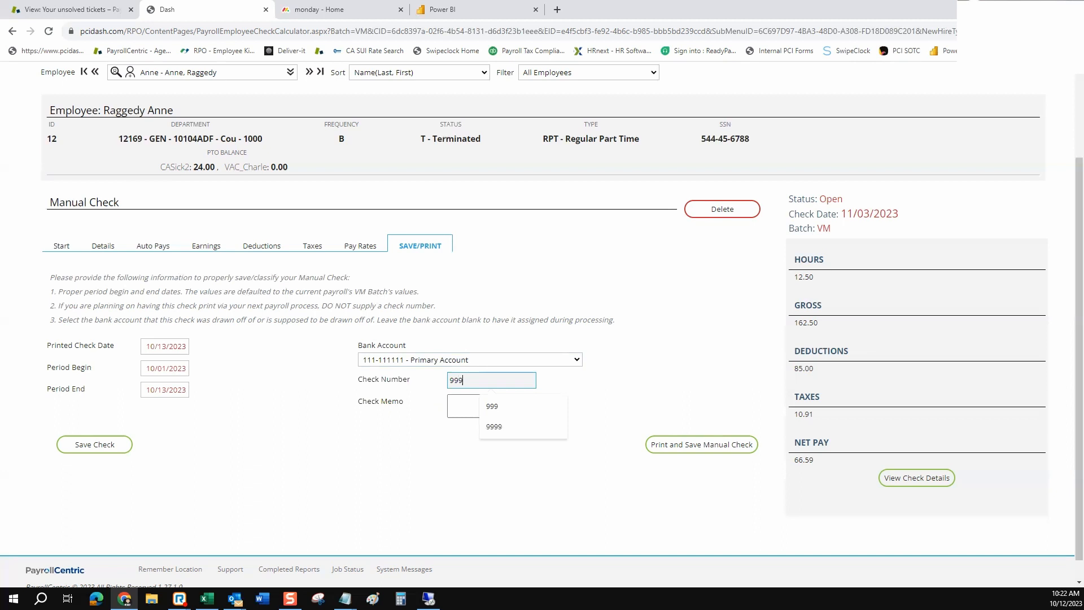
key(Tab)
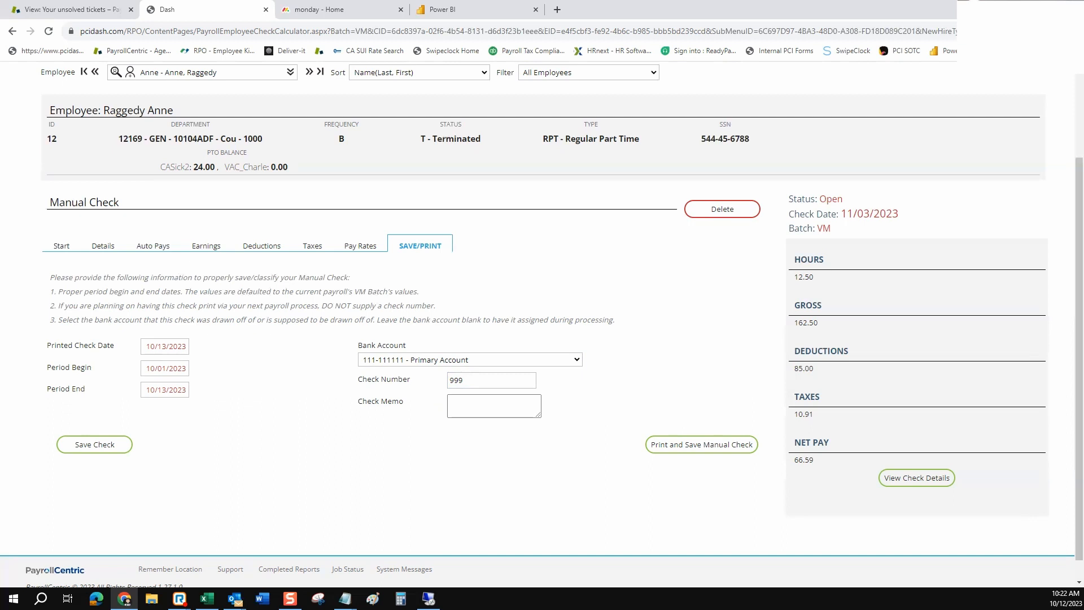
Enter 'Retro Pay' as the check memo, replacing an initial 'Bonus'
click(491, 406)
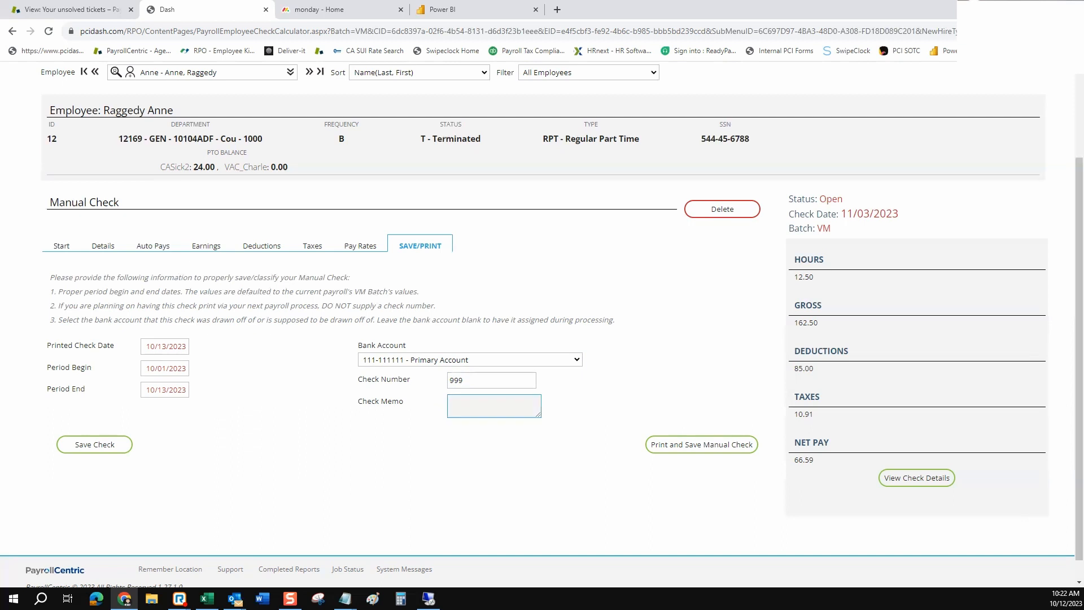
text(Bonus)
key(Tab)
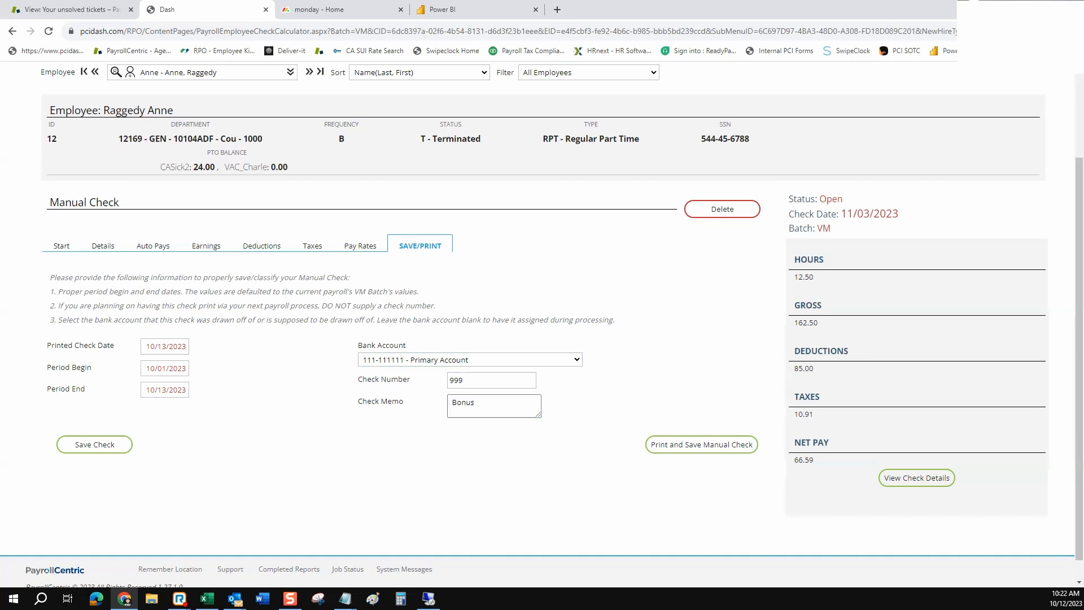
double_click(463, 403)
text(Retro Pay)
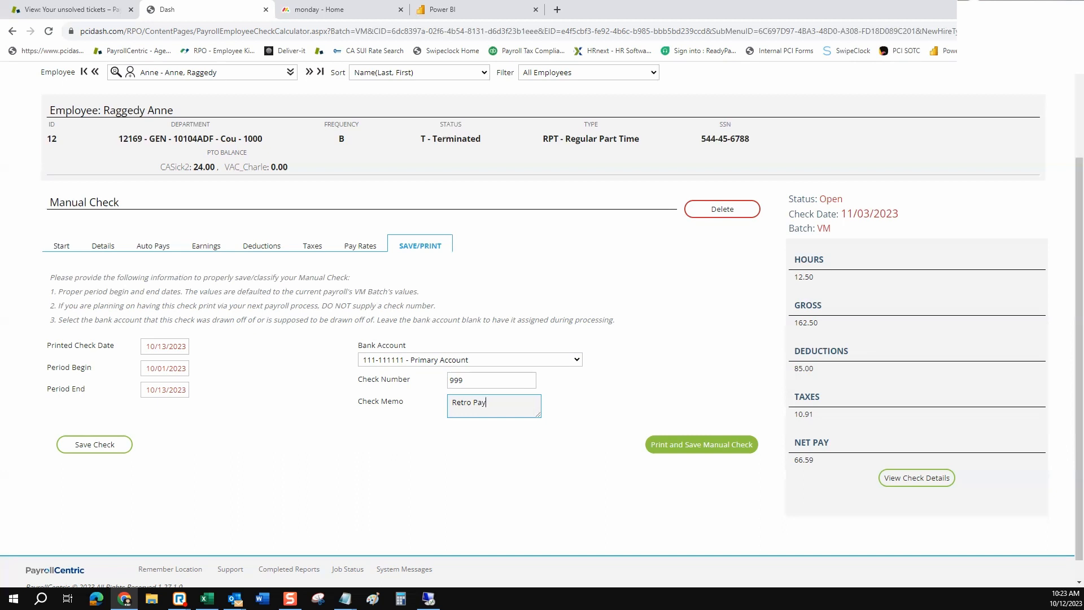
Print and save the manual check, confirming it commits to payroll processing
click(701, 444)
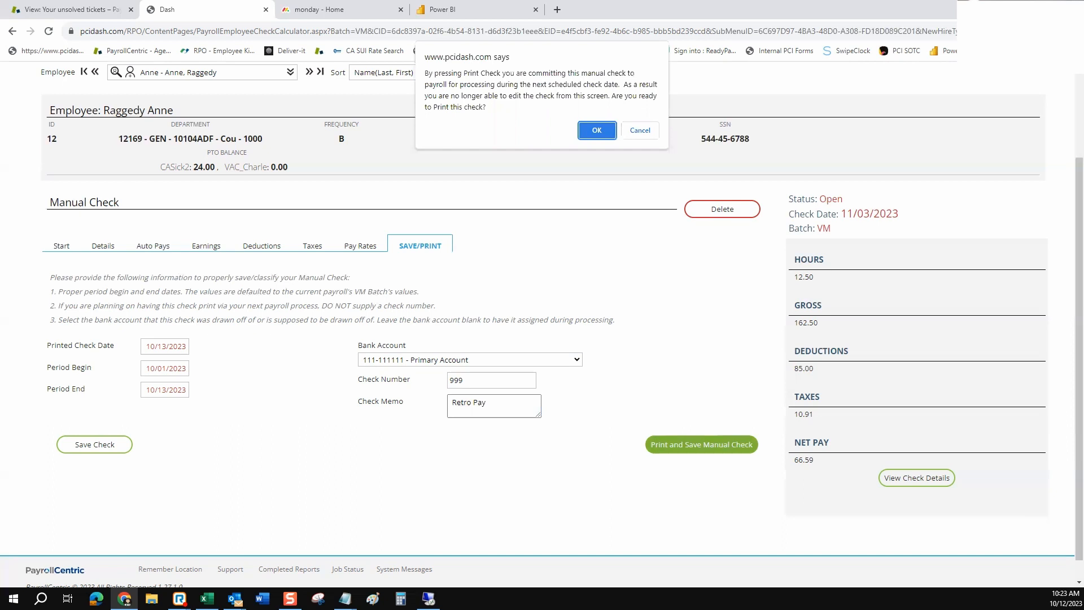
click(596, 130)
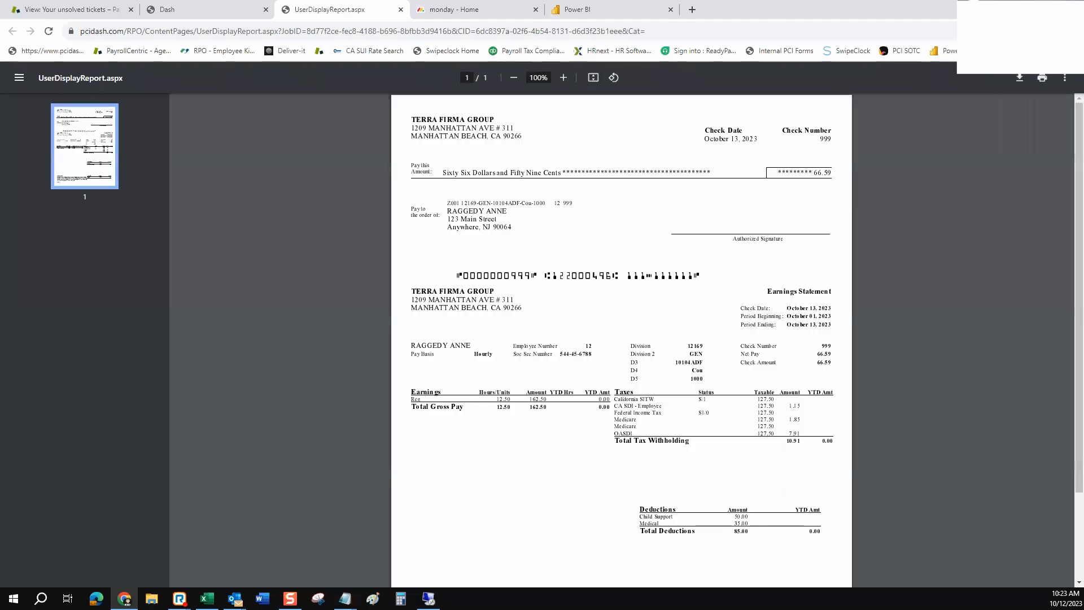
Zoom the PDF to 125% and review the text of check 999 for 66.59
click(562, 77)
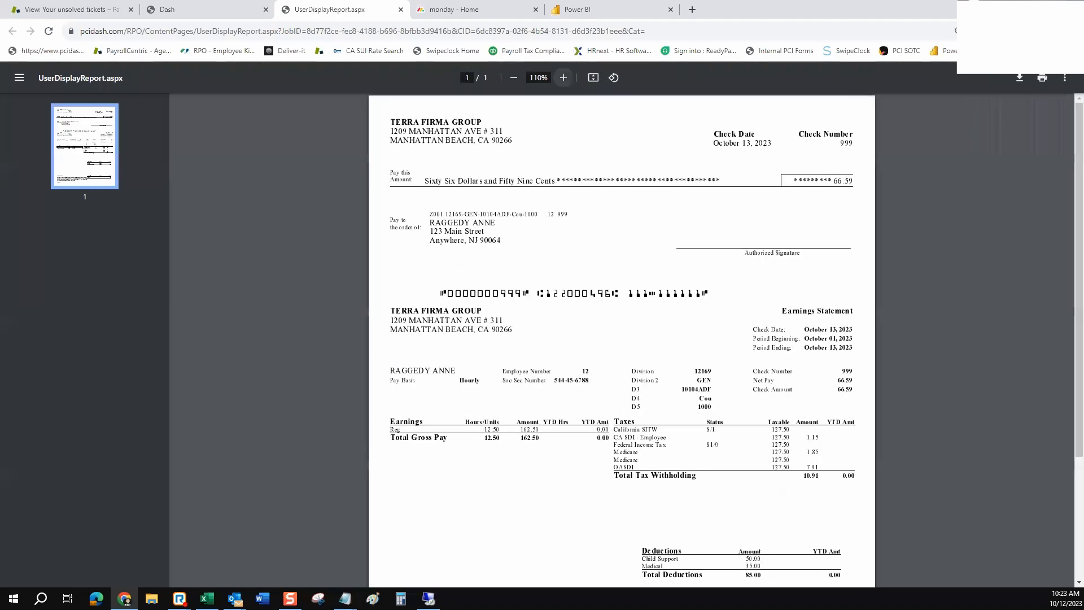
click(562, 77)
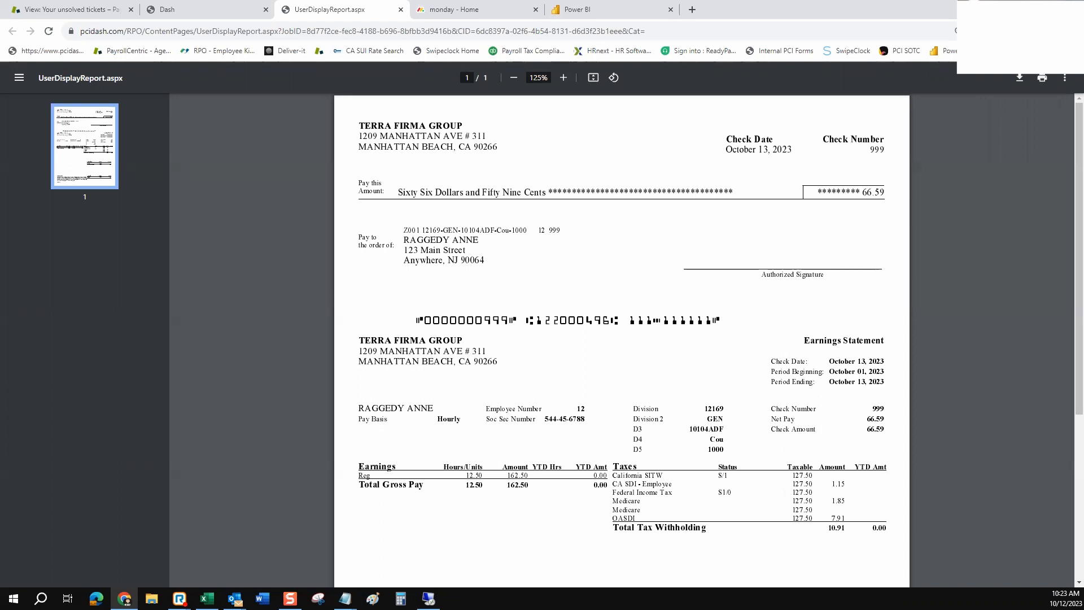
drag(359, 126, 720, 322)
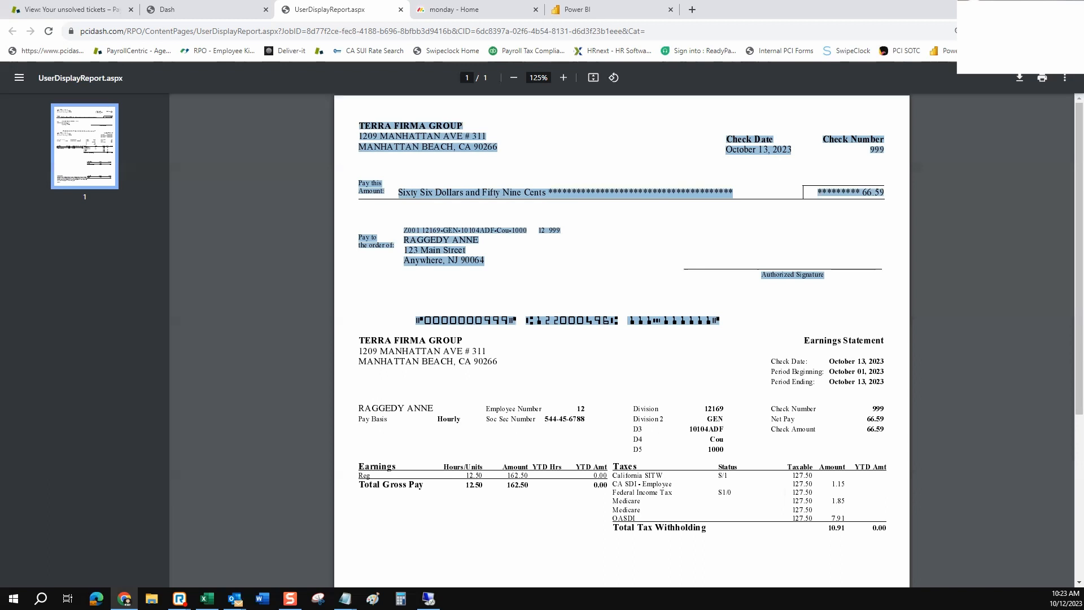
click(734, 322)
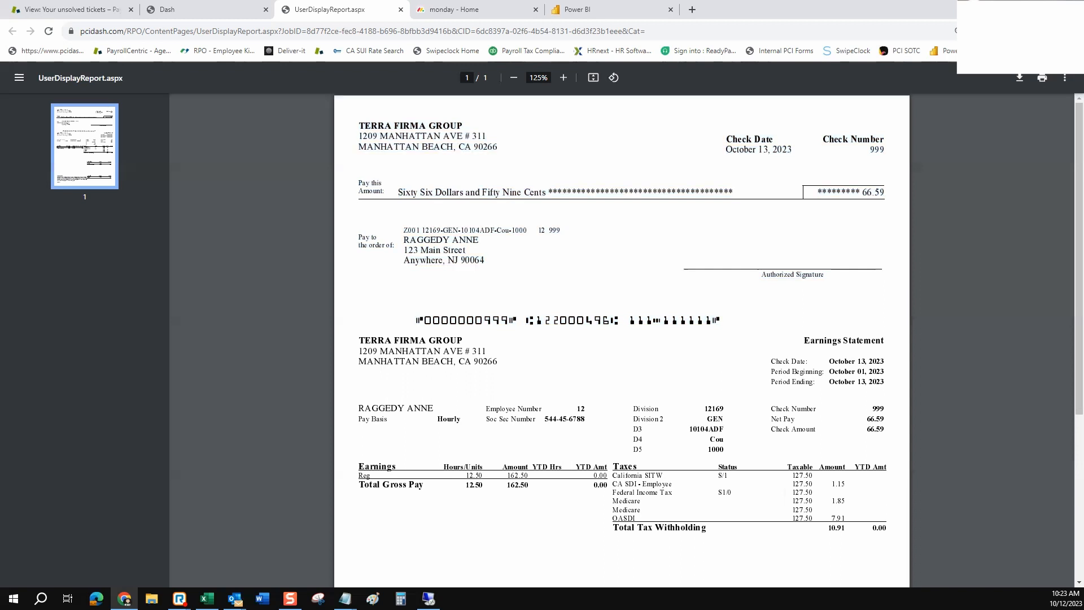
Review the earnings statement details below the check, then return to the Dash tab
scroll(621, 339, down, 1)
drag(359, 284, 738, 412)
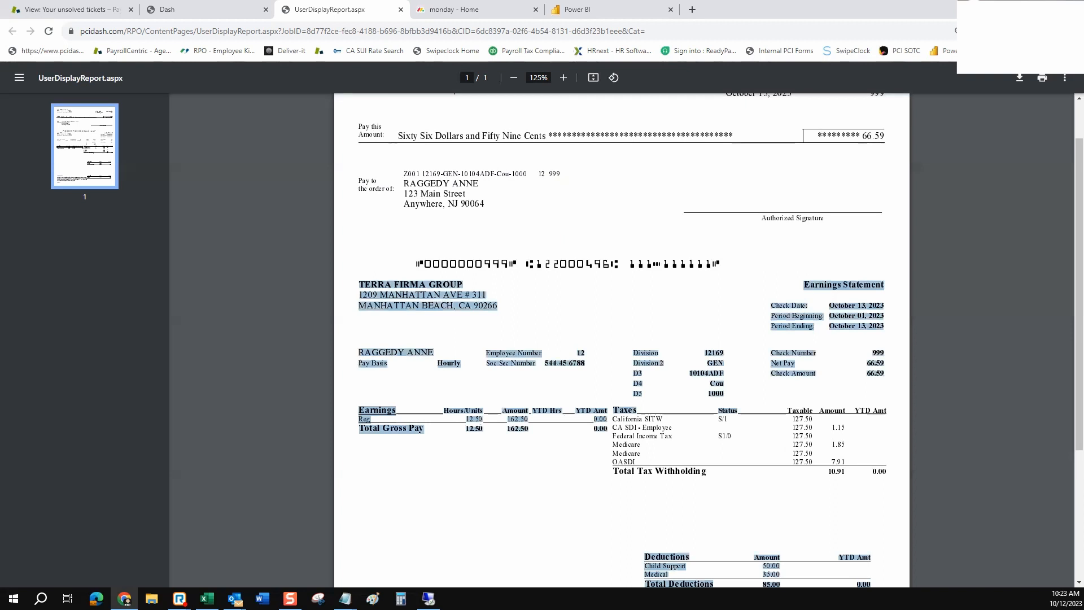
scroll(620, 339, down, 2)
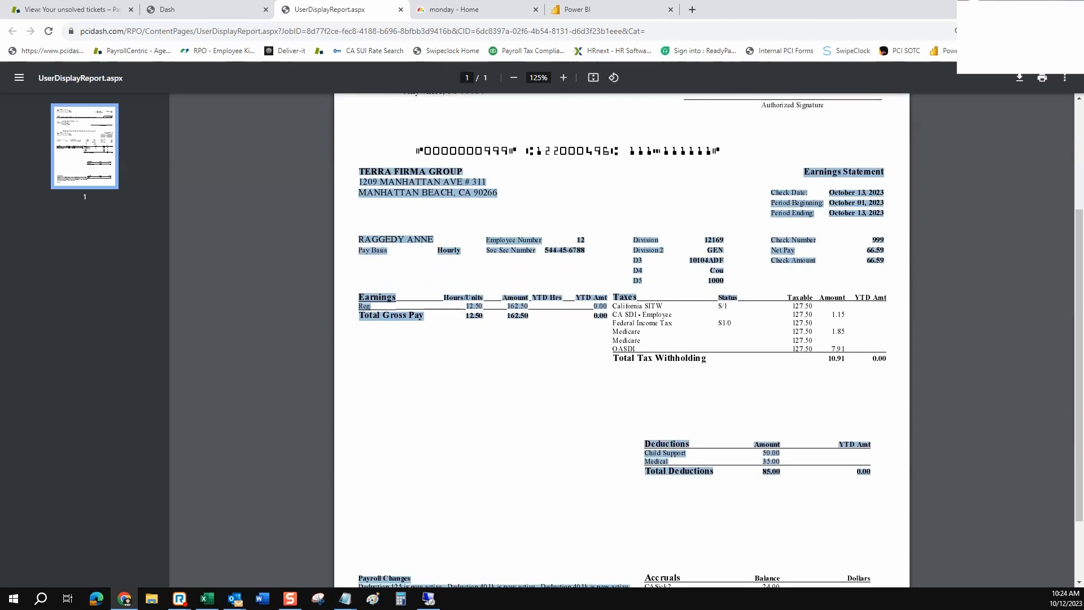
scroll(621, 339, up, 3)
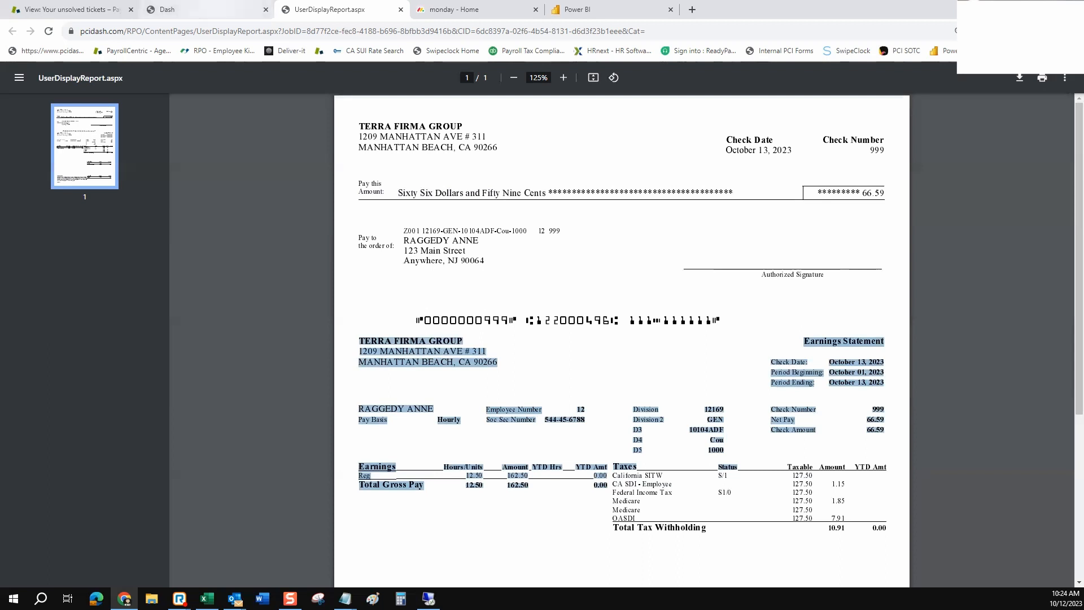
click(199, 9)
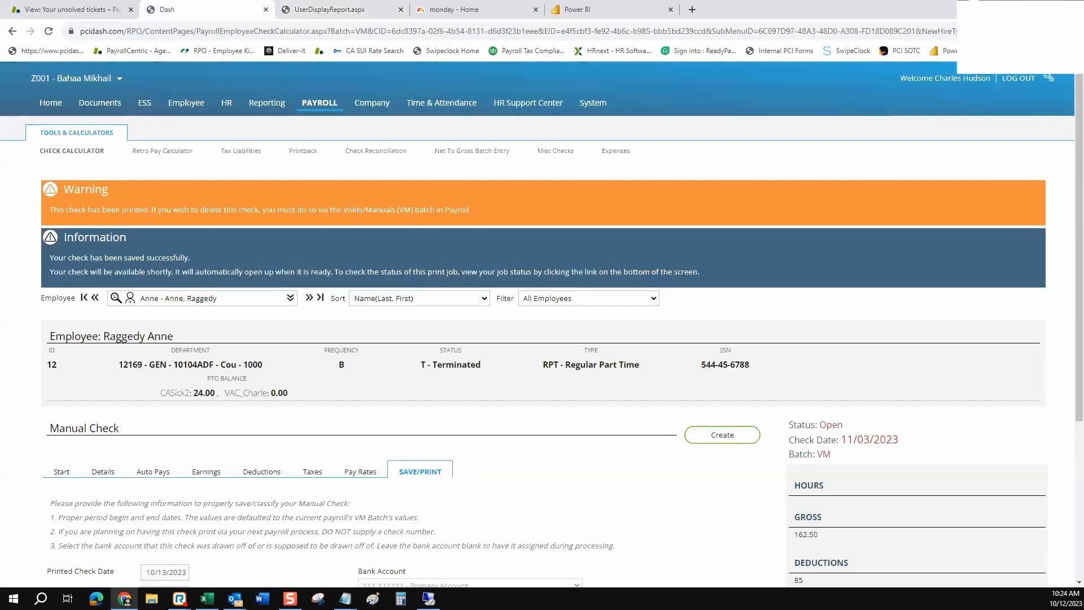
Look for the new manual check under Reporting's My Completed Reports, then open the Employee search list
click(267, 103)
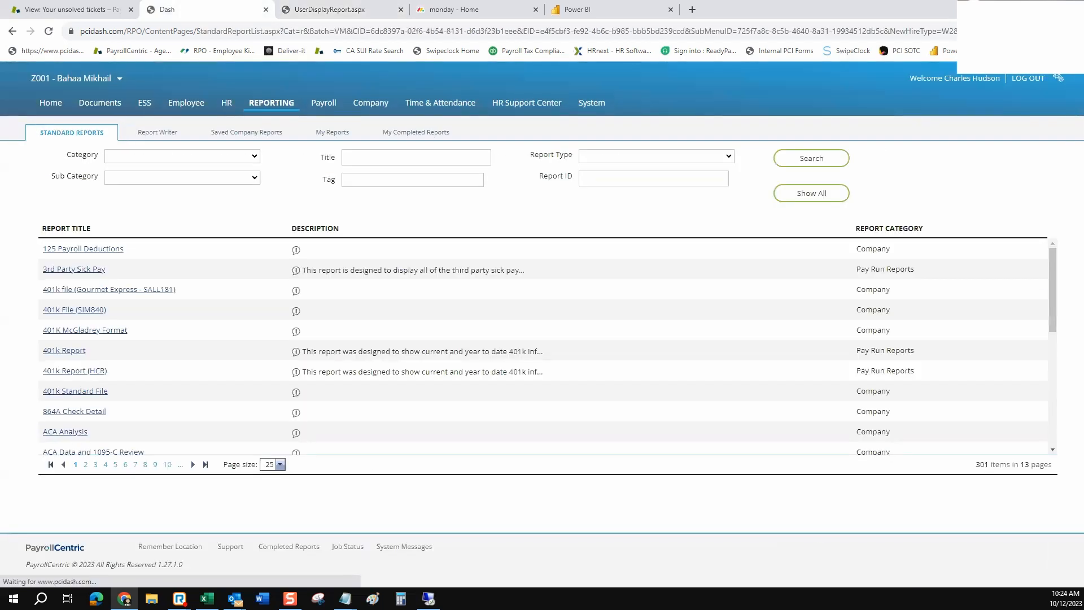
click(416, 132)
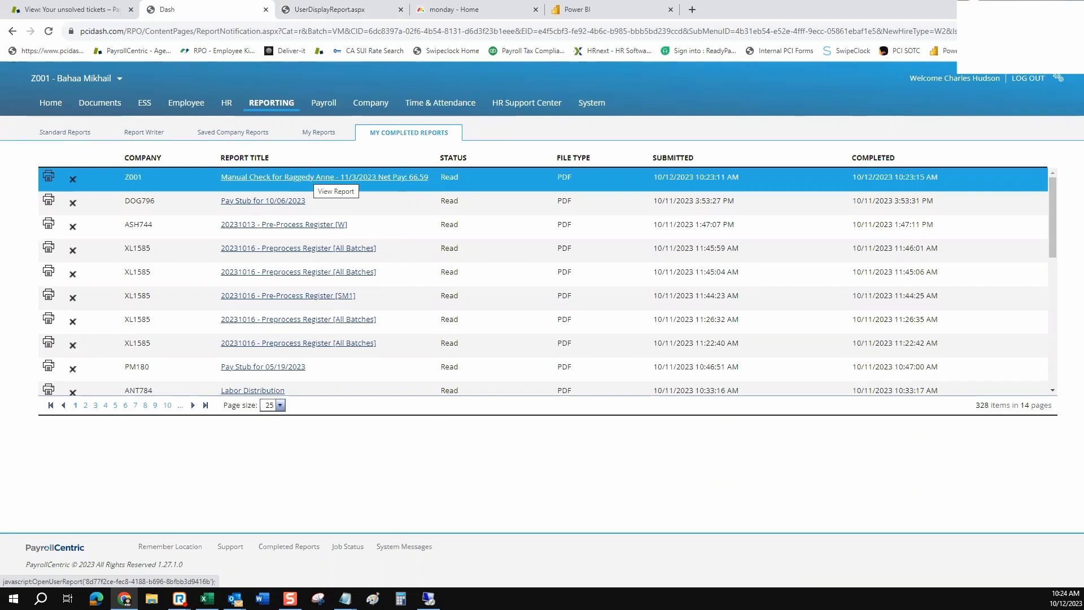
click(185, 102)
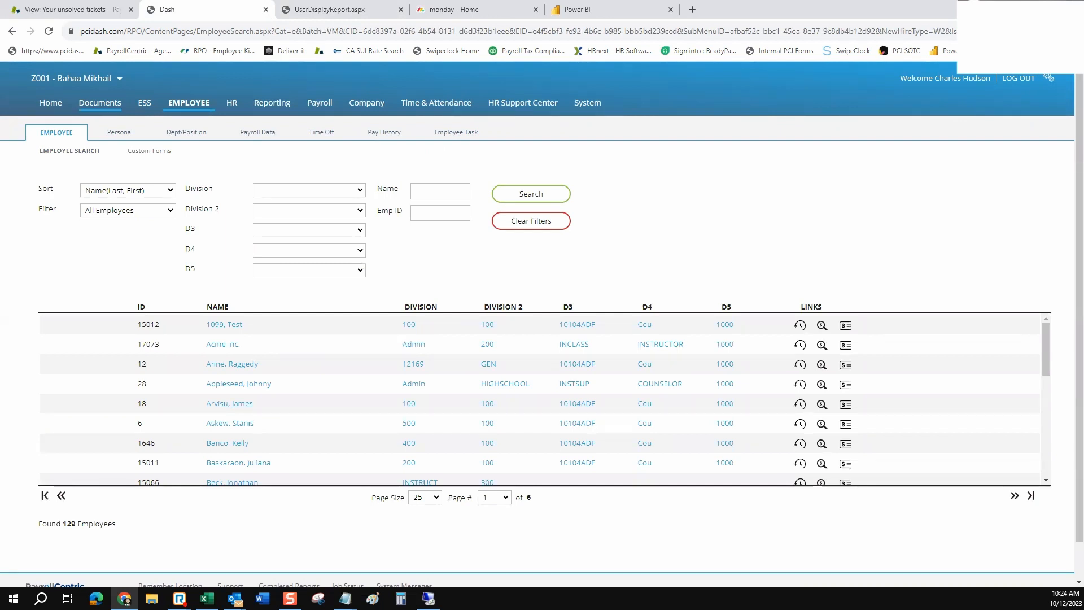
Glance at the printed check PDF once more, close its tab, and go to the Home page
click(329, 9)
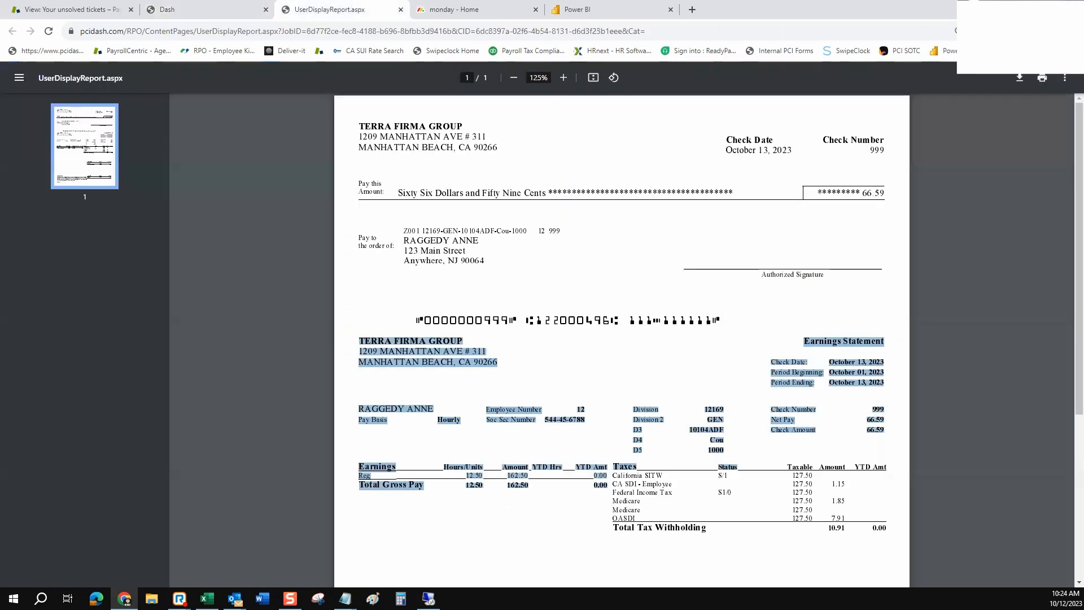
click(180, 9)
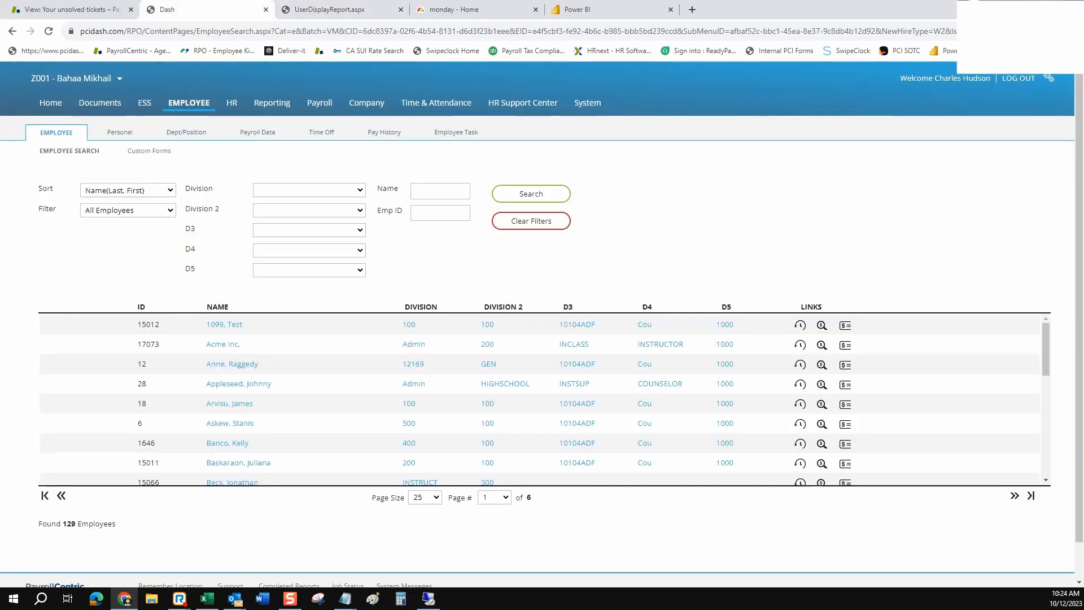
click(401, 10)
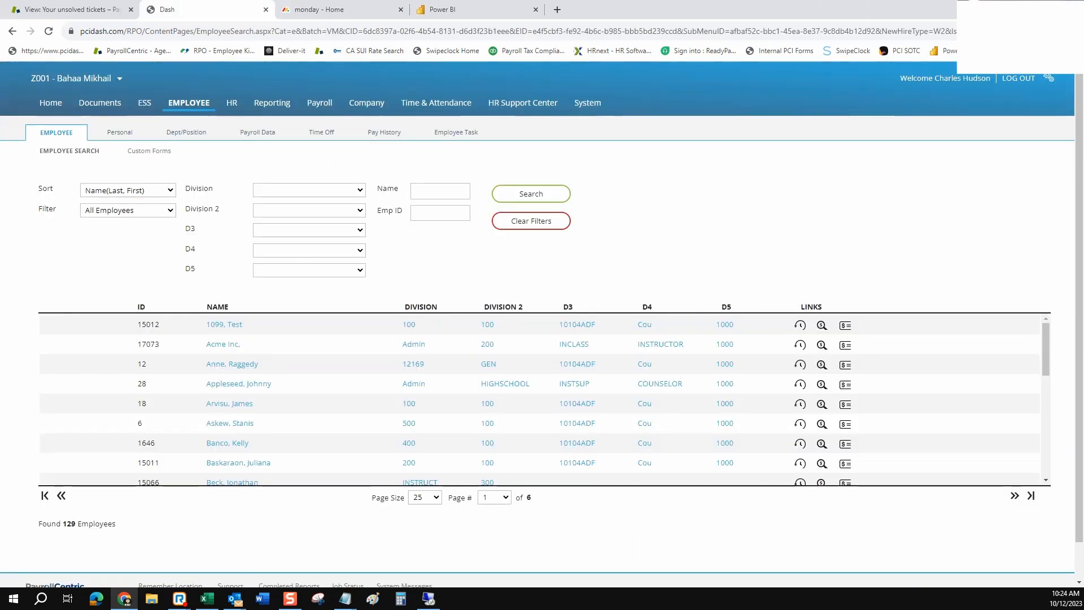
click(51, 103)
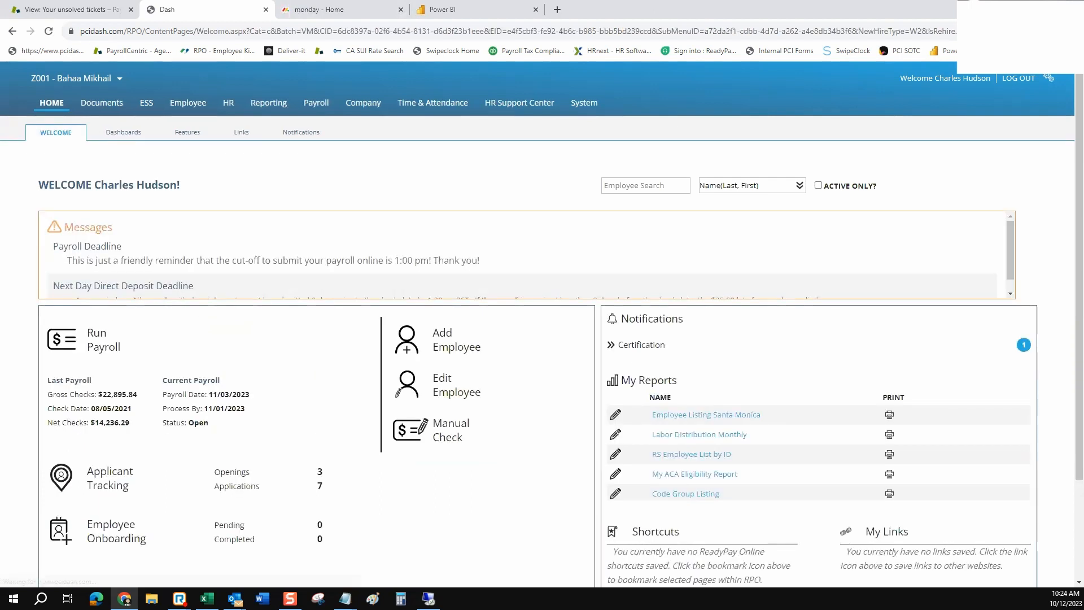